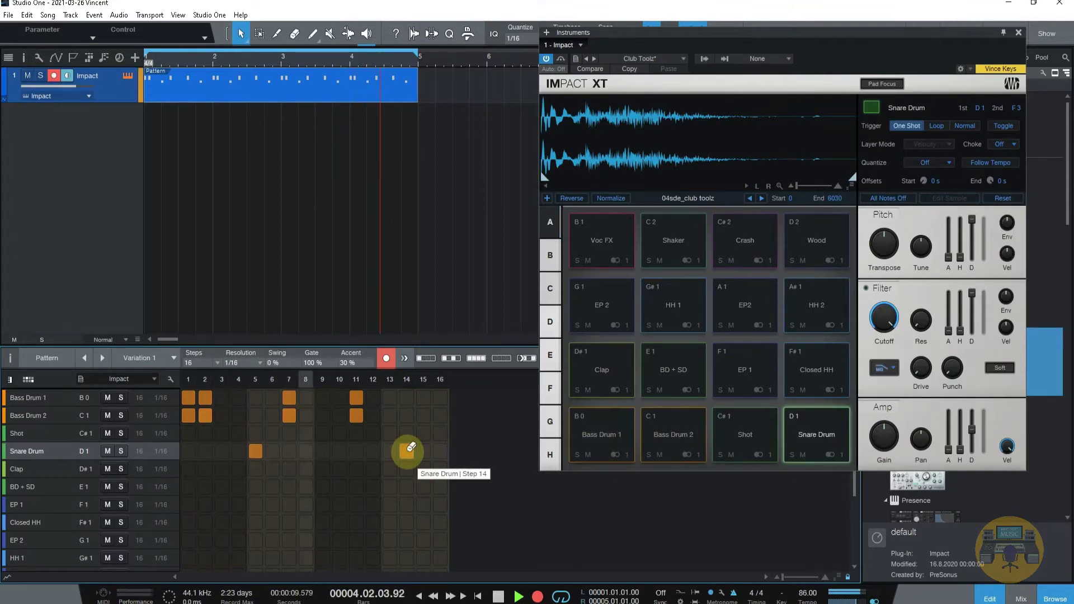
Place the second Snare Drum hit on step 13 and add Clap hits on steps 5 and 13
{"action": "left_click", "coordinate": [395, 451]}
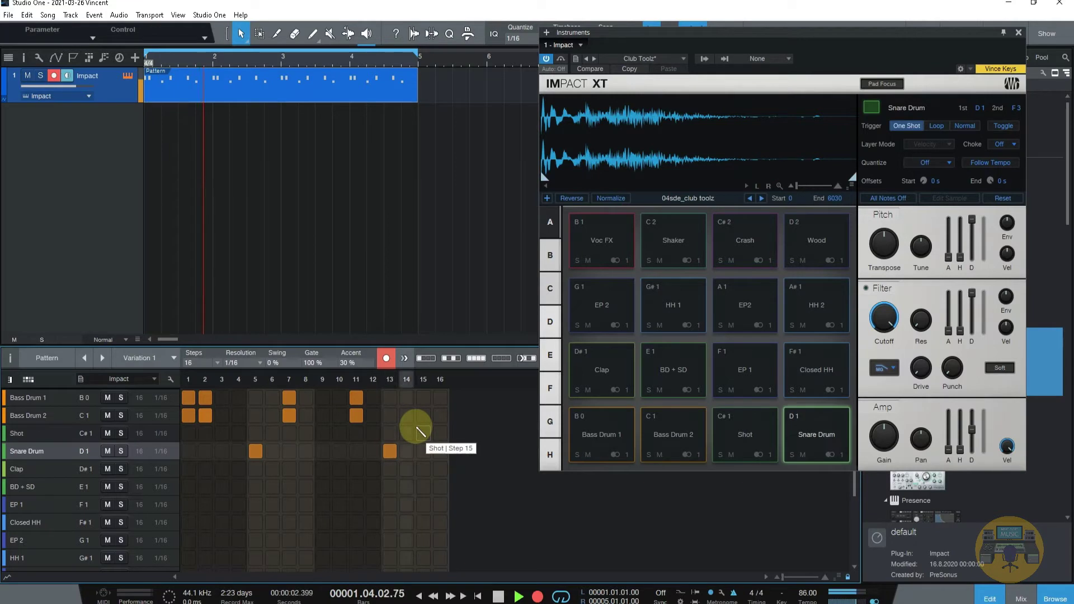
{"action": "left_click", "coordinate": [63, 474]}
{"action": "left_click", "coordinate": [256, 469]}
{"action": "left_click", "coordinate": [389, 469]}
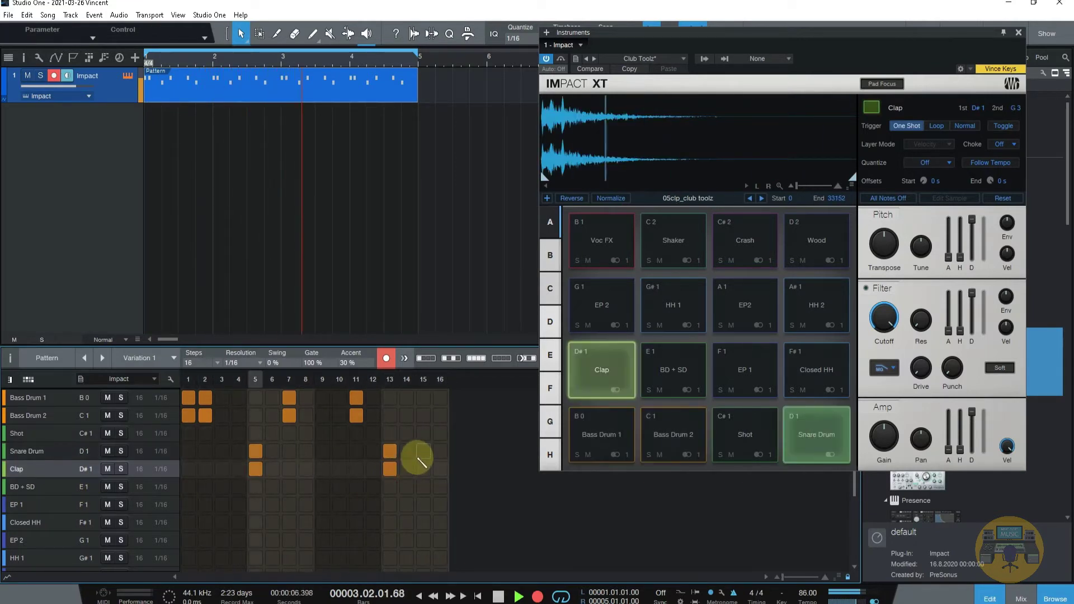
Shorten the Closed HH lane to 11 steps and place its hits on steps 2, 3, 7, 8 and 11
{"action": "left_click", "coordinate": [54, 436]}
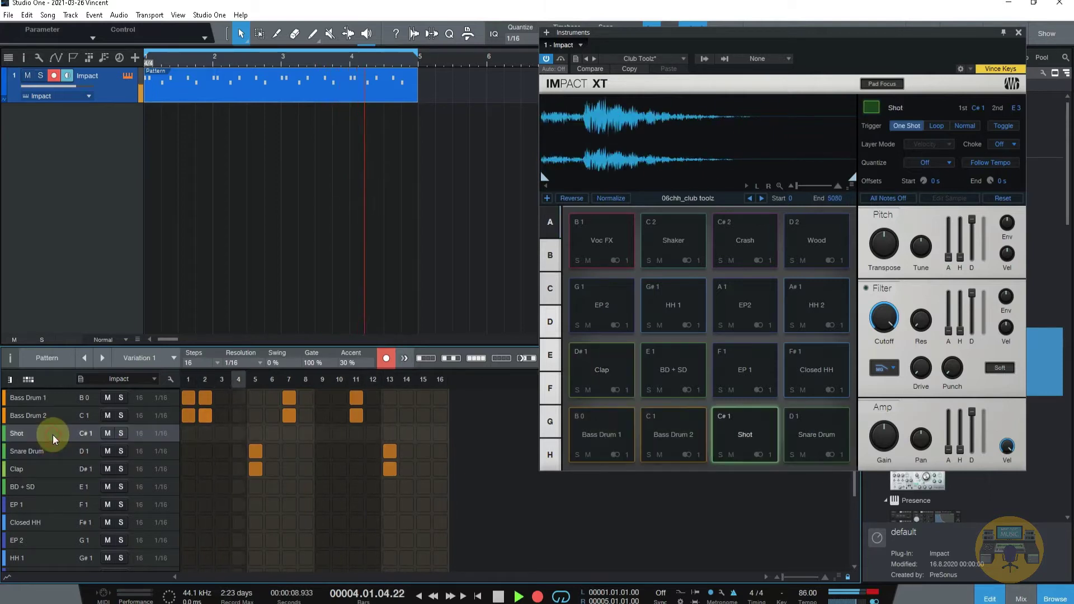
{"action": "left_click", "coordinate": [57, 523]}
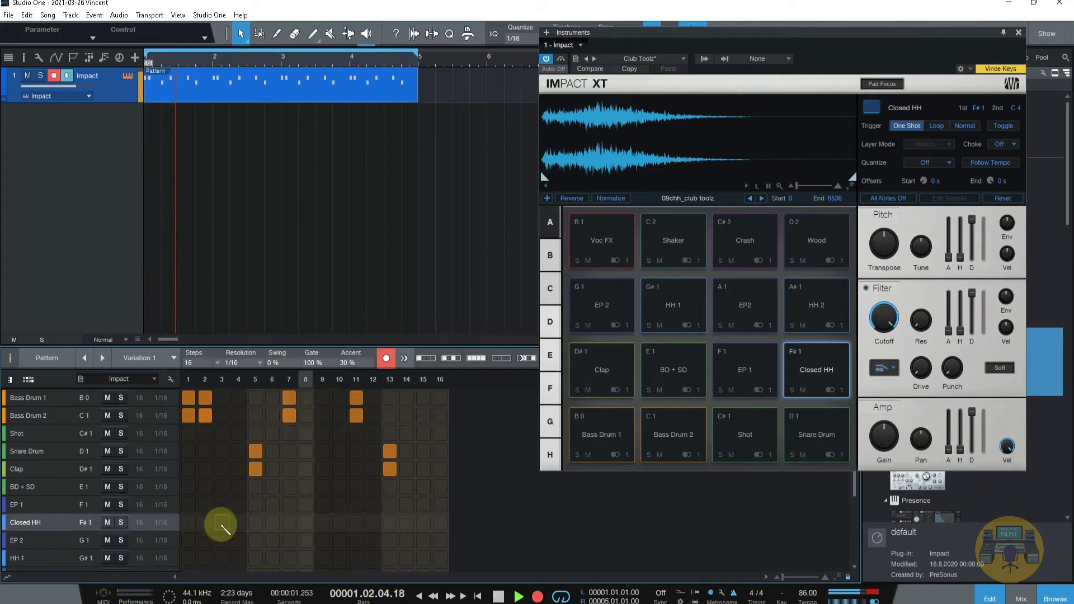
{"action": "scroll", "coordinate": [141, 477], "scroll_direction": "down", "scroll_amount": 2}
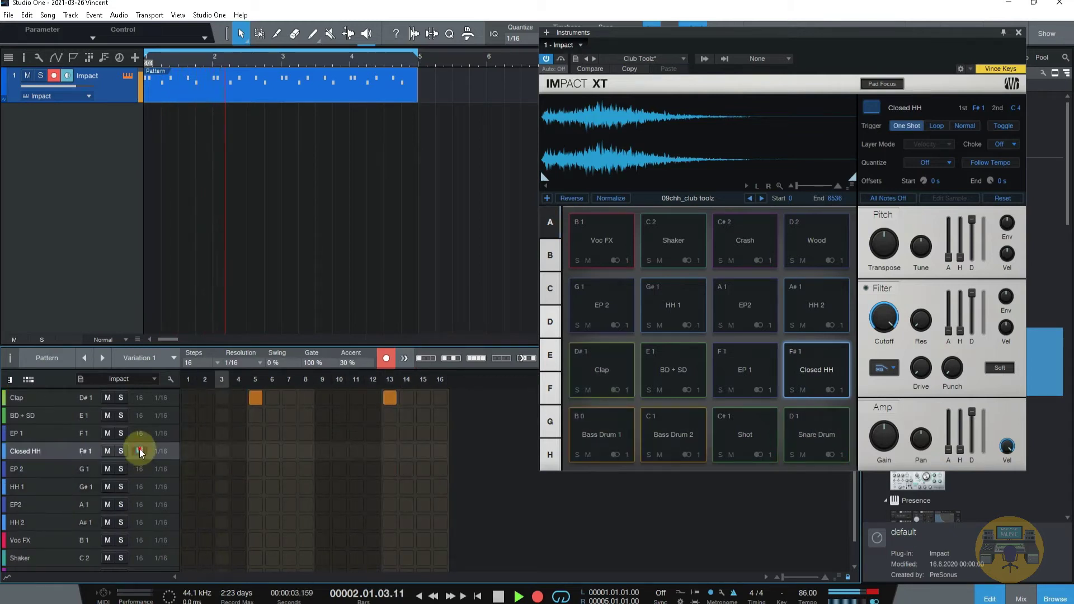
{"action": "scroll", "coordinate": [139, 450], "scroll_direction": "down", "scroll_amount": 5}
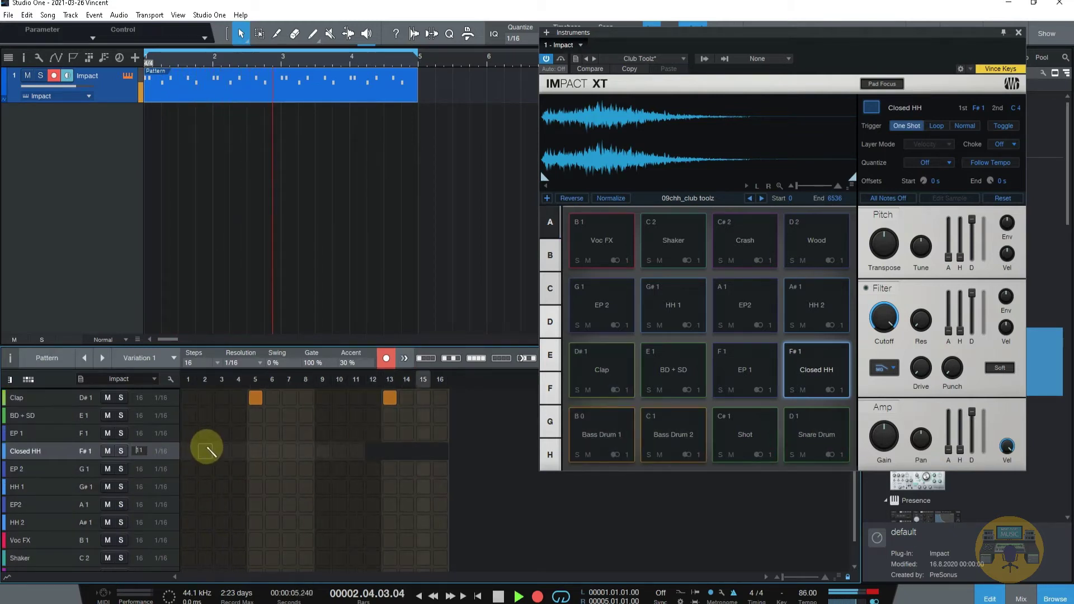
{"action": "left_click_drag", "start_coordinate": [207, 451], "coordinate": [223, 451]}
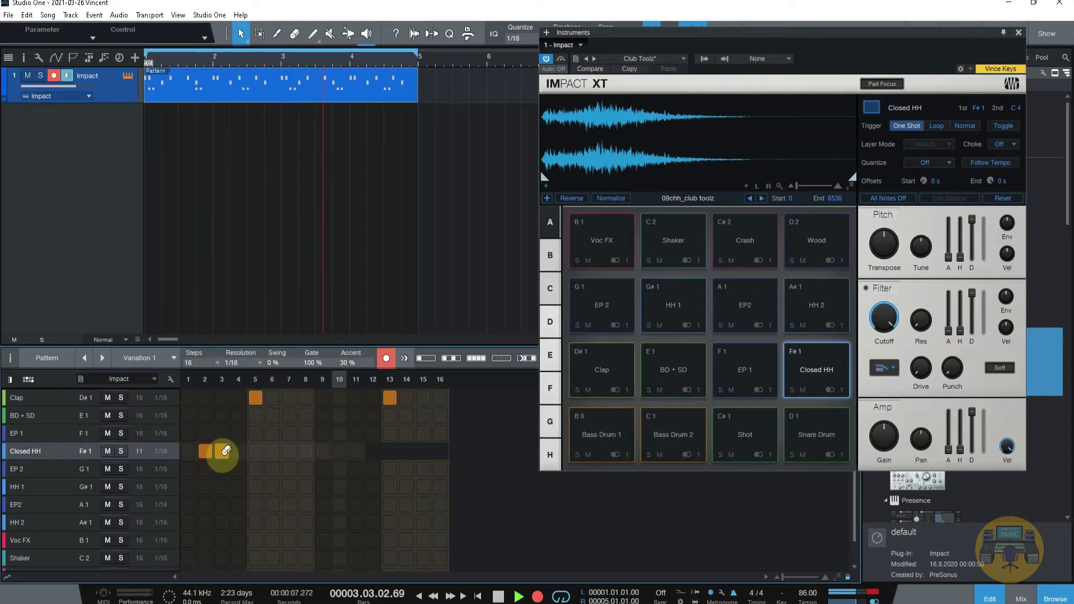
{"action": "left_click_drag", "start_coordinate": [290, 451], "coordinate": [305, 452]}
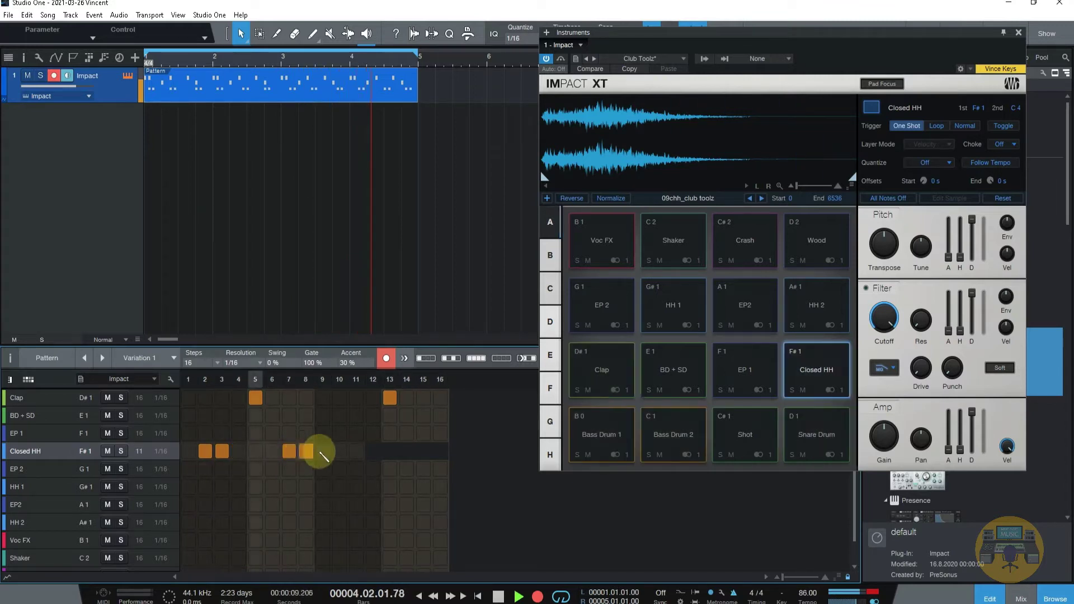
{"action": "left_click", "coordinate": [357, 451]}
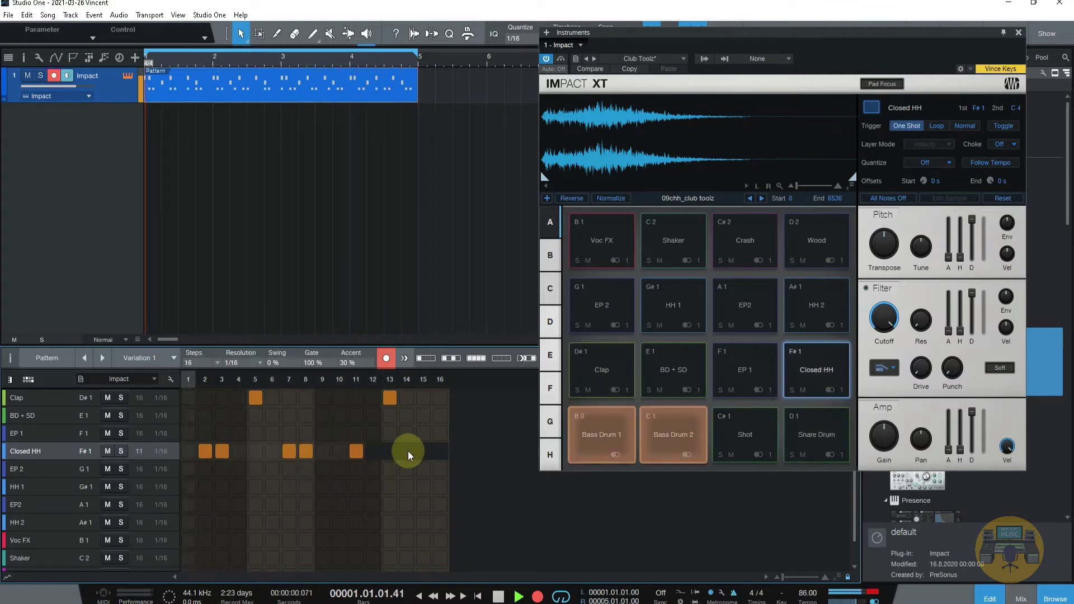
Add HH 1 hits on steps 1, 4, 6, 9, 14 and 16 of the pattern
{"action": "left_click", "coordinate": [52, 486]}
{"action": "left_click", "coordinate": [189, 487]}
{"action": "left_click", "coordinate": [239, 486]}
{"action": "left_click", "coordinate": [272, 486]}
{"action": "left_click", "coordinate": [323, 487]}
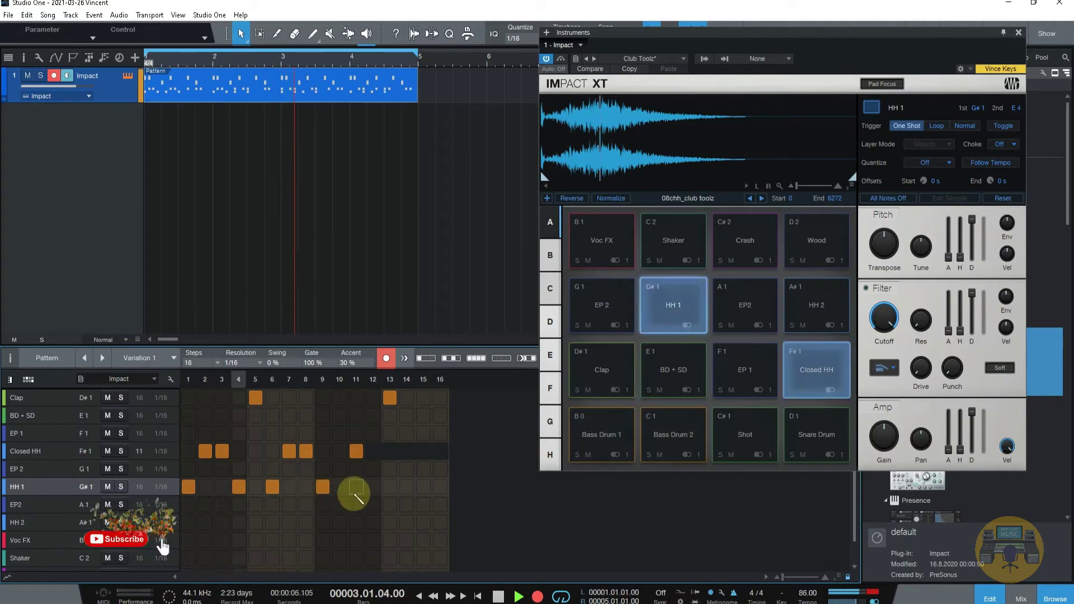
{"action": "left_click", "coordinate": [407, 486]}
{"action": "left_click", "coordinate": [440, 486]}
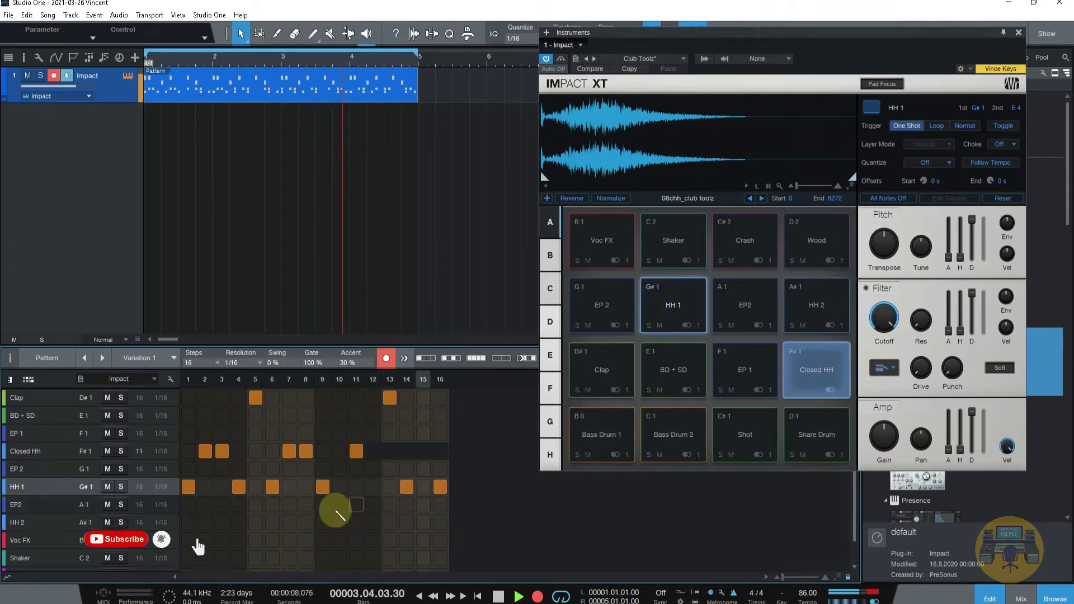
Audition the EP2, HH 2, Shaker, Crash and Wood sounds of the drum kit
{"action": "left_click", "coordinate": [47, 506]}
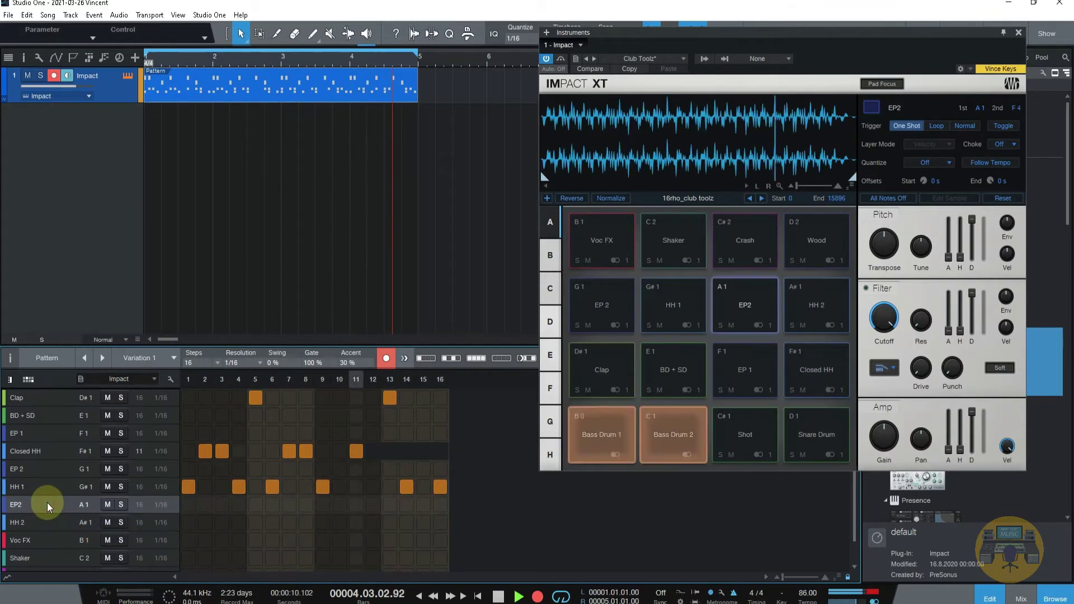
{"action": "left_click", "coordinate": [46, 522]}
{"action": "scroll", "coordinate": [46, 521], "scroll_direction": "down", "scroll_amount": 2}
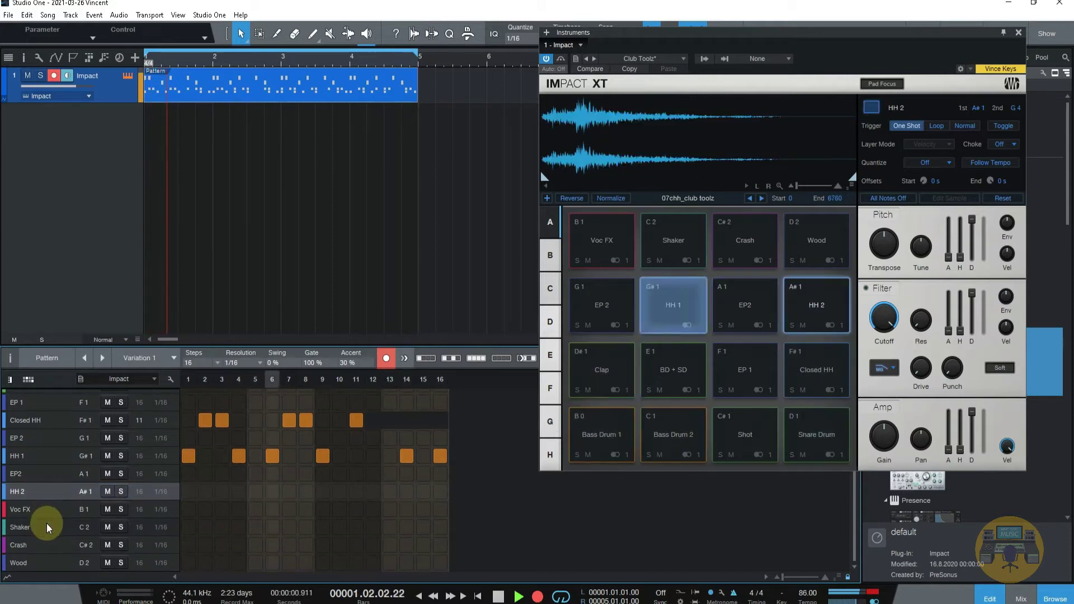
{"action": "left_click", "coordinate": [46, 523]}
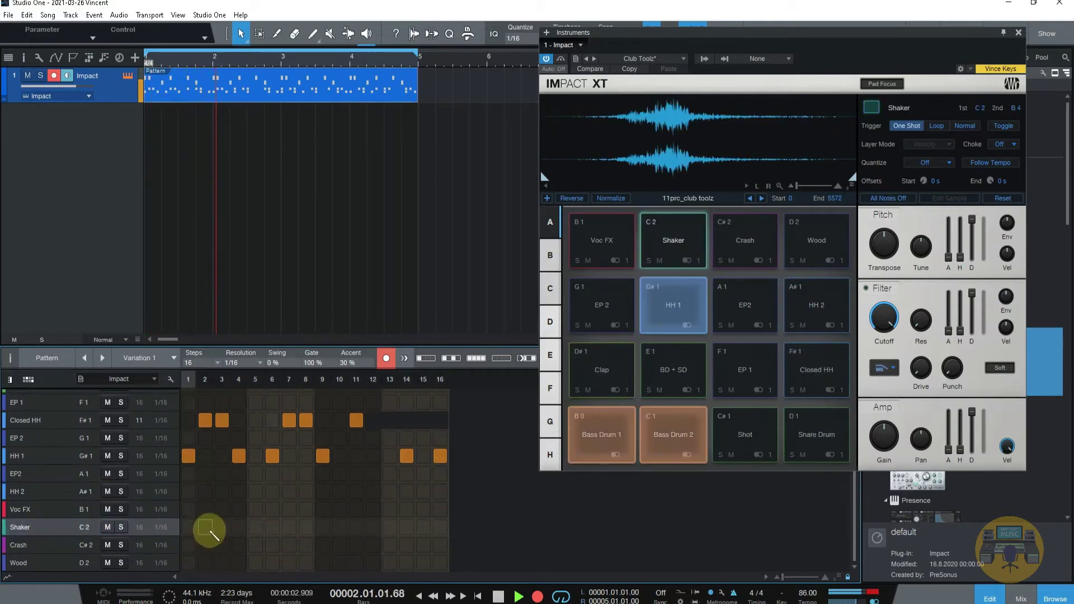
{"action": "left_click", "coordinate": [52, 543]}
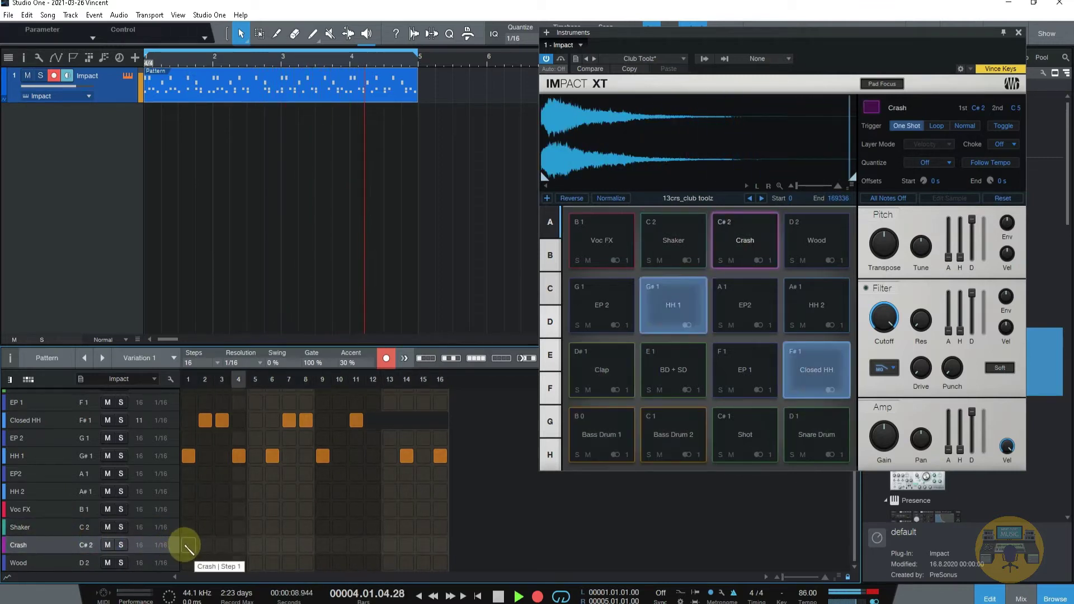
{"action": "left_click", "coordinate": [52, 561]}
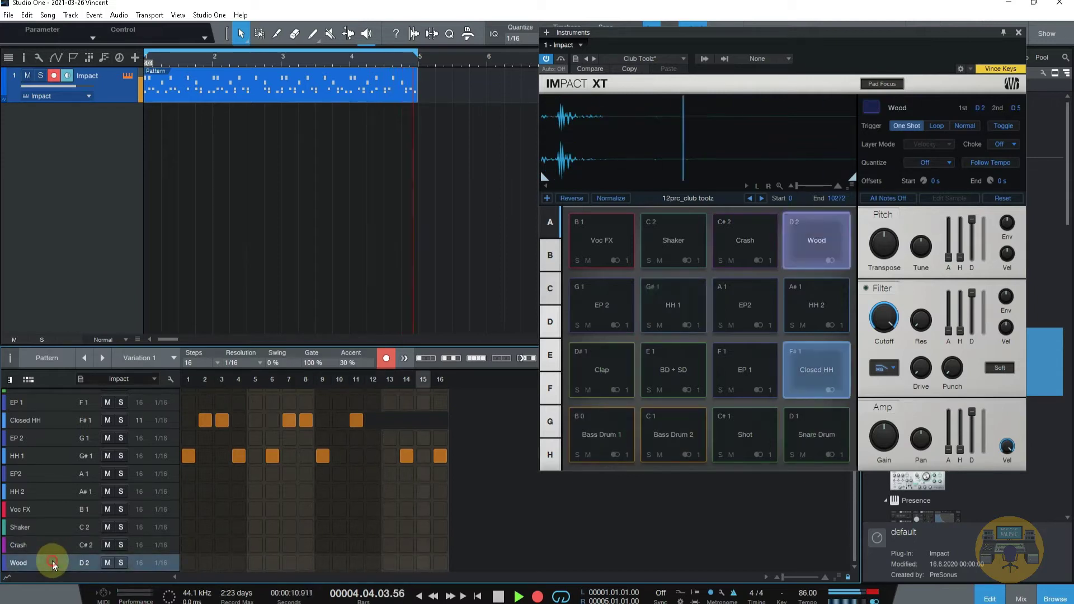
Try different Wood hits on step 10 and on steps 12 to 15
{"action": "left_click", "coordinate": [390, 563]}
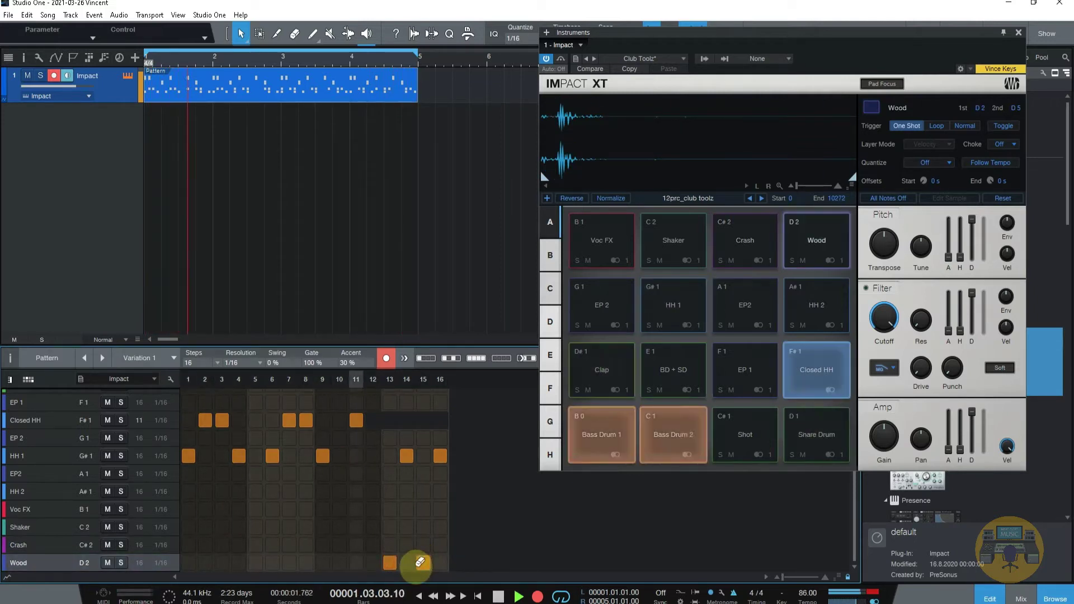
{"action": "left_click", "coordinate": [423, 563]}
{"action": "left_click", "coordinate": [407, 563]}
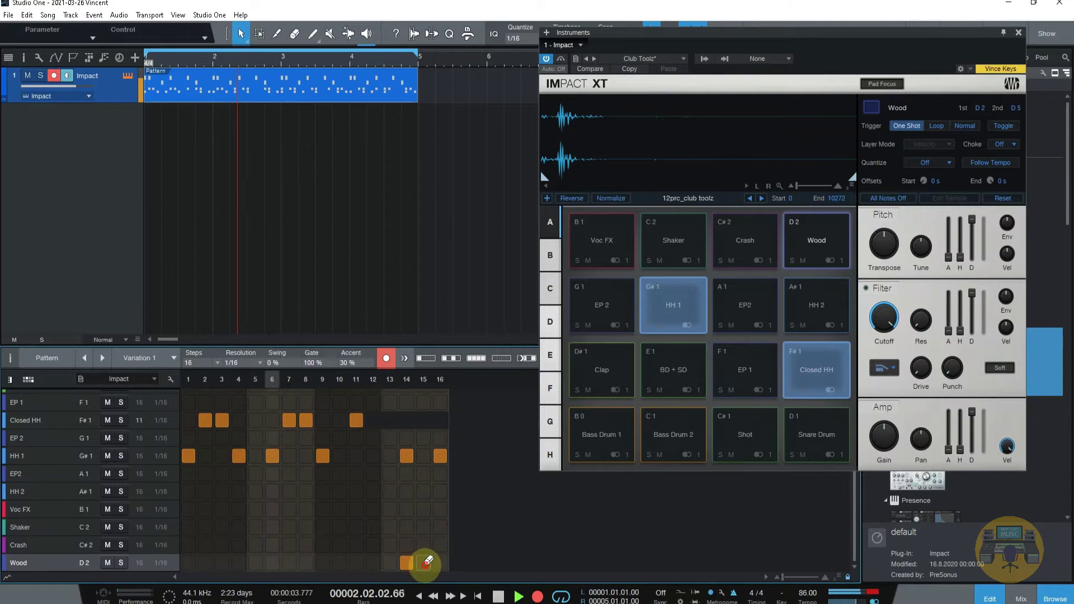
{"action": "left_click", "coordinate": [339, 563]}
{"action": "left_click", "coordinate": [373, 563]}
{"action": "left_click", "coordinate": [407, 563]}
Arrange the Wood lane with hits only on steps 9, 12 and 15
{"action": "left_click", "coordinate": [323, 562]}
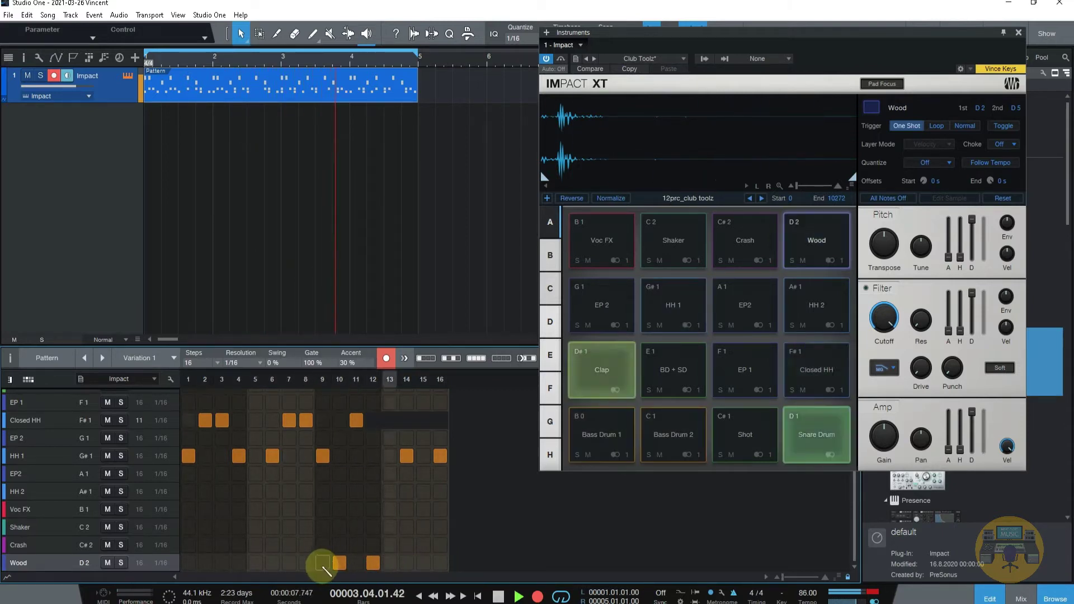
{"action": "left_click", "coordinate": [339, 562]}
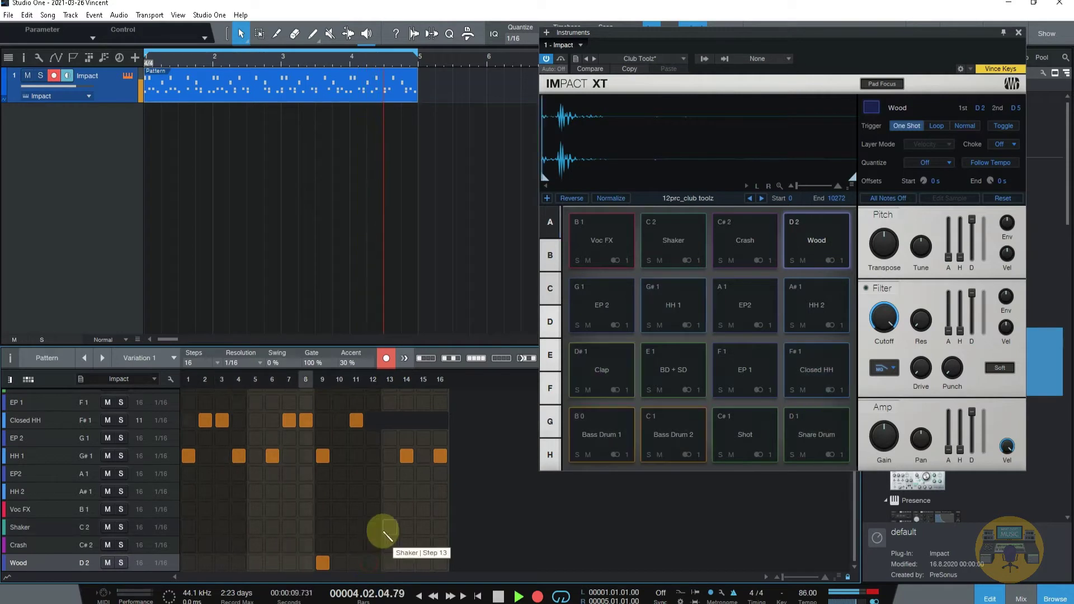
{"action": "left_click", "coordinate": [373, 562]}
{"action": "left_click", "coordinate": [423, 563]}
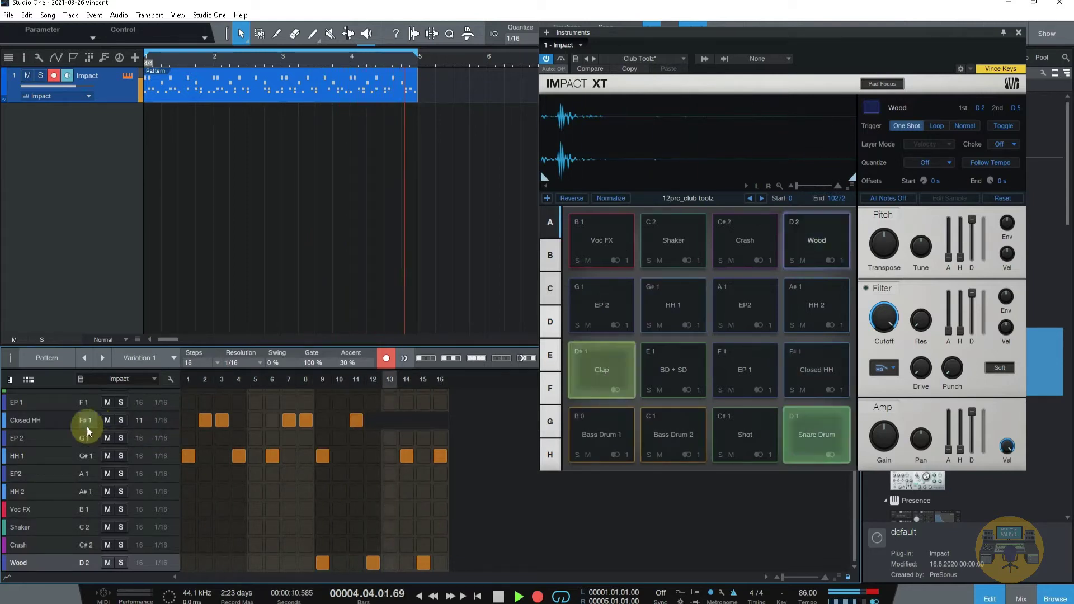
Lower the Closed HH velocities, with 33 on steps 2 and 7, 40 on step 8 and 42 on step 11
{"action": "left_click", "coordinate": [55, 421]}
{"action": "left_click", "coordinate": [7, 577]}
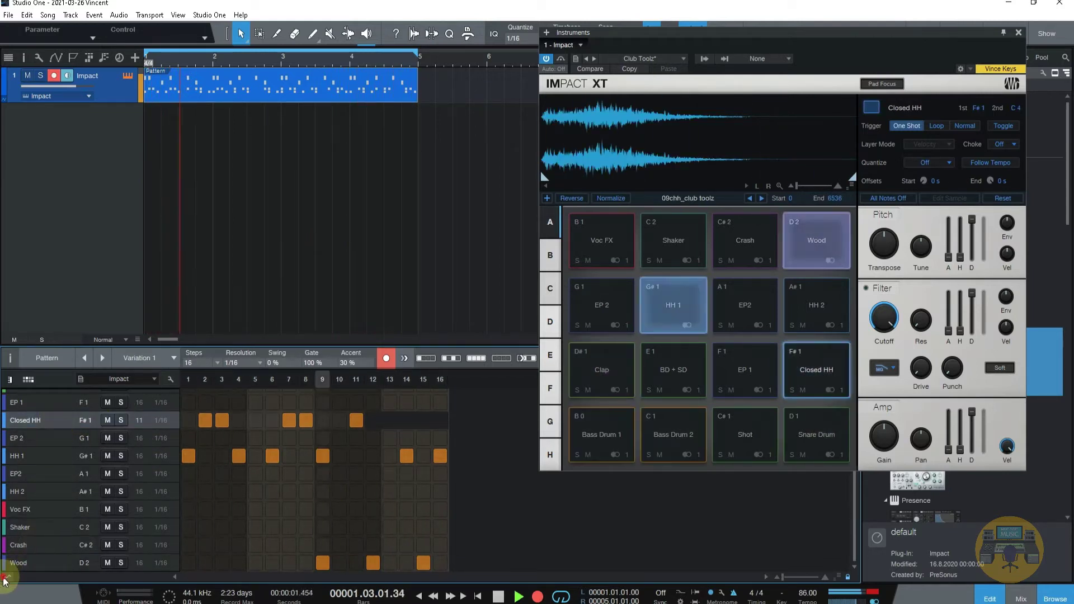
{"action": "left_click", "coordinate": [207, 564]}
{"action": "left_click_drag", "start_coordinate": [209, 559], "coordinate": [360, 557]}
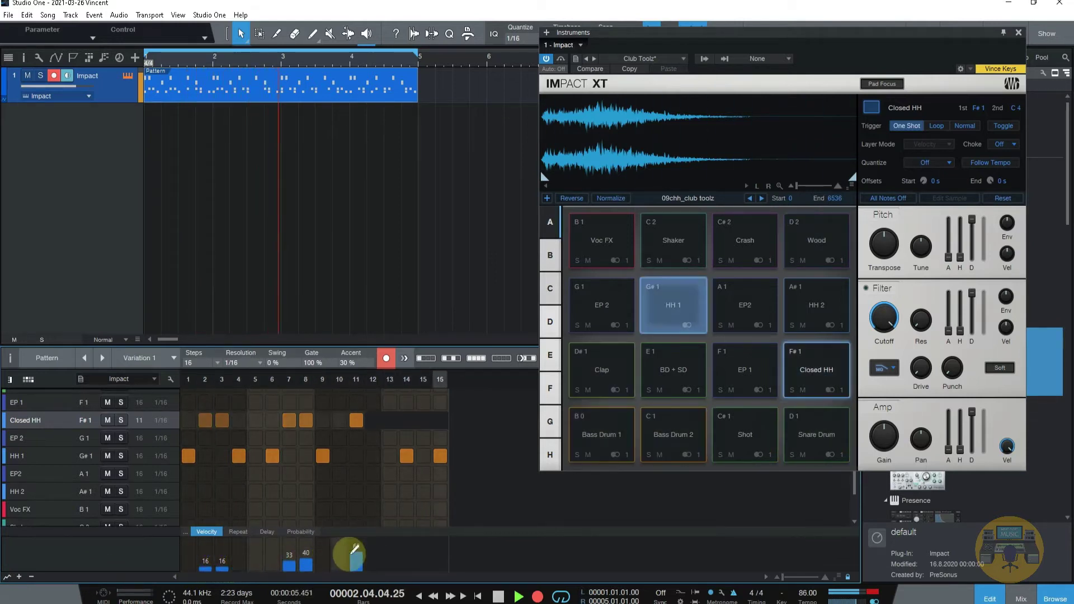
{"action": "left_click", "coordinate": [207, 558]}
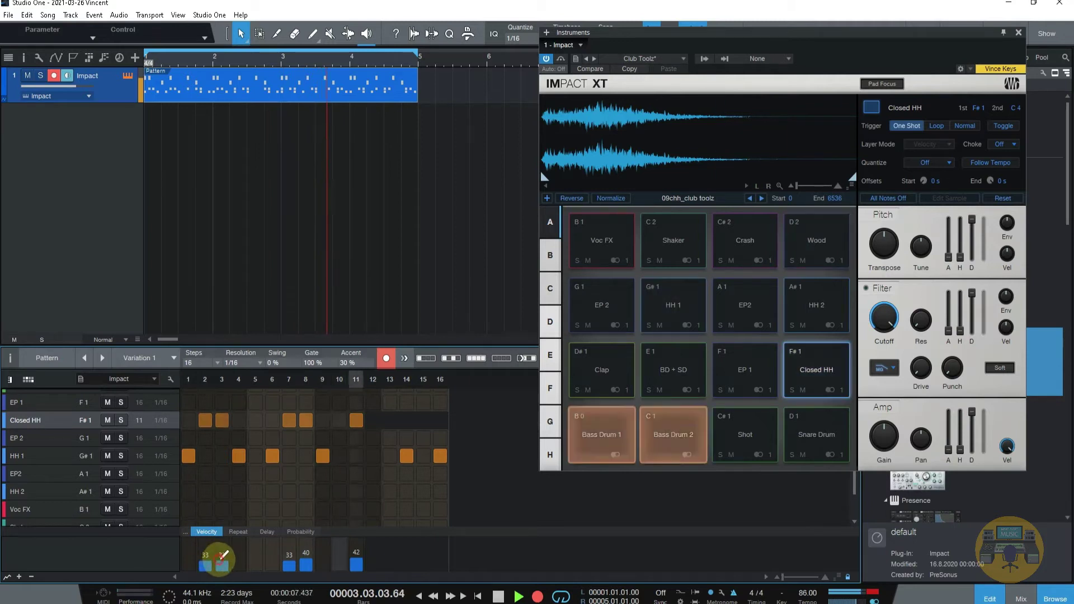
Set the Closed HH repeats to 3 on step 3 and 4 on step 8
{"action": "left_click", "coordinate": [267, 531]}
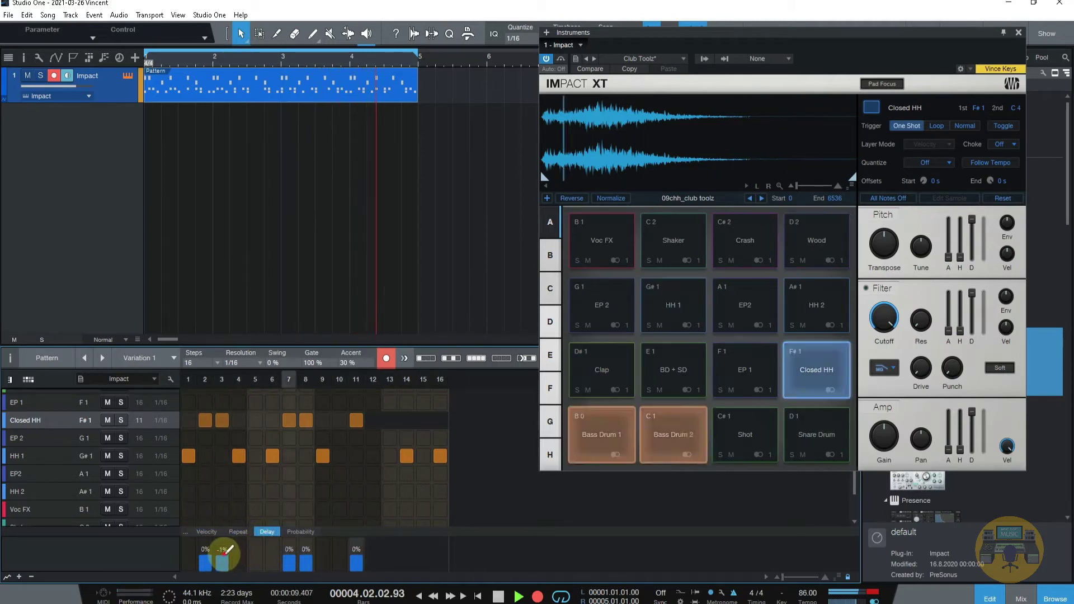
{"action": "left_click", "coordinate": [238, 532]}
{"action": "left_click", "coordinate": [225, 557]}
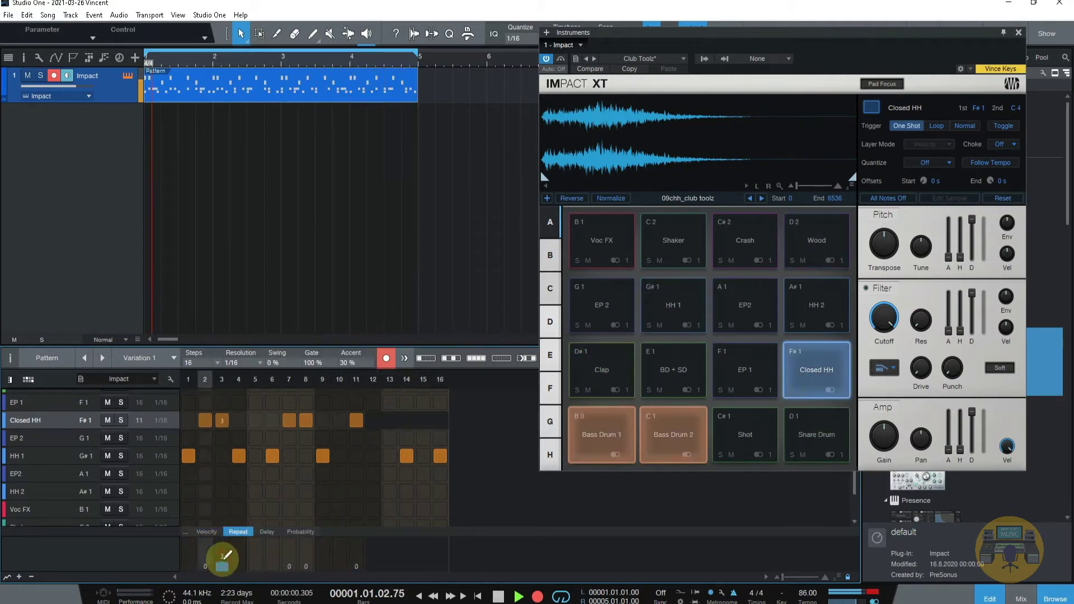
{"action": "left_click", "coordinate": [306, 559]}
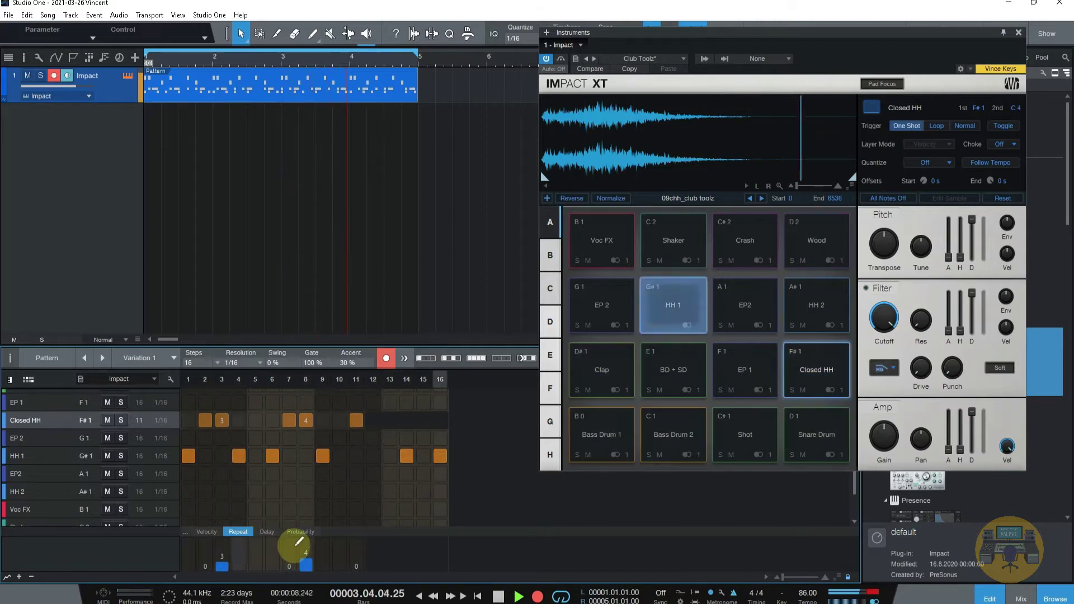
Reduce the Closed HH probability to about 60% on steps 2 and 7 and about 40 to 46% on steps 3, 8 and 11
{"action": "left_click", "coordinate": [301, 532]}
{"action": "left_click", "coordinate": [222, 557]}
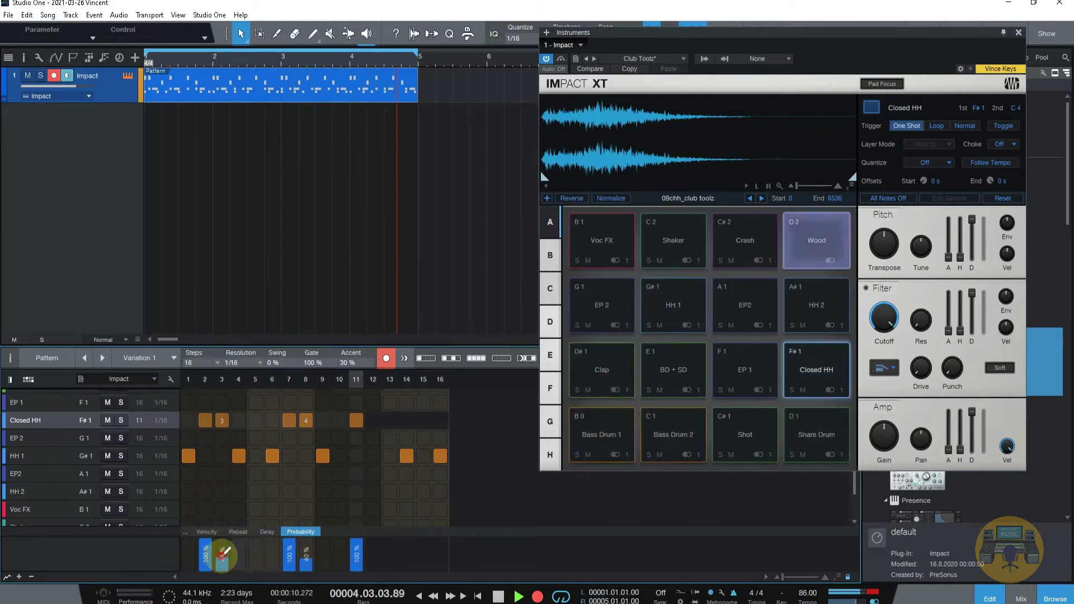
{"action": "left_click", "coordinate": [357, 557]}
{"action": "left_click", "coordinate": [290, 551]}
{"action": "left_click", "coordinate": [206, 551]}
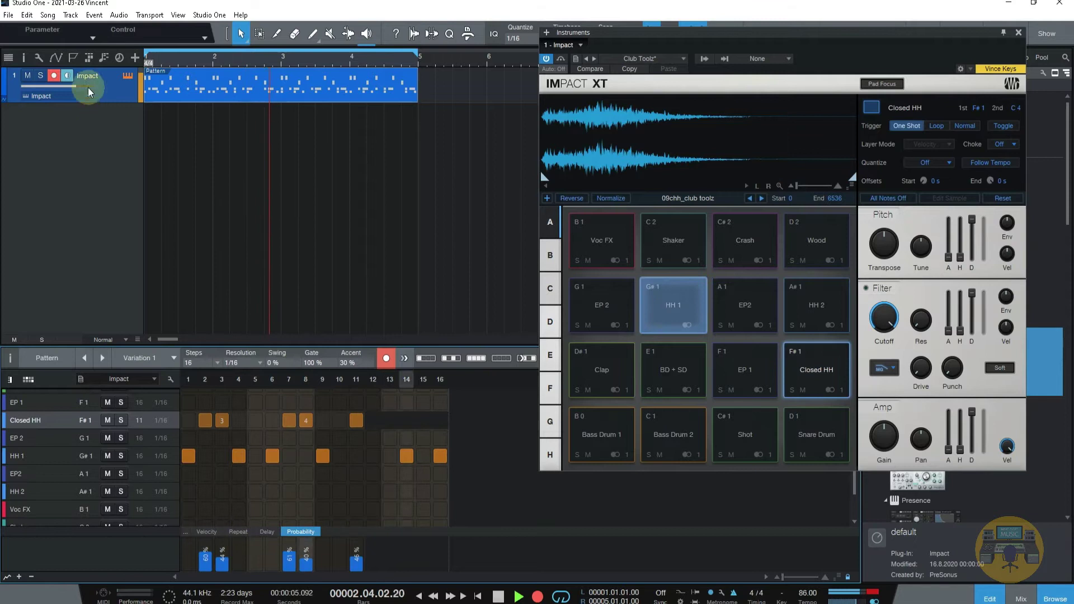
Stop playback and disarm recording on the Impact track
{"action": "key", "text": "space"}
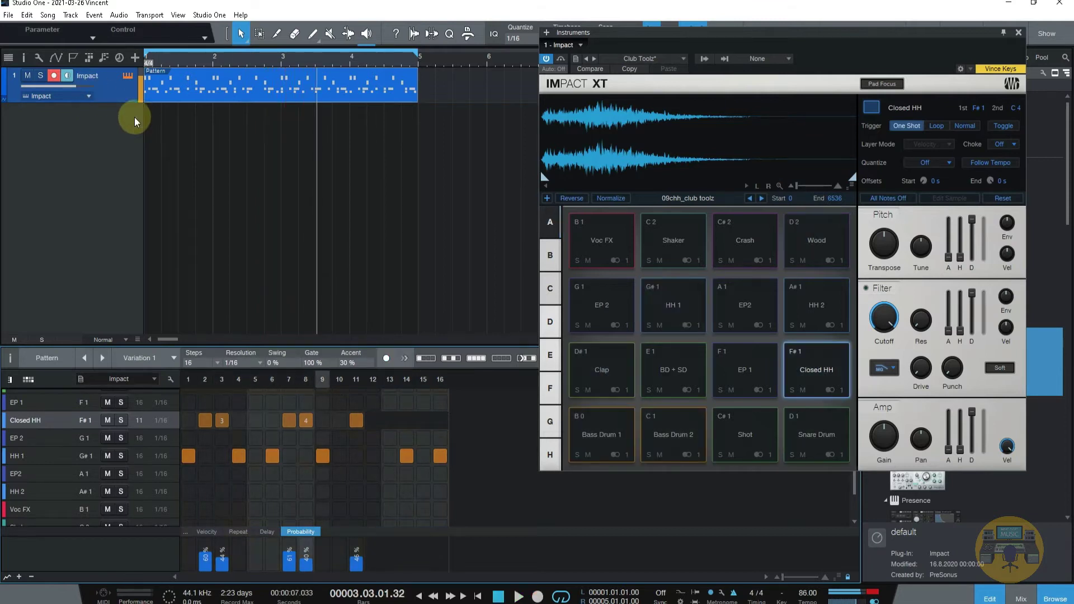
{"action": "left_click", "coordinate": [53, 77]}
Export the loop range as a Wave stem with Tracks as the source, importing the Impact audio to a new track
{"action": "left_click", "coordinate": [48, 16]}
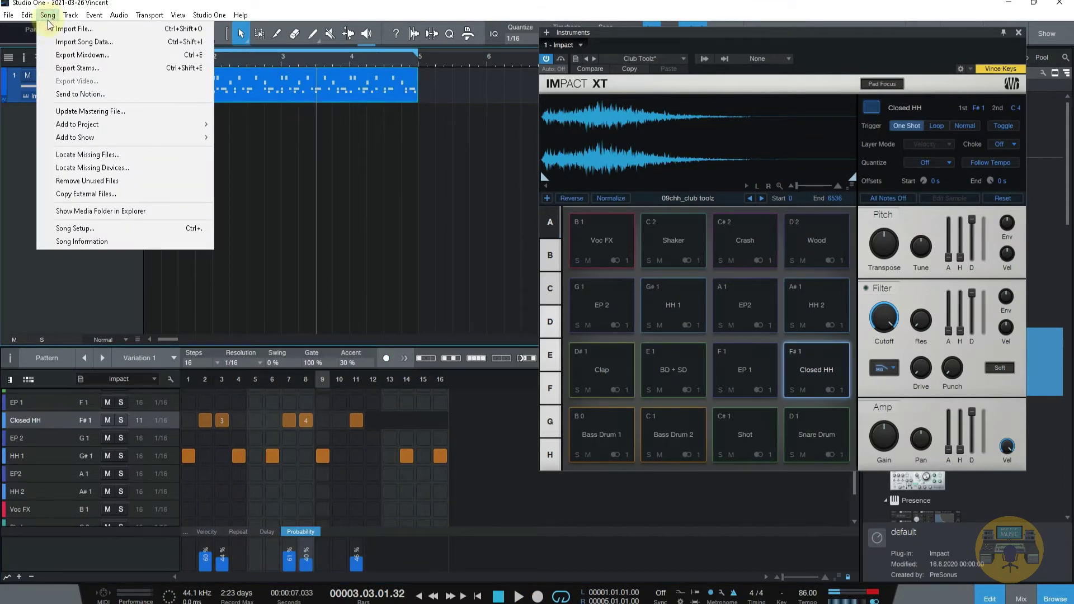
{"action": "left_click", "coordinate": [59, 67]}
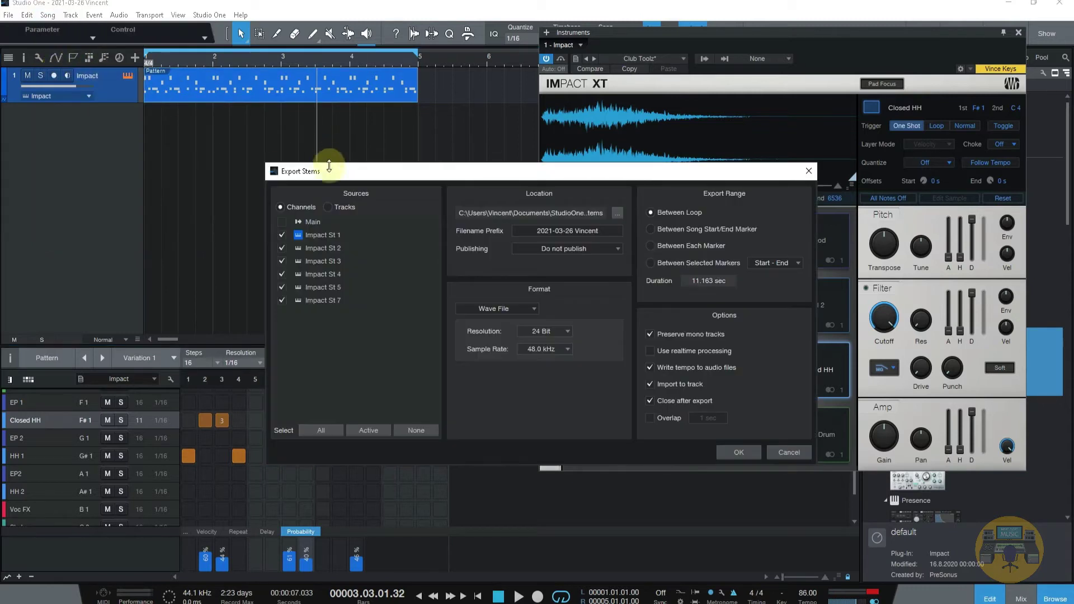
{"action": "left_click", "coordinate": [291, 211]}
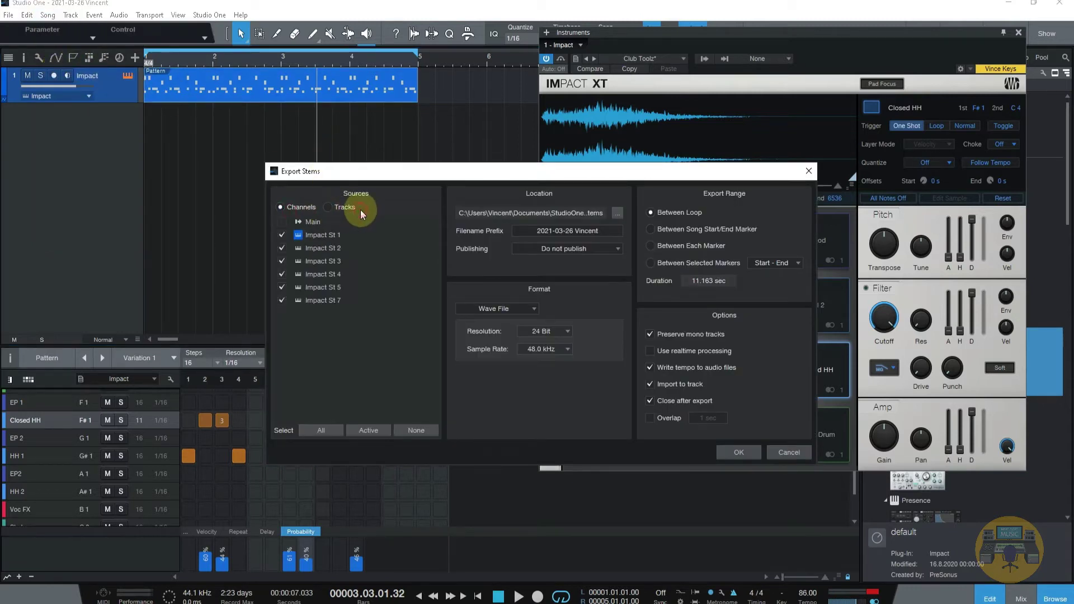
{"action": "left_click", "coordinate": [344, 209]}
{"action": "left_click", "coordinate": [309, 211]}
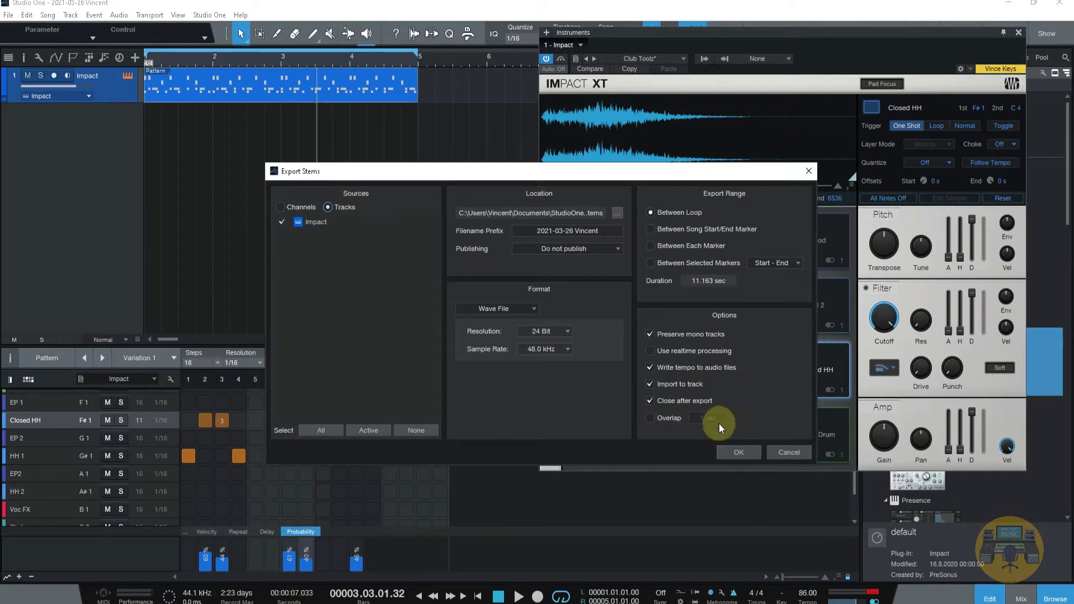
{"action": "left_click", "coordinate": [737, 448]}
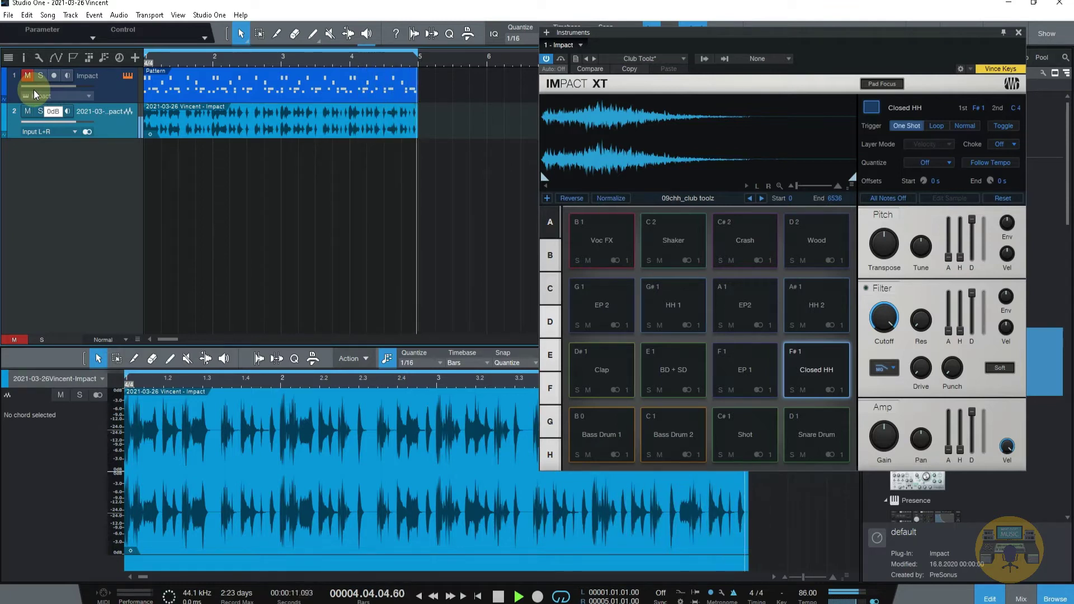
Stop playback and remove the rendered Impact audio track
{"action": "key", "text": "space"}
{"action": "right_click", "coordinate": [121, 133]}
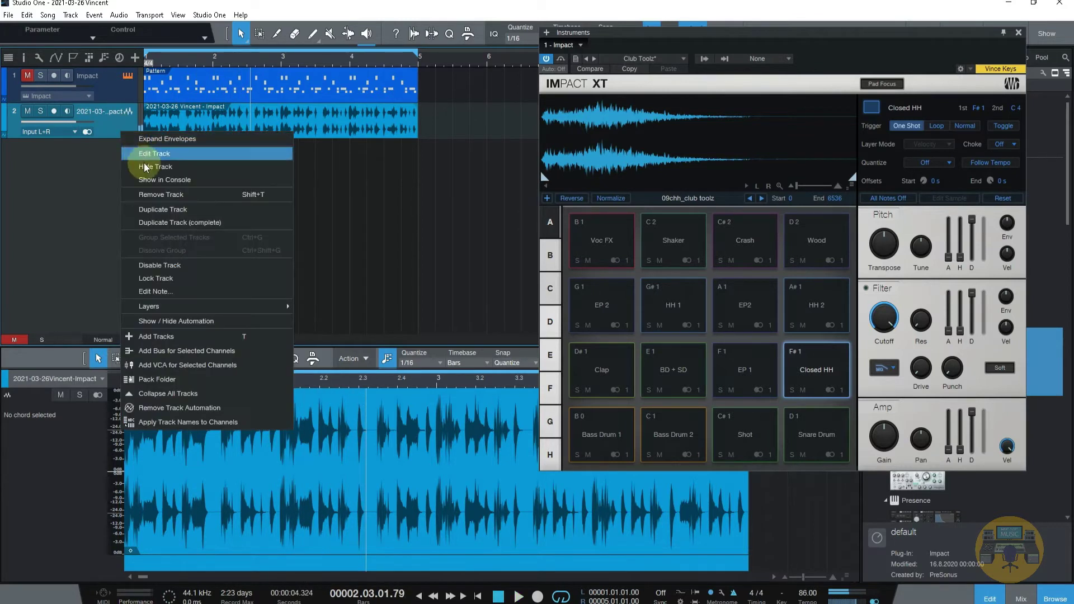
{"action": "left_click", "coordinate": [153, 194]}
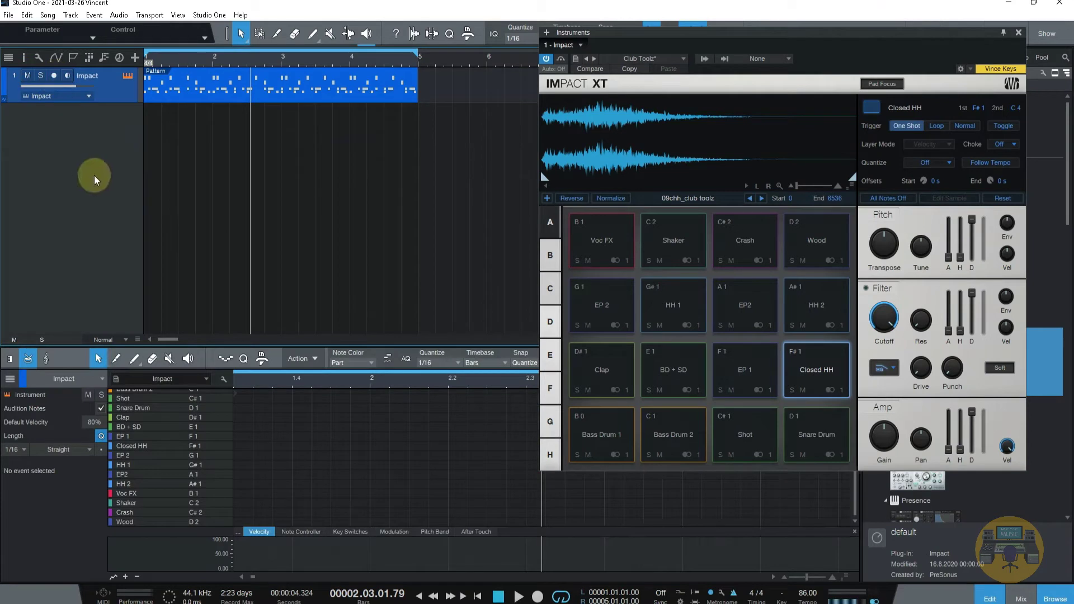
Close the Impact window and the editor, show the mixer and expand Impact's outputs in the instrument list
{"action": "left_click", "coordinate": [1017, 32]}
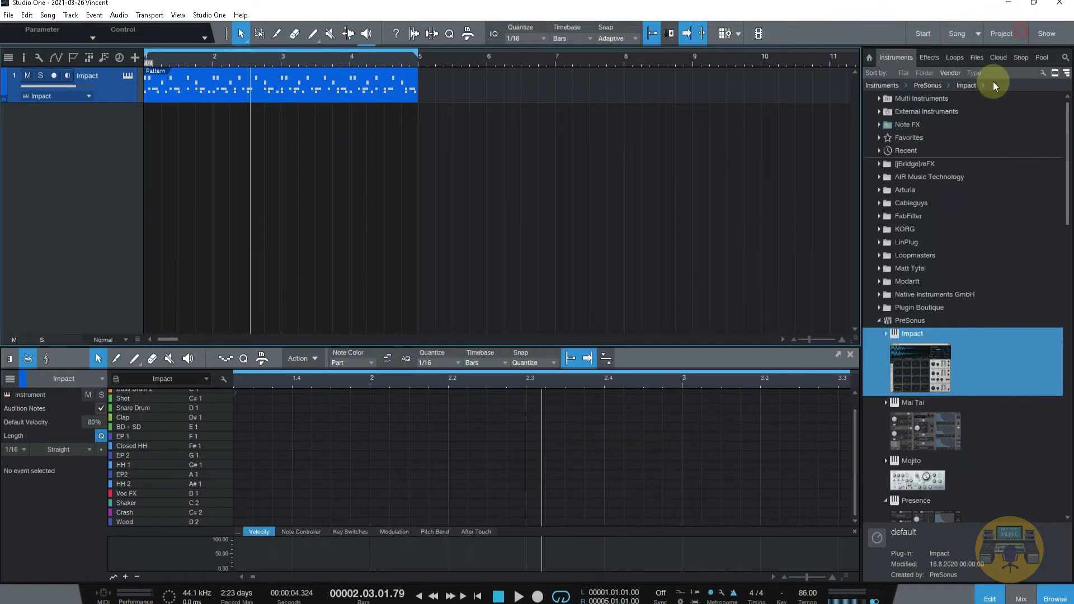
{"action": "left_click", "coordinate": [850, 353]}
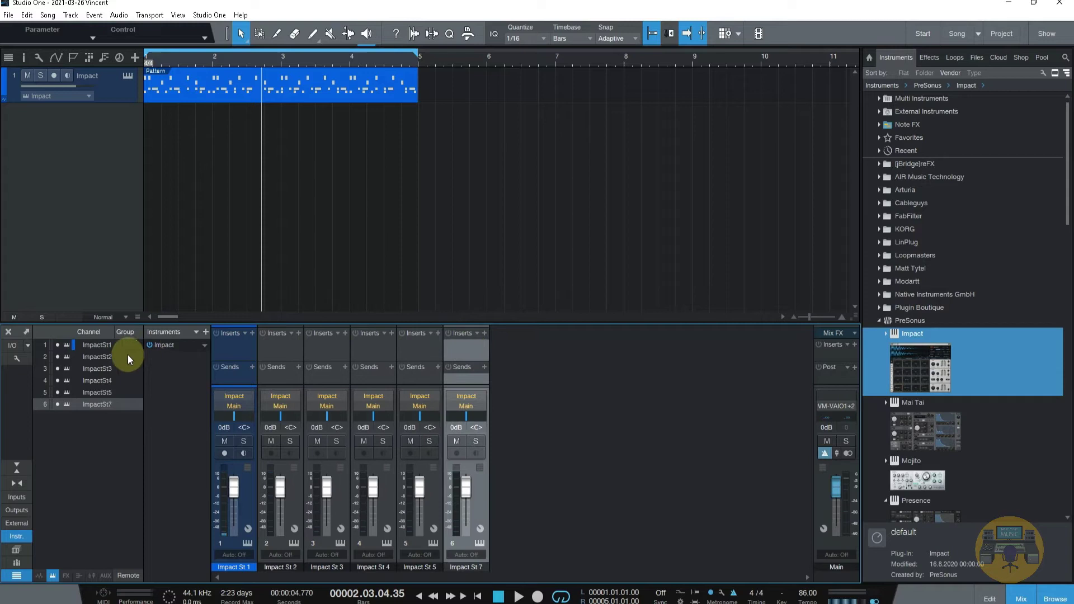
{"action": "left_click", "coordinate": [205, 347]}
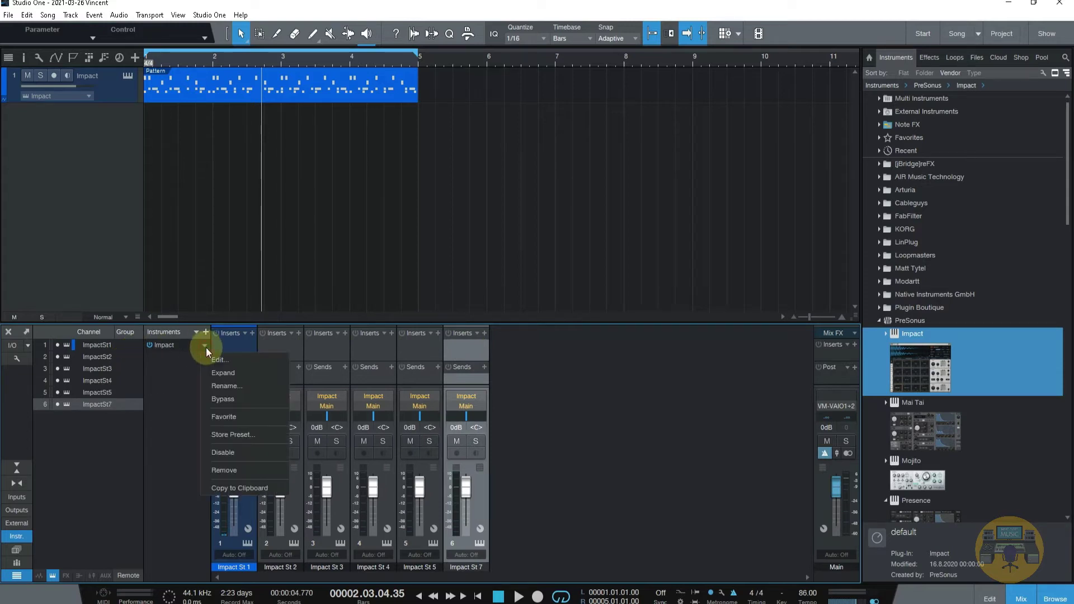
{"action": "left_click", "coordinate": [222, 372]}
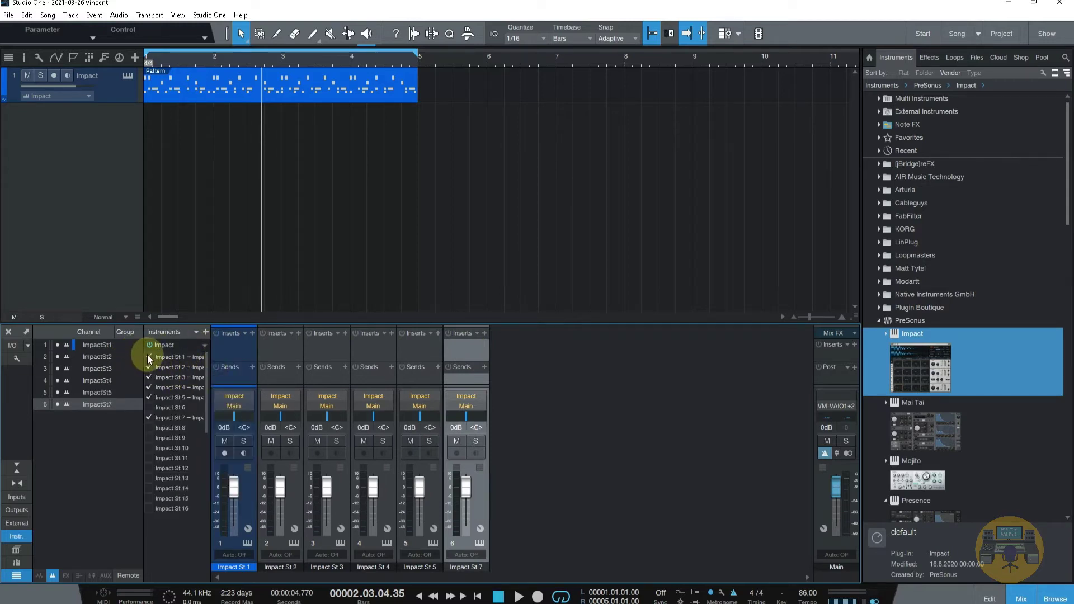
Enable the Impact outputs St 6 and St 8 through St 16
{"action": "left_click", "coordinate": [149, 408]}
{"action": "left_click", "coordinate": [149, 428]}
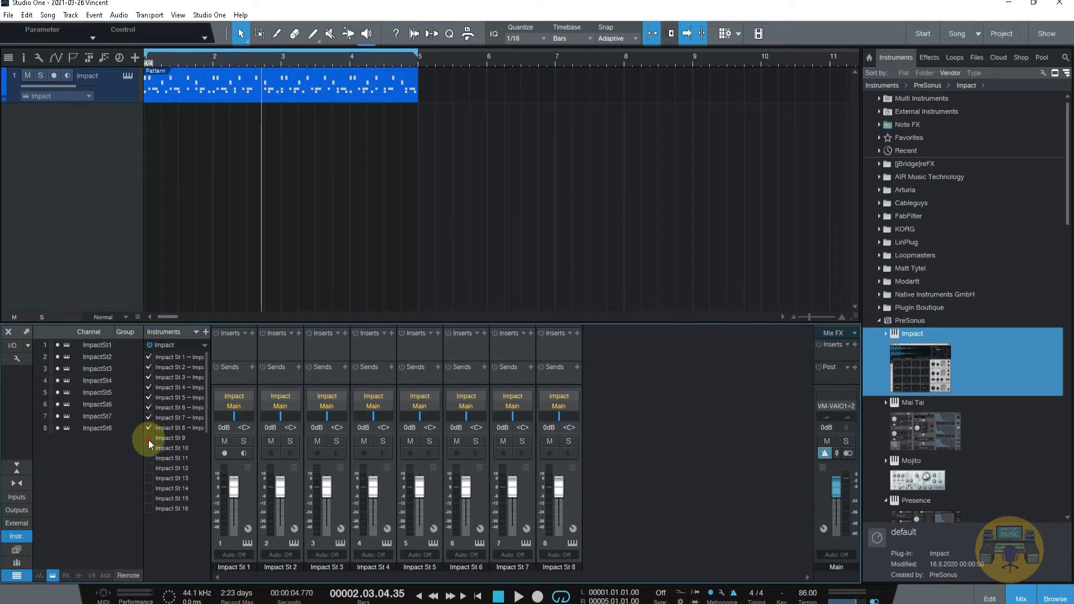
{"action": "left_click", "coordinate": [149, 438]}
{"action": "left_click", "coordinate": [149, 448]}
{"action": "left_click", "coordinate": [150, 459]}
{"action": "left_click", "coordinate": [150, 468]}
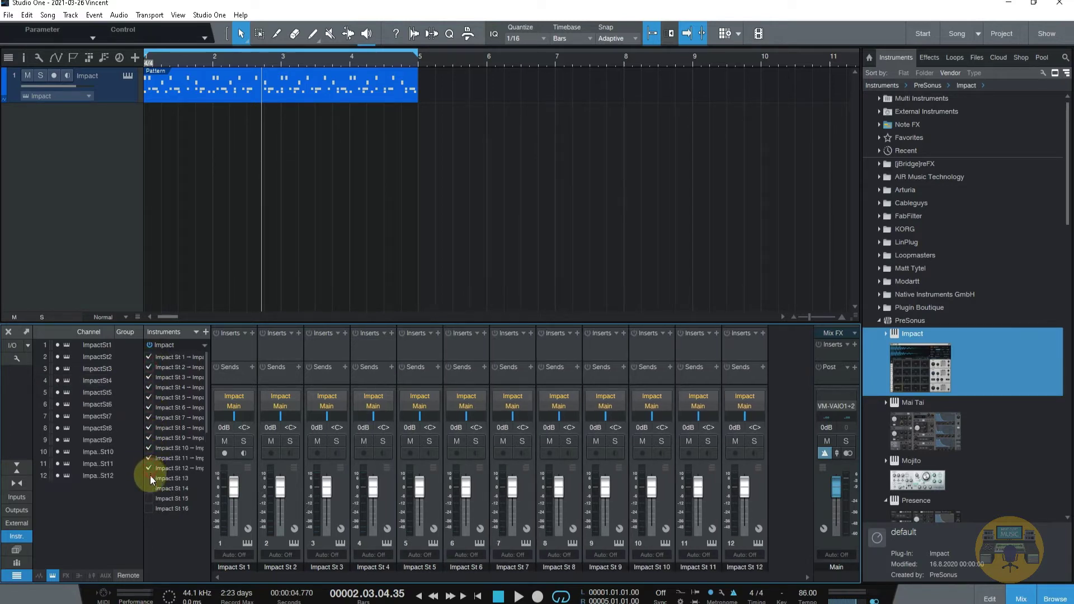
{"action": "left_click", "coordinate": [150, 478]}
{"action": "left_click", "coordinate": [150, 490]}
{"action": "left_click", "coordinate": [150, 499]}
{"action": "left_click", "coordinate": [149, 508]}
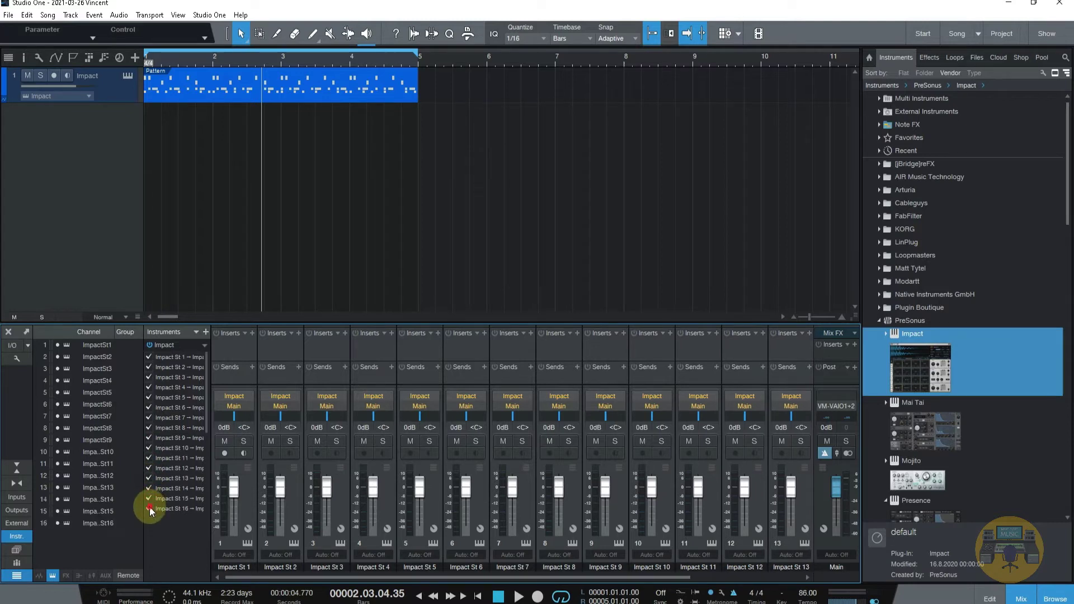
Disable the Impact outputs from St 16 down to St 5, keeping St 1 to St 4 enabled
{"action": "left_click", "coordinate": [149, 508]}
{"action": "left_click", "coordinate": [149, 498]}
{"action": "left_click", "coordinate": [149, 489]}
{"action": "left_click", "coordinate": [148, 479]}
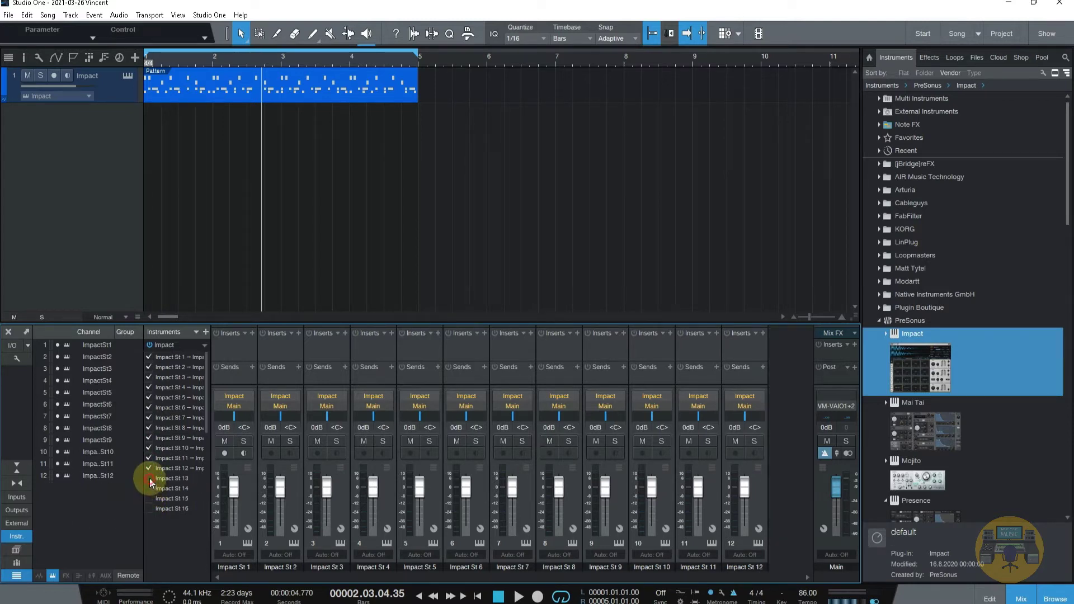
{"action": "left_click", "coordinate": [148, 468]}
{"action": "left_click", "coordinate": [148, 458]}
{"action": "left_click", "coordinate": [148, 448]}
{"action": "left_click", "coordinate": [147, 438]}
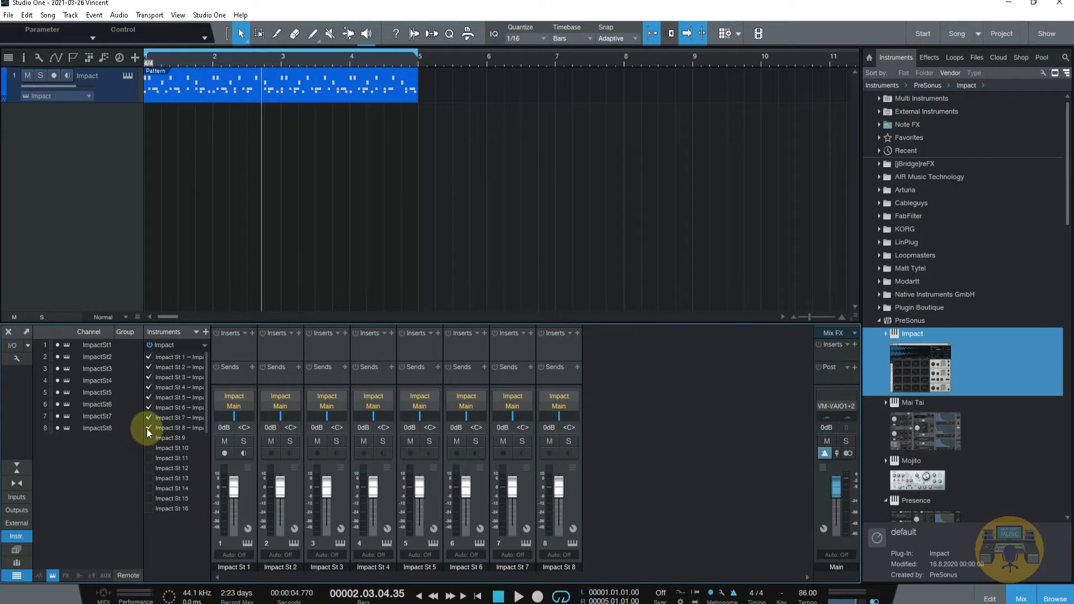
{"action": "left_click", "coordinate": [147, 428]}
{"action": "left_click", "coordinate": [147, 418]}
{"action": "left_click", "coordinate": [148, 408]}
{"action": "left_click", "coordinate": [148, 397]}
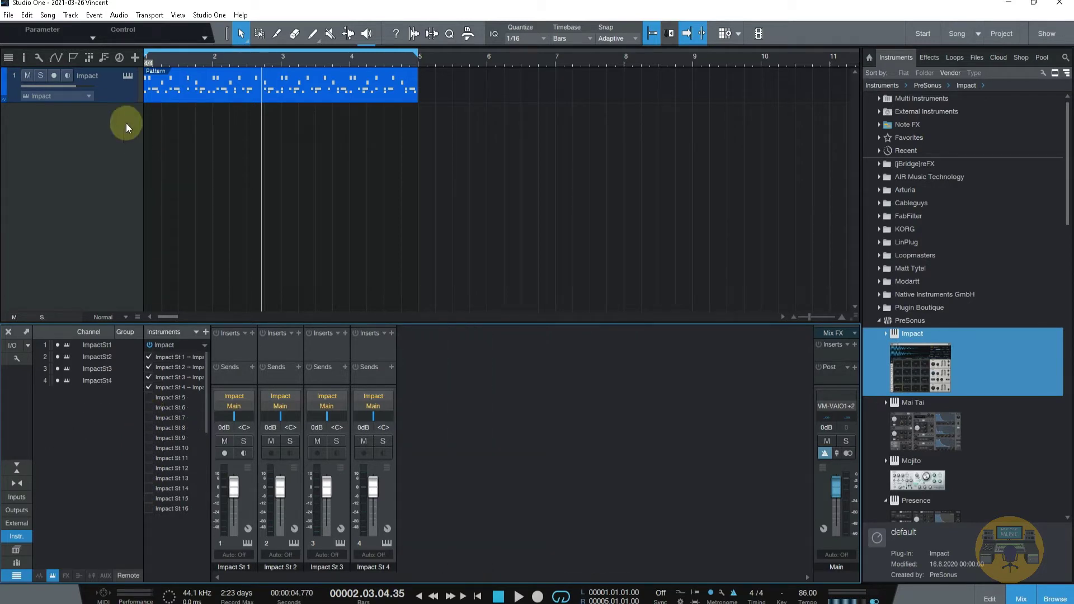
Open Impact and the drum pattern, and audition the Bass Drum 1 and 2, Snare Drum, Clap, Closed HH, HH 1 and Wood rows
{"action": "left_click", "coordinate": [128, 75]}
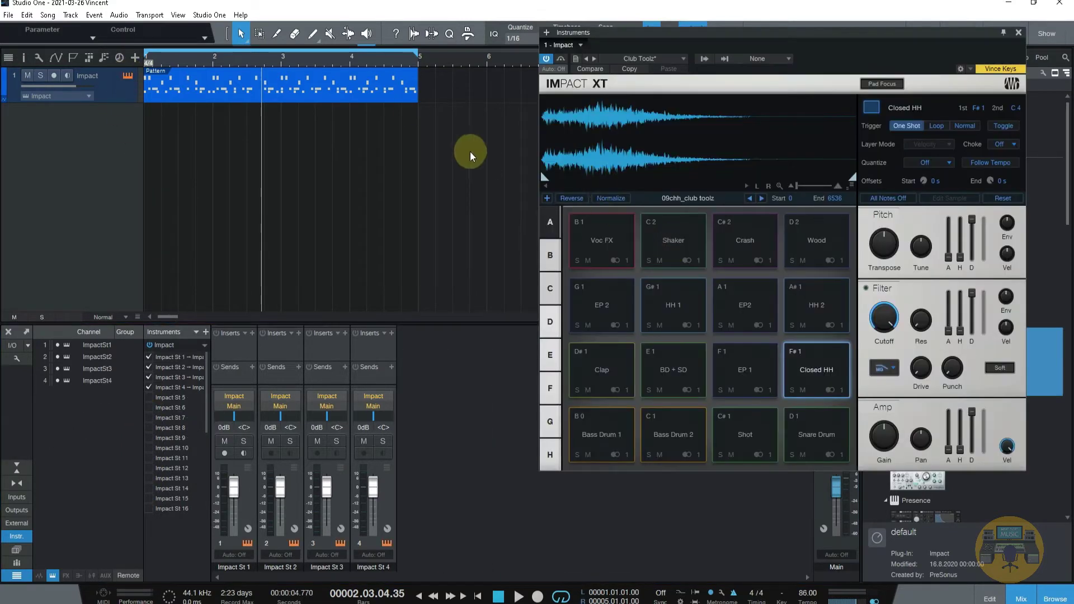
{"action": "double_click", "coordinate": [358, 97]}
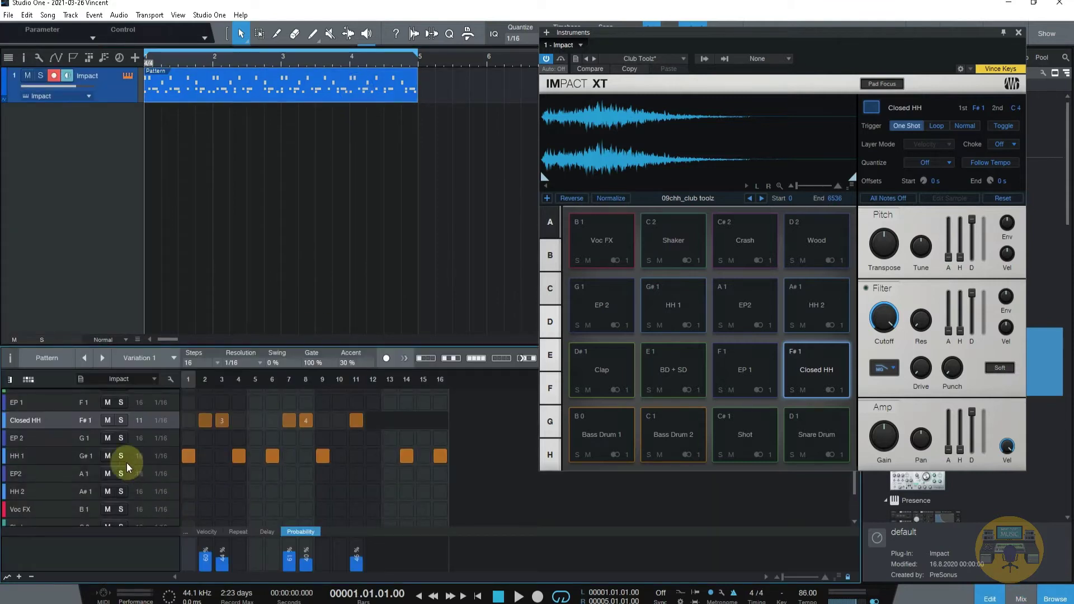
{"action": "scroll", "coordinate": [52, 460], "scroll_direction": "up", "scroll_amount": 3}
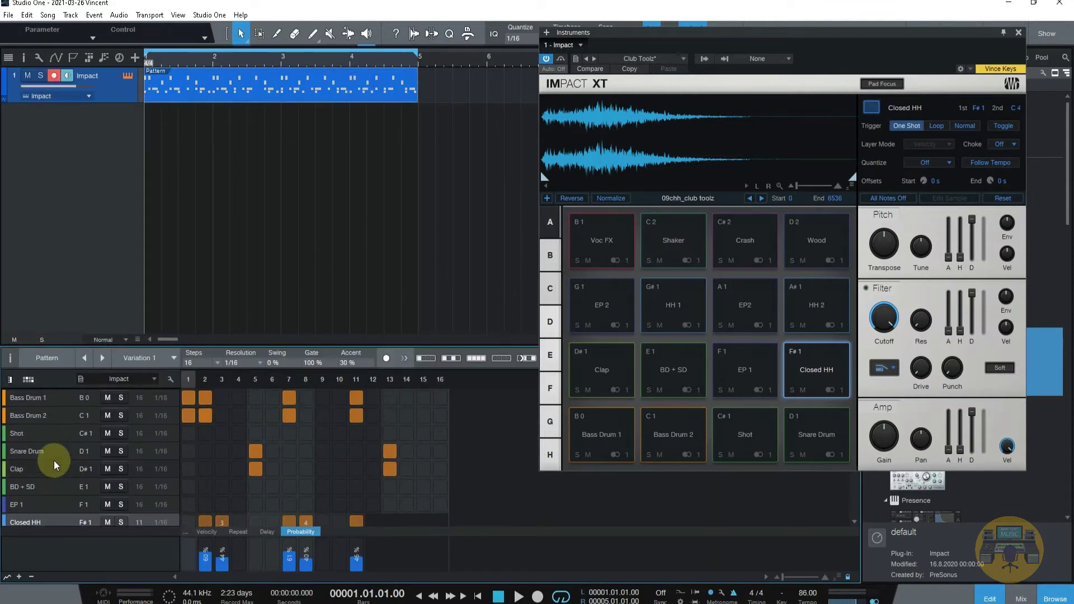
{"action": "left_click", "coordinate": [55, 398]}
{"action": "left_click", "coordinate": [55, 415]}
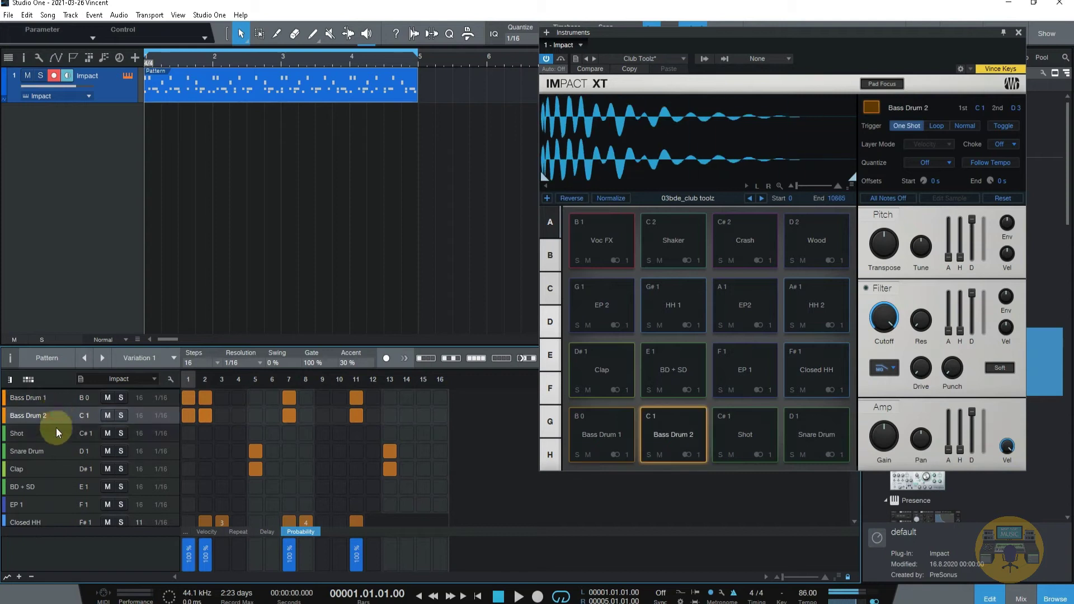
{"action": "left_click", "coordinate": [58, 451]}
{"action": "left_click", "coordinate": [53, 469]}
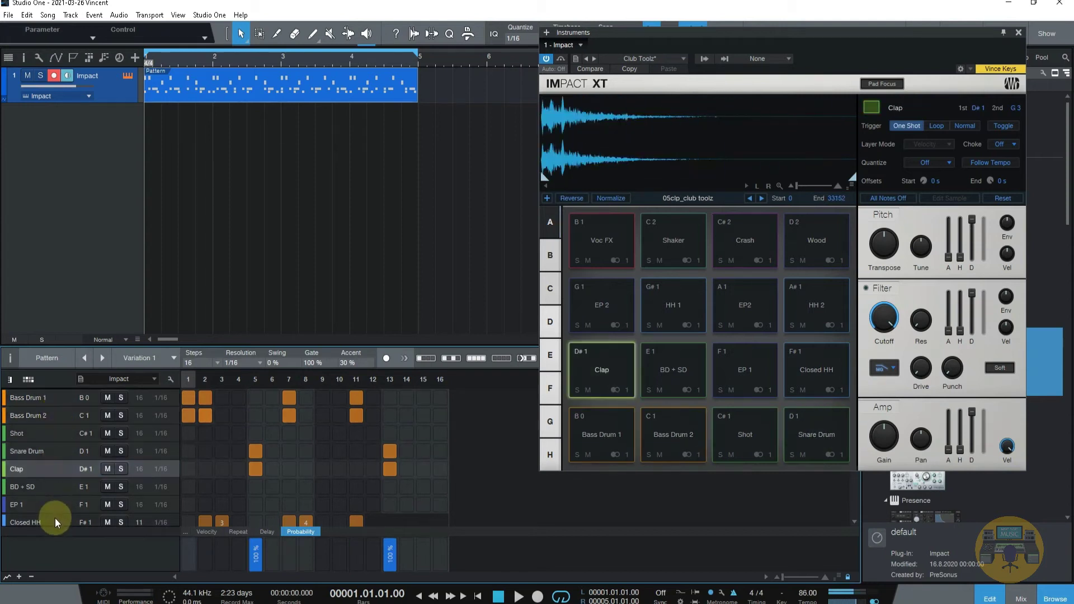
{"action": "left_click", "coordinate": [54, 520]}
{"action": "scroll", "coordinate": [62, 492], "scroll_direction": "down", "scroll_amount": 1}
{"action": "scroll", "coordinate": [73, 471], "scroll_direction": "down", "scroll_amount": 2}
{"action": "left_click", "coordinate": [62, 449]}
{"action": "scroll", "coordinate": [61, 476], "scroll_direction": "down", "scroll_amount": 1}
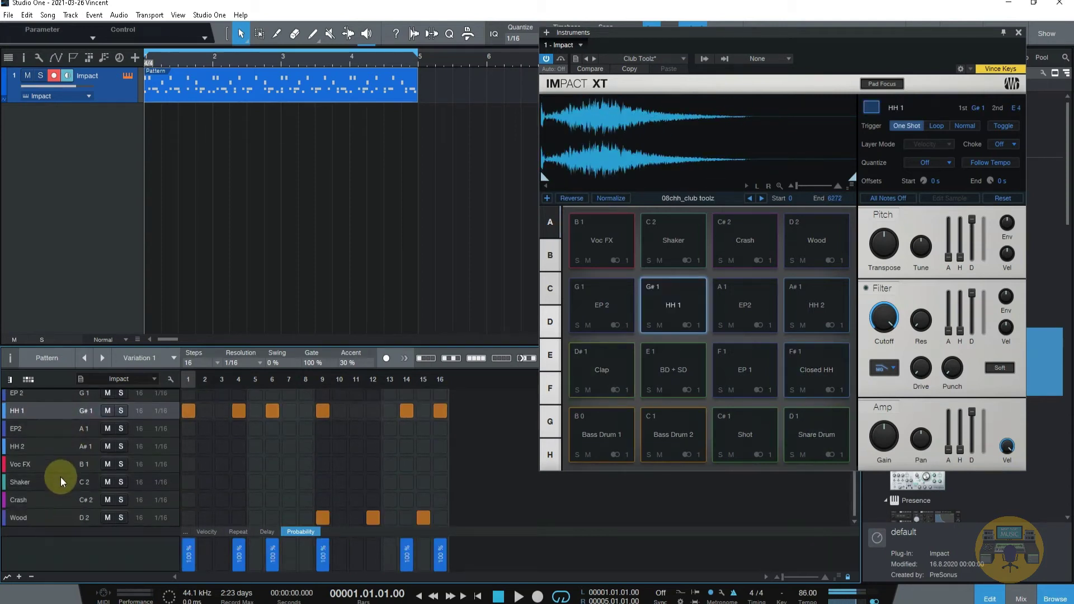
{"action": "left_click", "coordinate": [58, 515]}
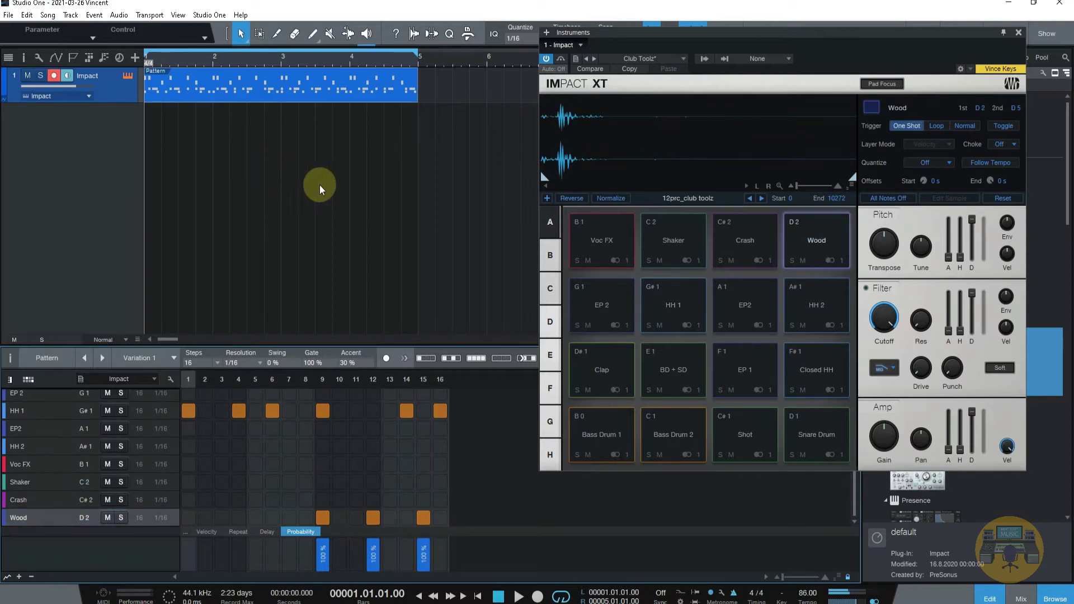
Return to the mixer and enable the Impact outputs St 5, St 6 and St 7
{"action": "left_click", "coordinate": [1019, 35]}
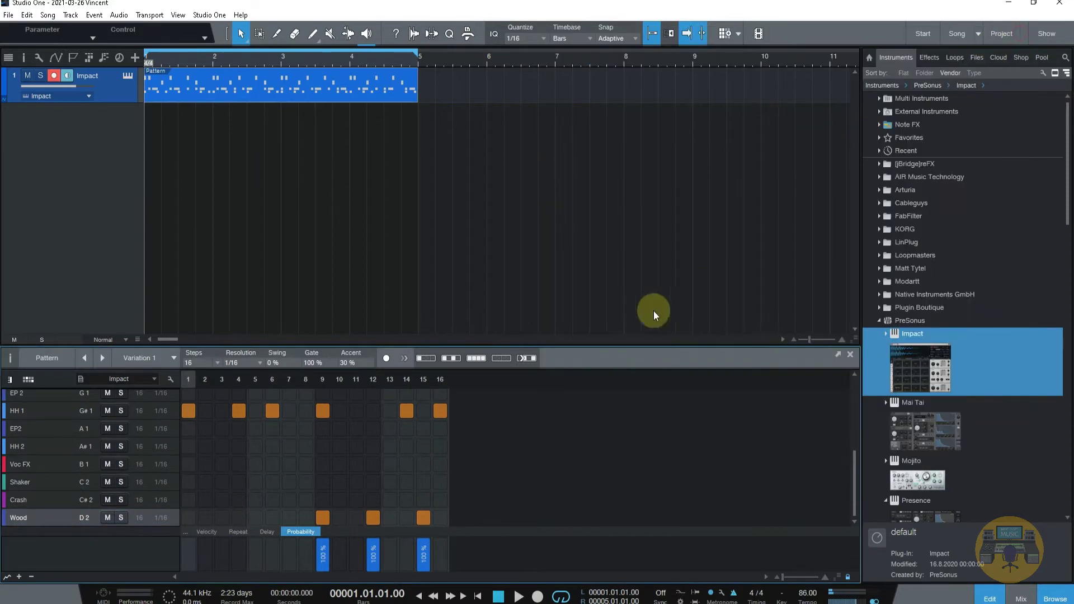
{"action": "left_click", "coordinate": [851, 355]}
{"action": "left_click", "coordinate": [1024, 594]}
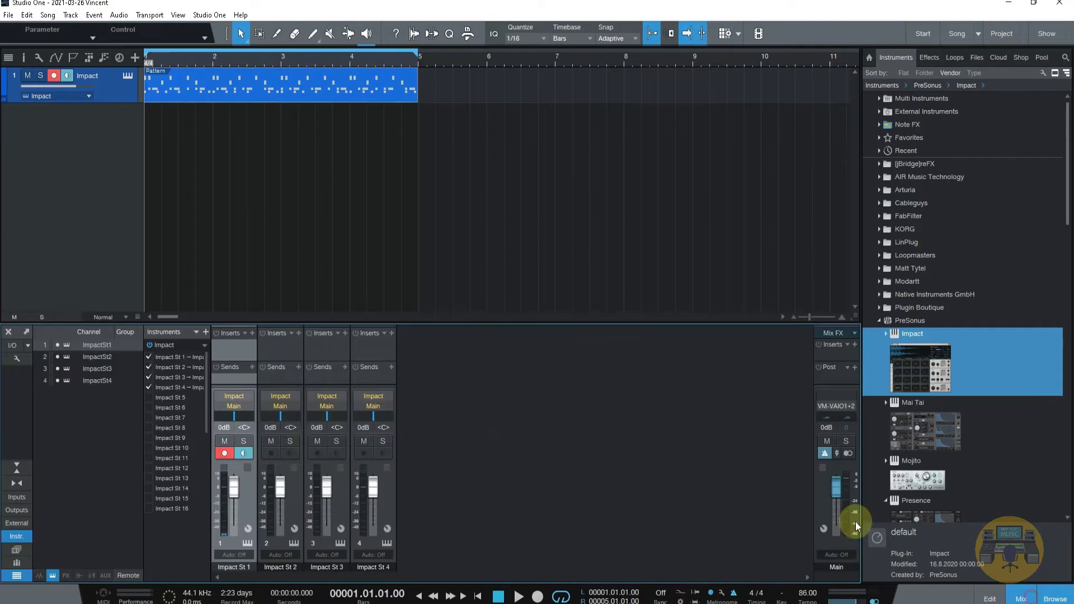
{"action": "left_click", "coordinate": [149, 397]}
{"action": "left_click", "coordinate": [149, 408]}
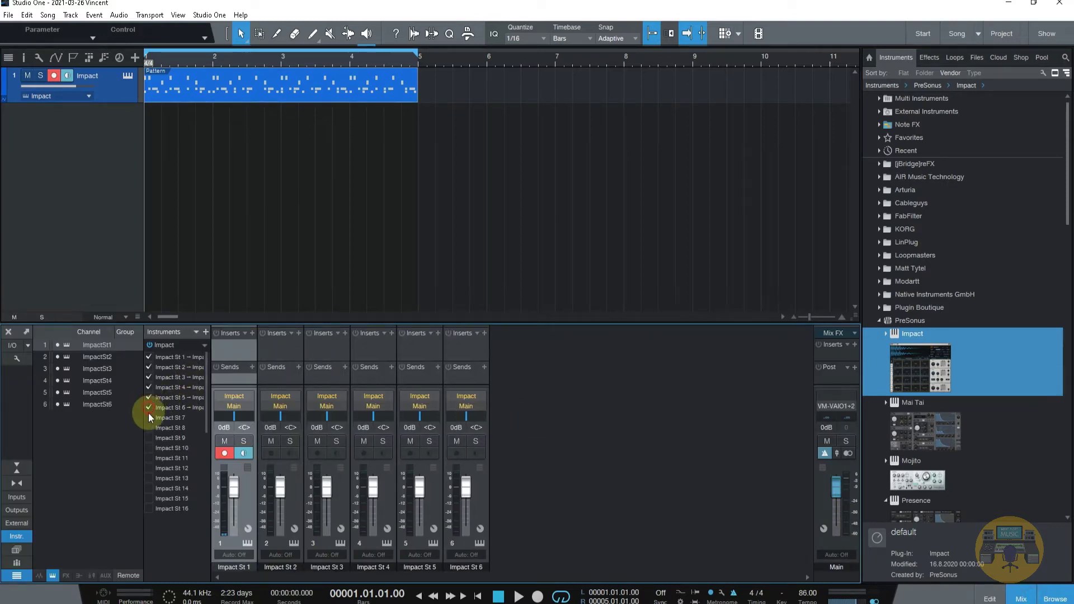
{"action": "left_click", "coordinate": [148, 418]}
Reopen Impact, audition Bass Drum 1 and route the Bass Drum 2 pad to the Stereo 2 output
{"action": "left_click", "coordinate": [126, 77]}
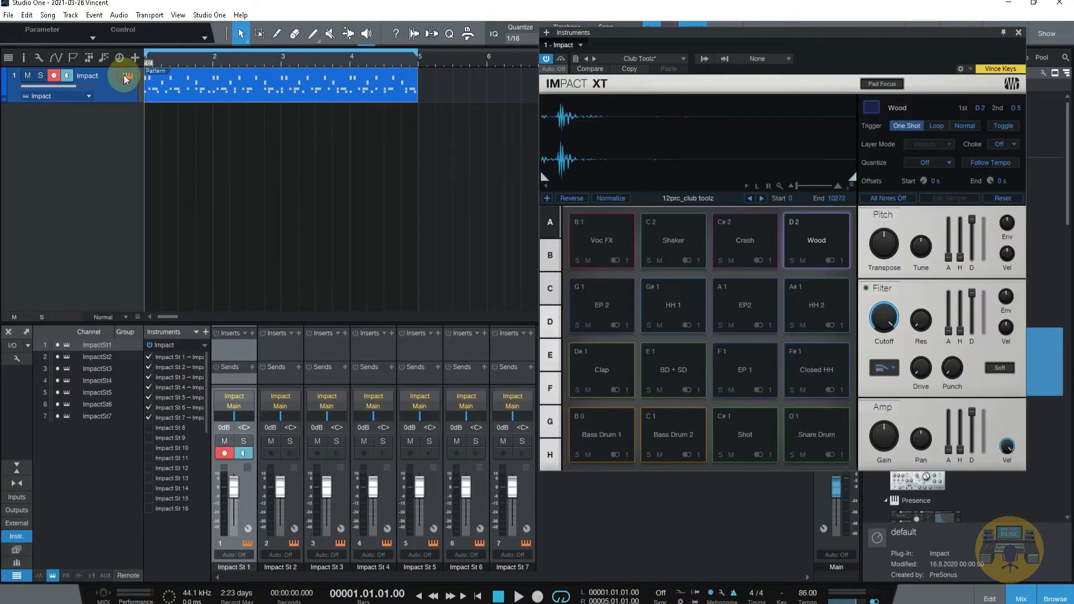
{"action": "key", "text": "space"}
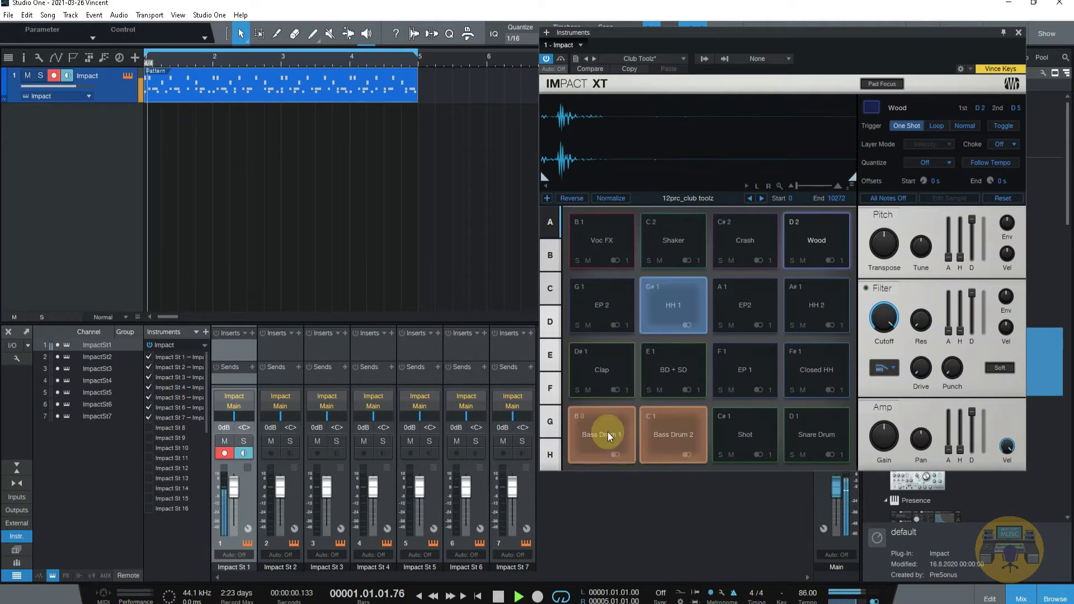
{"action": "left_click", "coordinate": [610, 430]}
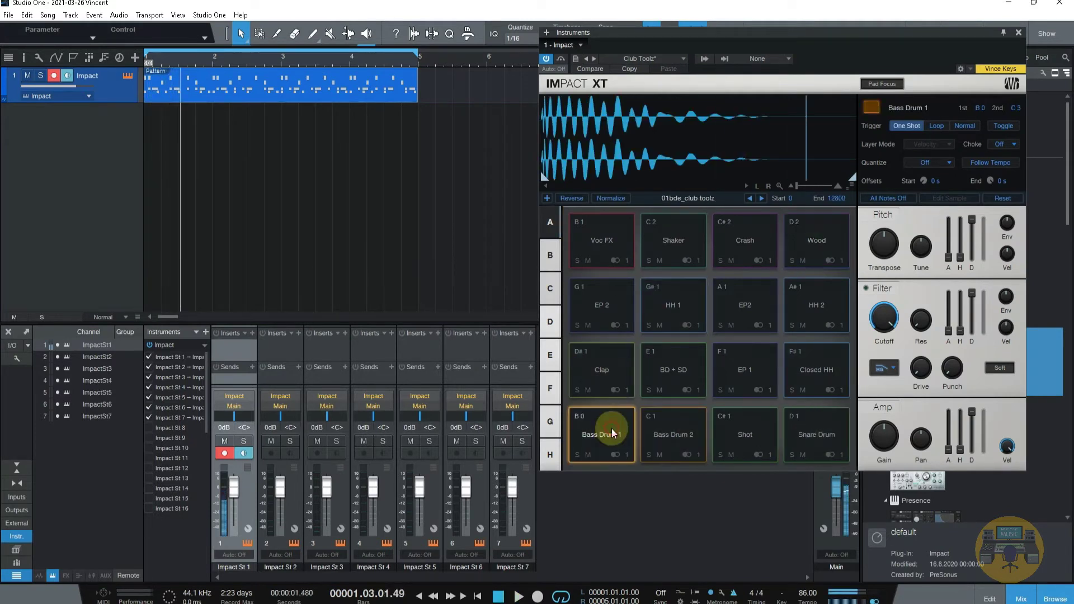
{"action": "left_click", "coordinate": [699, 456]}
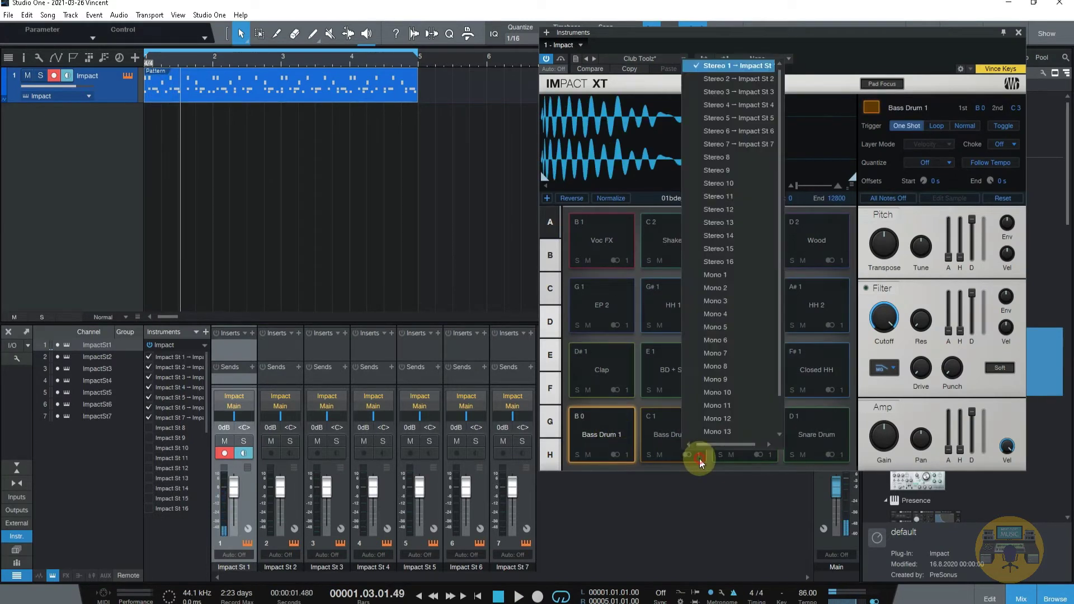
{"action": "left_click", "coordinate": [747, 85]}
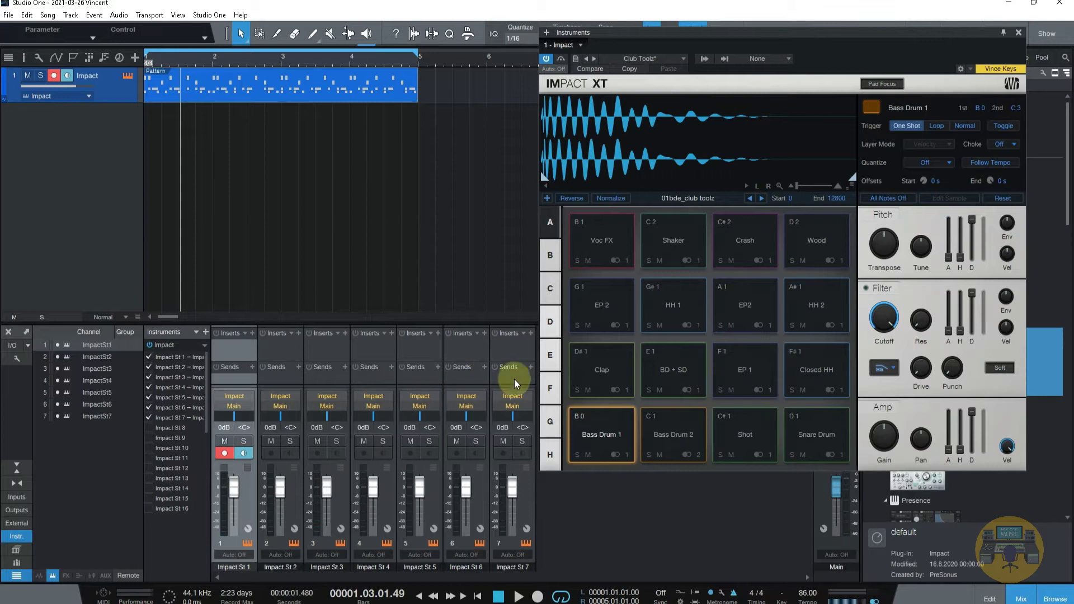
Audition the Shot, Snare Drum and Clap pads and check the Clap pad's output choices without changing them
{"action": "left_click", "coordinate": [745, 428]}
{"action": "left_click", "coordinate": [811, 431]}
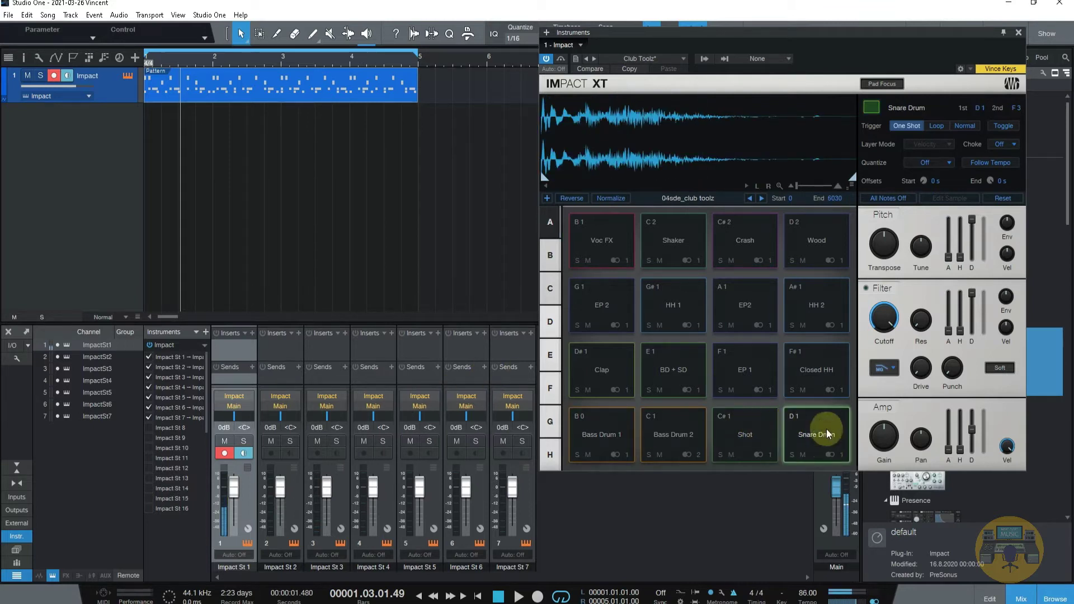
{"action": "left_click", "coordinate": [613, 375]}
{"action": "left_click", "coordinate": [625, 390]}
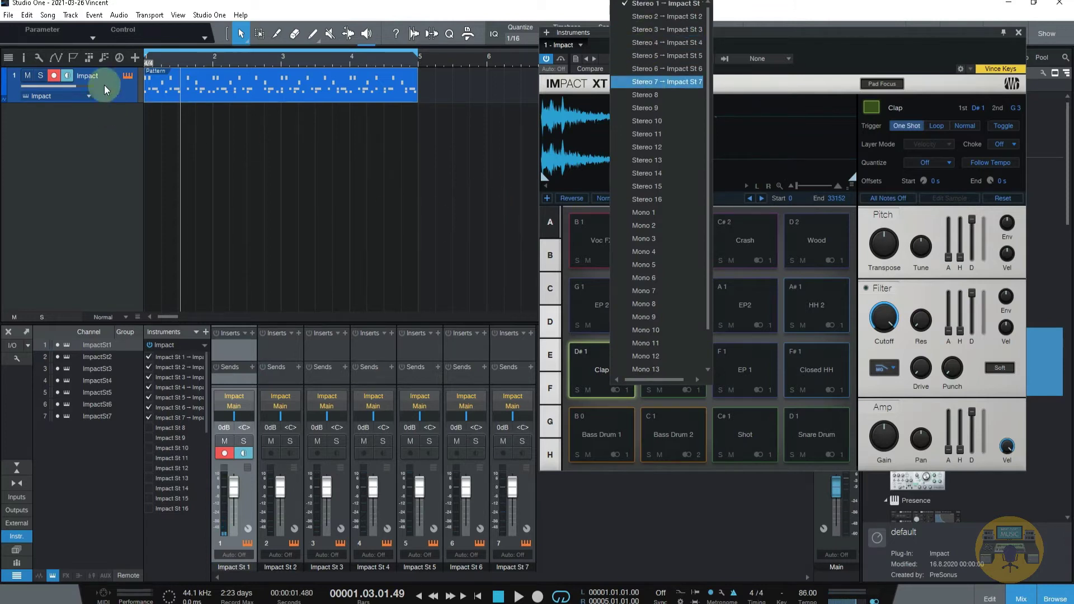
{"action": "left_click", "coordinate": [127, 76]}
{"action": "left_click", "coordinate": [128, 76]}
Reopen the pattern beside Impact, audition Clap and Snare Drum, and route the Snare Drum pad to Stereo 3
{"action": "left_click_drag", "start_coordinate": [694, 32], "coordinate": [672, 28]}
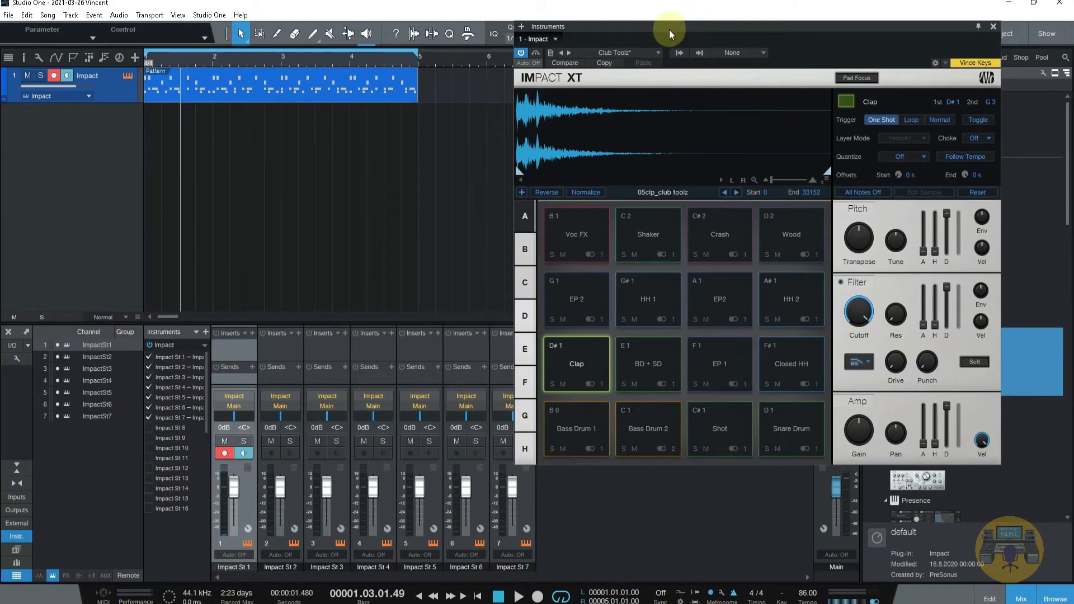
{"action": "double_click", "coordinate": [386, 96]}
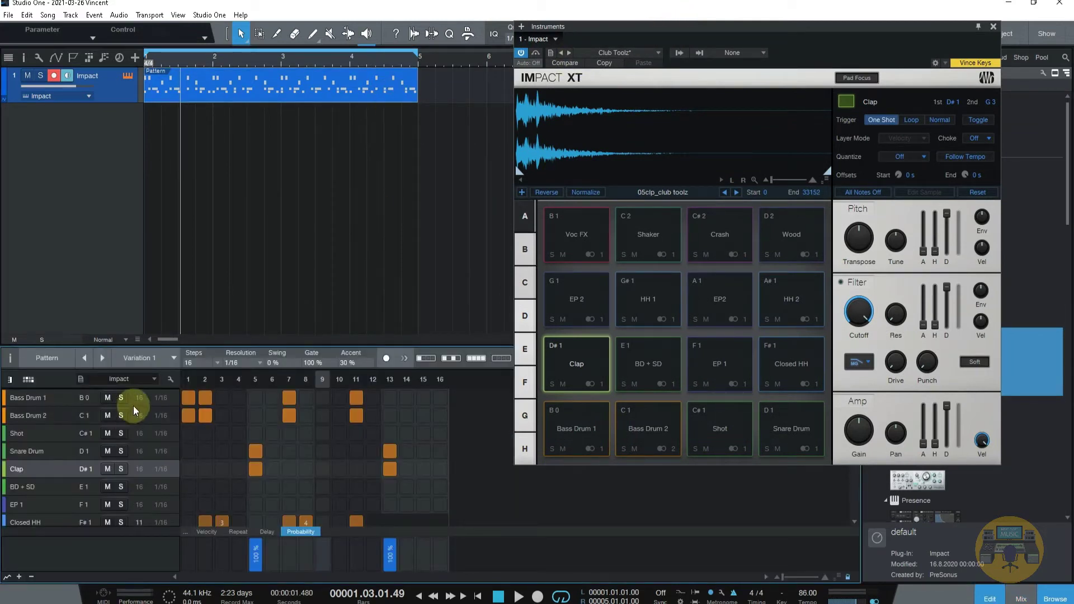
{"action": "left_click", "coordinate": [49, 471]}
{"action": "left_click", "coordinate": [49, 471]}
{"action": "left_click", "coordinate": [51, 453]}
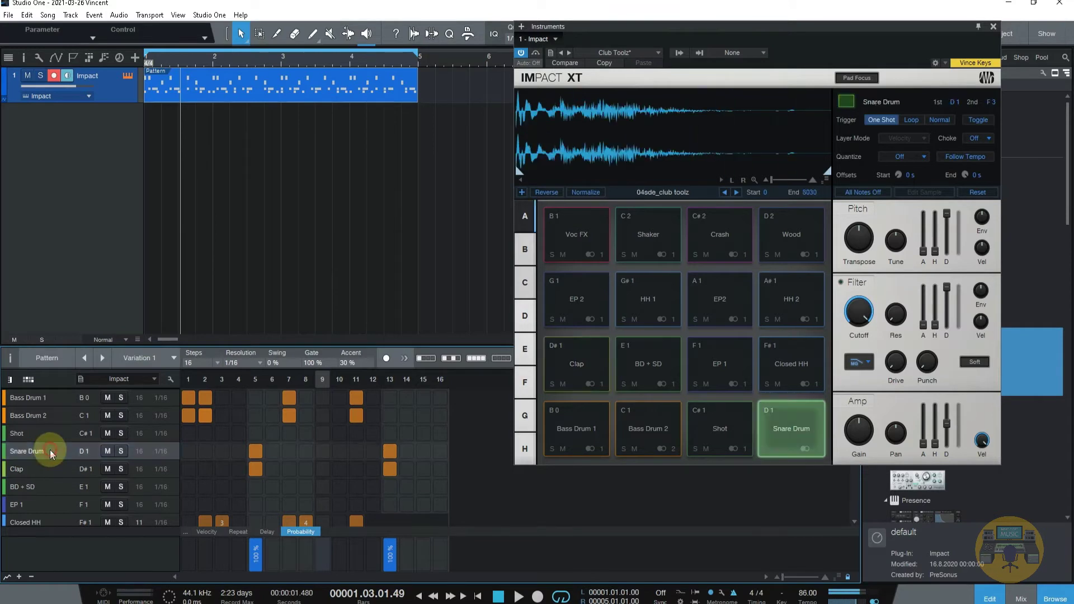
{"action": "left_click", "coordinate": [817, 449]}
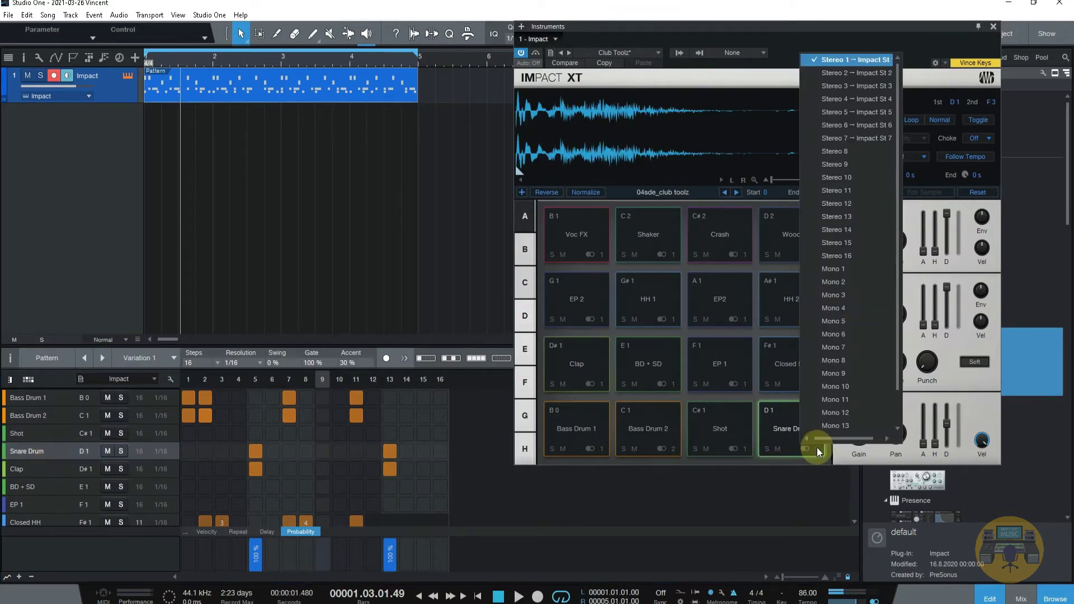
{"action": "left_click", "coordinate": [838, 87]}
Route the Clap pad to the Stereo 4 output and the Closed HH pad to the Stereo 5 output
{"action": "left_click", "coordinate": [48, 471]}
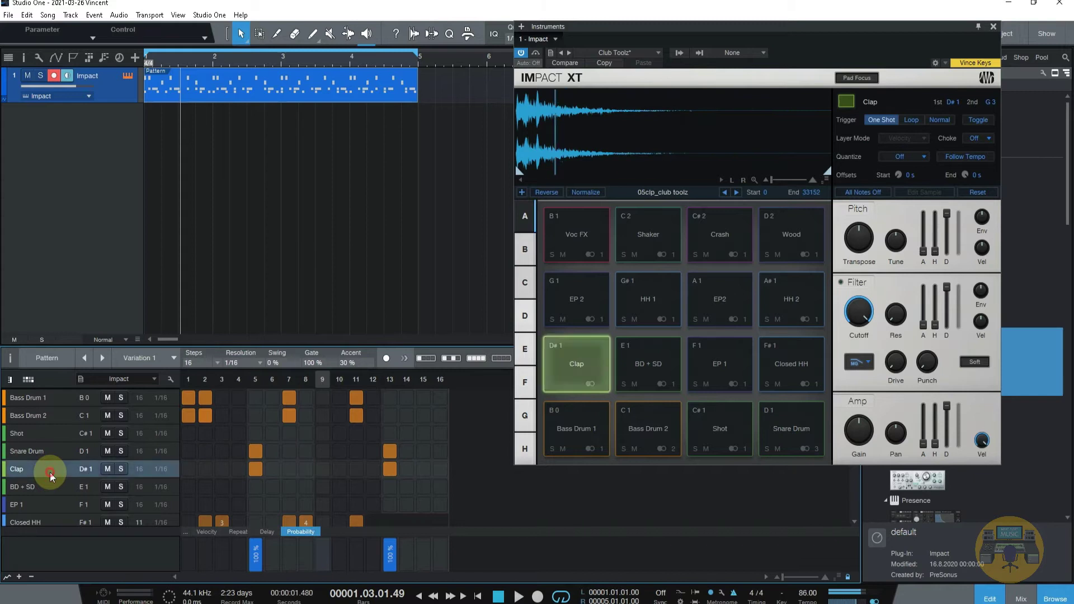
{"action": "left_click", "coordinate": [597, 385]}
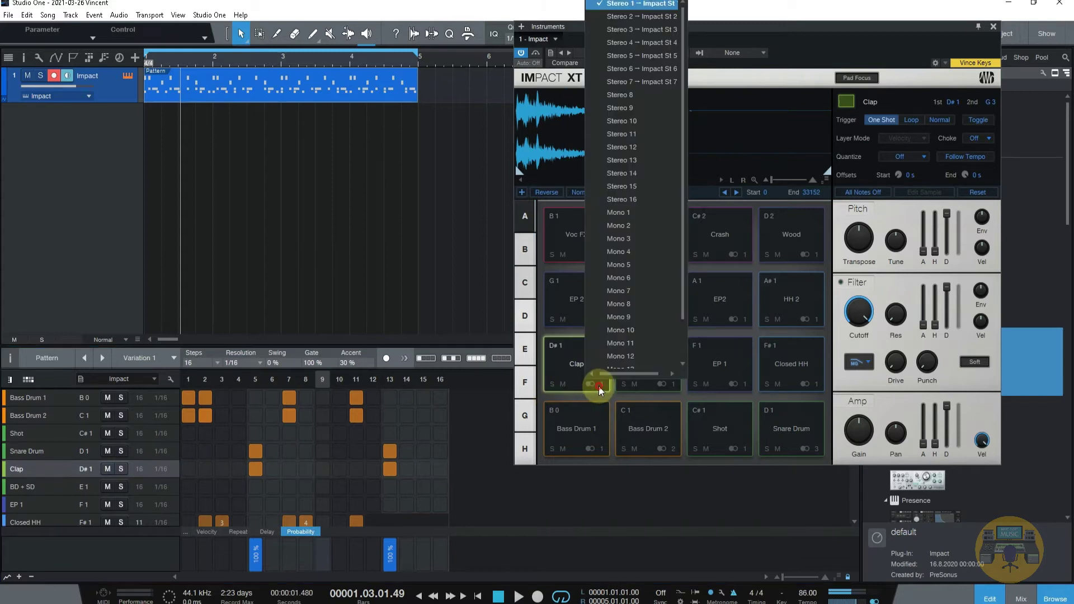
{"action": "left_click", "coordinate": [621, 43]}
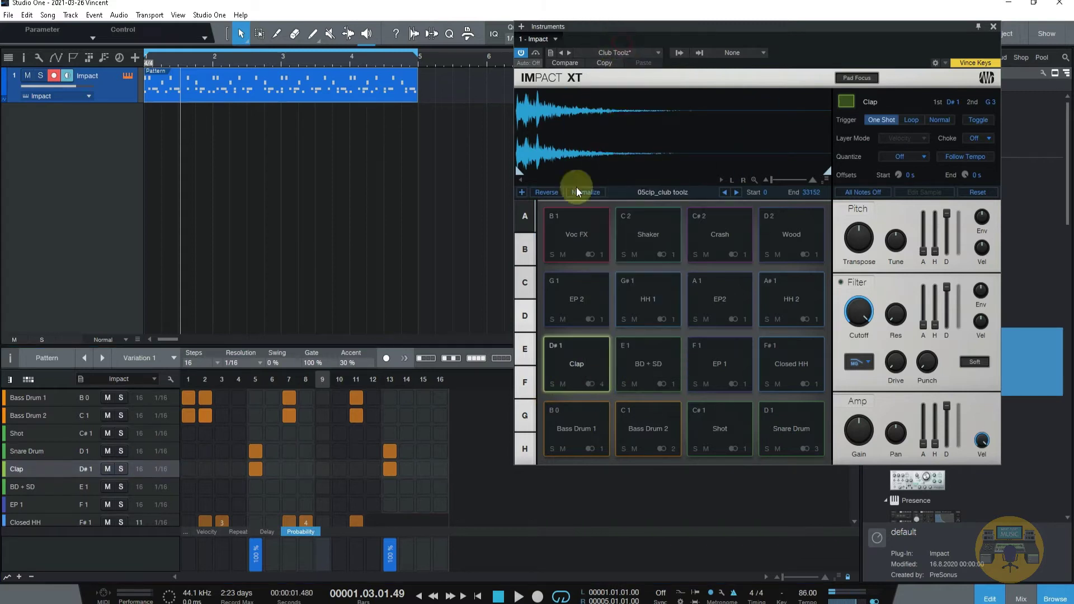
{"action": "left_click", "coordinate": [35, 522]}
{"action": "left_click", "coordinate": [818, 384]}
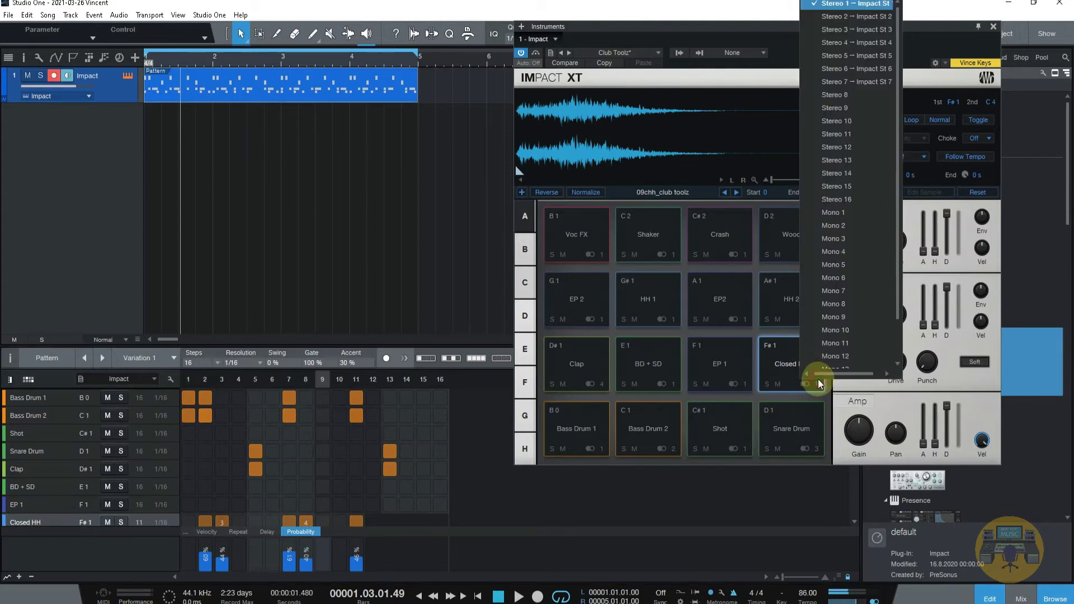
{"action": "left_click", "coordinate": [849, 59]}
Route the HH 1 pad to the Stereo 6 output and the Wood pad to the Stereo 7 output
{"action": "scroll", "coordinate": [192, 508], "scroll_direction": "down", "scroll_amount": 4}
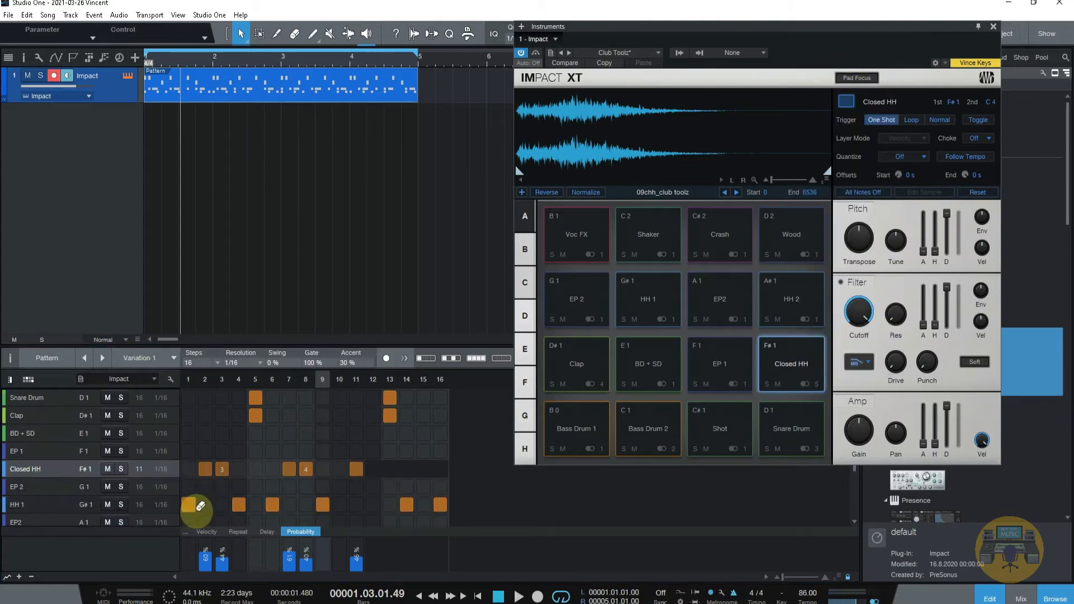
{"action": "left_click", "coordinate": [60, 414]}
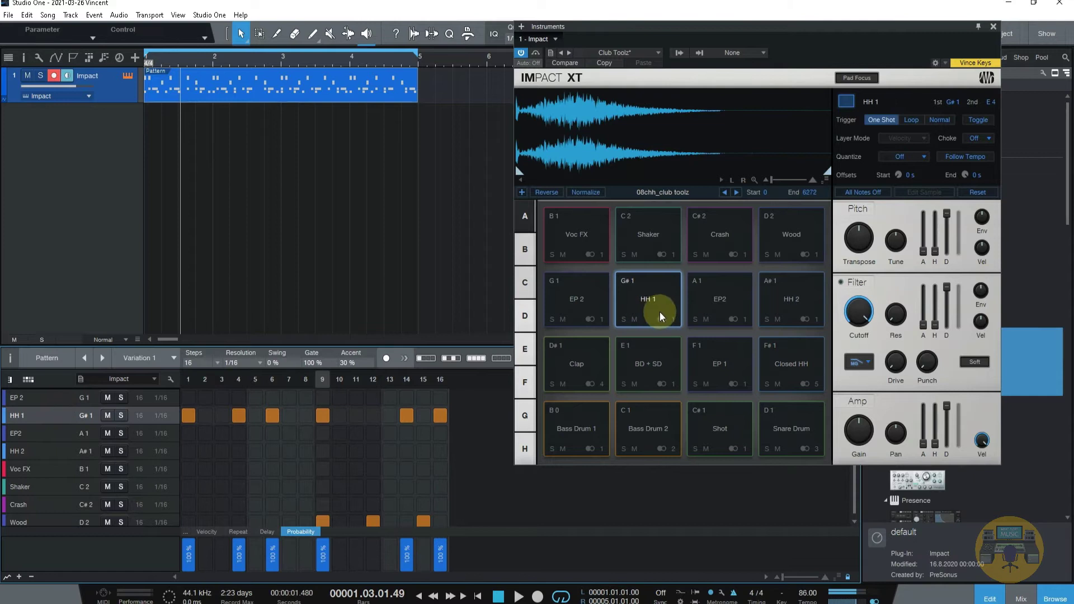
{"action": "left_click", "coordinate": [677, 319]}
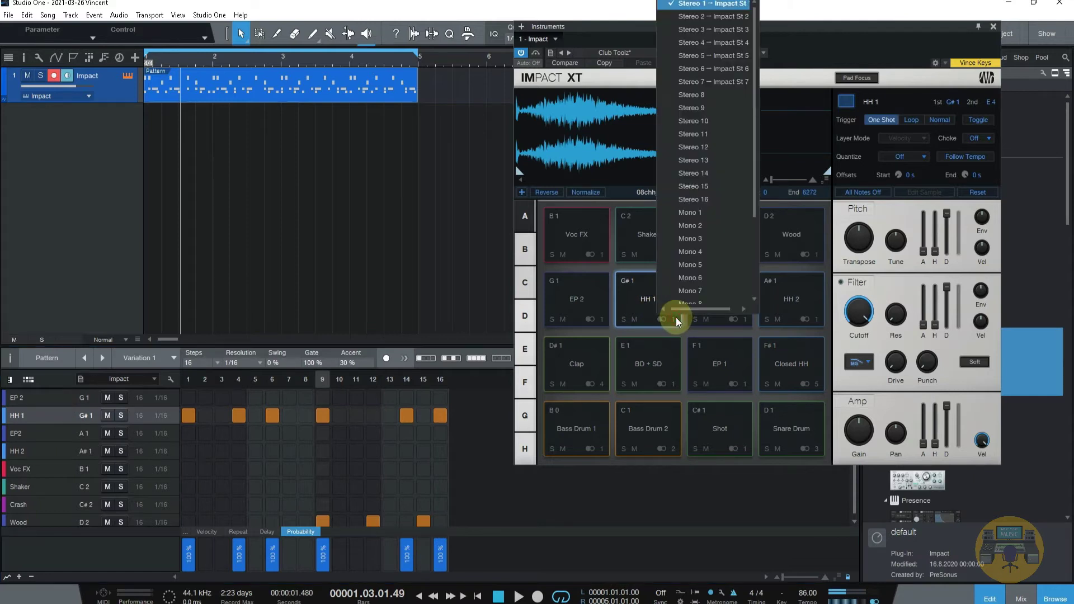
{"action": "left_click", "coordinate": [703, 68]}
{"action": "left_click", "coordinate": [62, 526]}
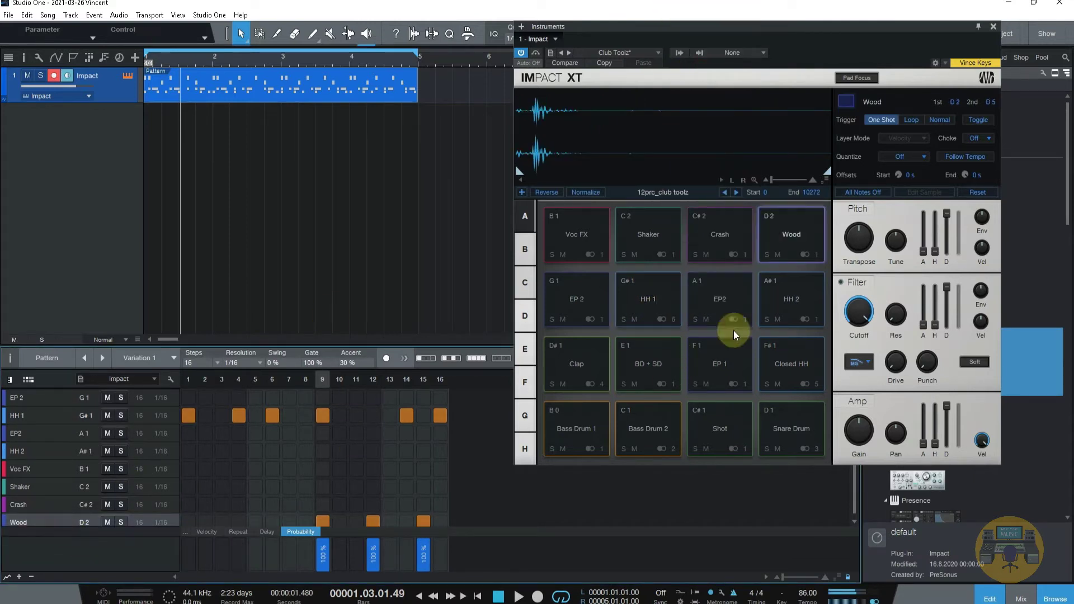
{"action": "left_click", "coordinate": [808, 255]}
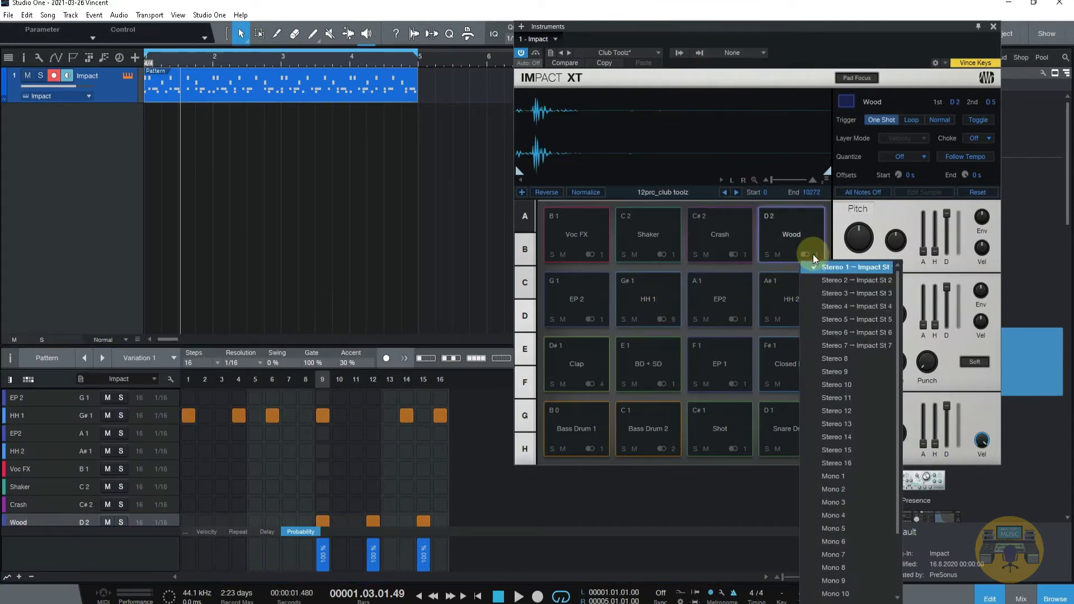
{"action": "left_click", "coordinate": [837, 344]}
Close the Impact window, show the mixer and play the pattern to check the separate Impact channels
{"action": "left_click", "coordinate": [994, 27]}
{"action": "key", "text": "F3"}
{"action": "key", "text": "space"}
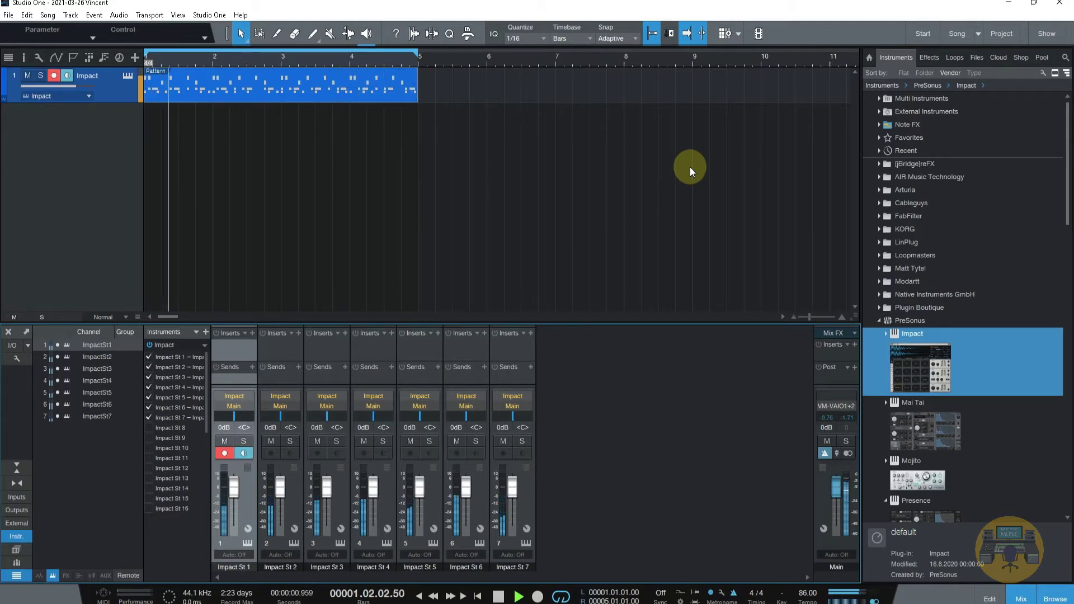
Export stems from the channels Impact St 1 to St 7, with the rendered audio imported to tracks
{"action": "left_click", "coordinate": [50, 15]}
{"action": "left_click", "coordinate": [72, 63]}
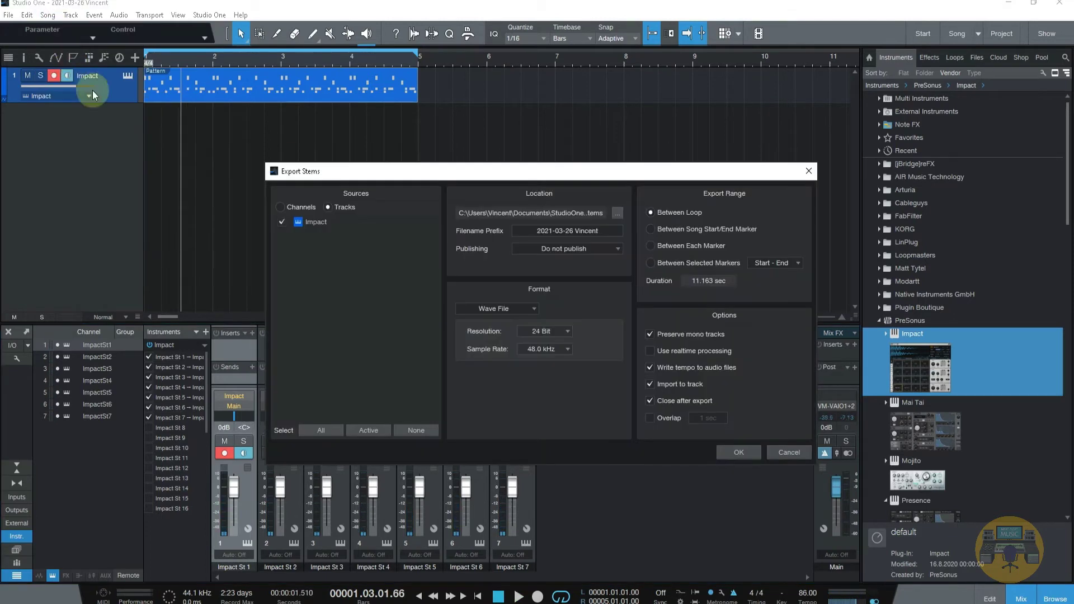
{"action": "left_click", "coordinate": [300, 207]}
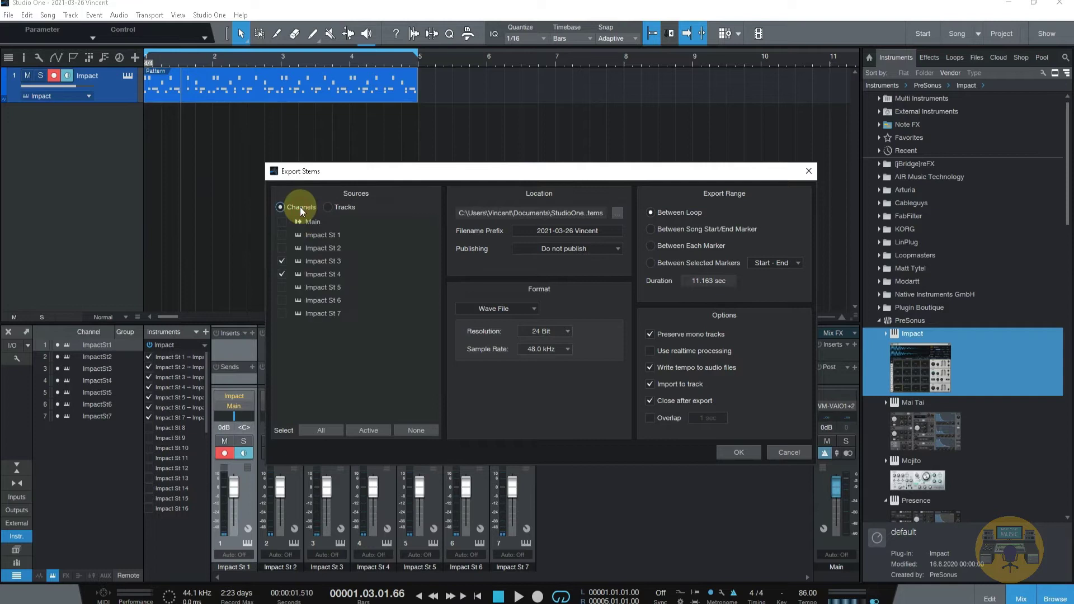
{"action": "left_click", "coordinate": [283, 247]}
{"action": "left_click", "coordinate": [729, 451]}
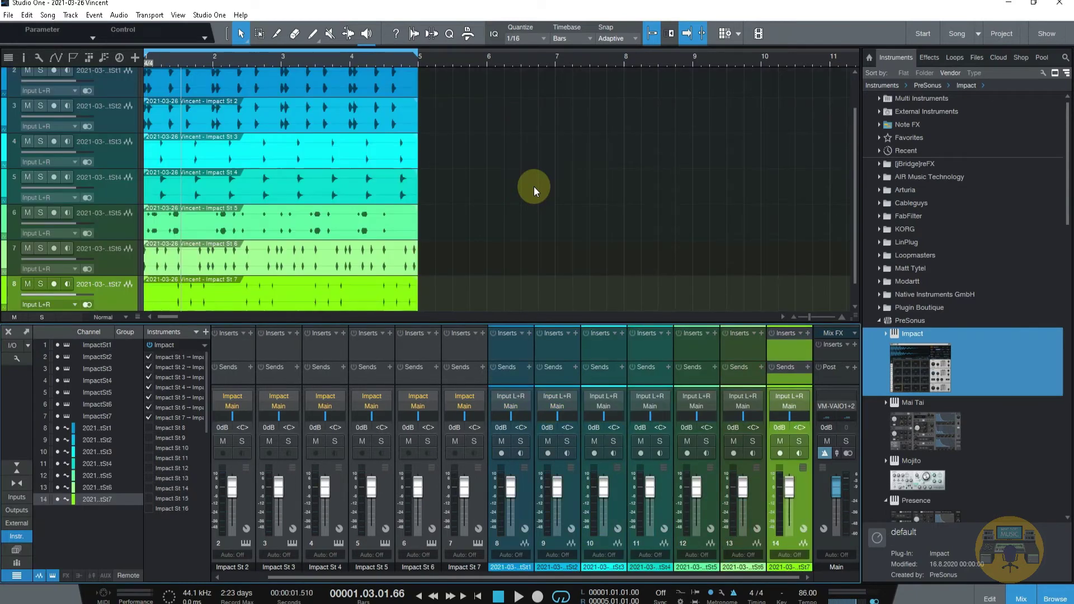
Mute the original Impact instrument track and close the Impact St 1 inserts window
{"action": "scroll", "coordinate": [534, 186], "scroll_direction": "up", "scroll_amount": 2}
{"action": "left_click", "coordinate": [23, 76]}
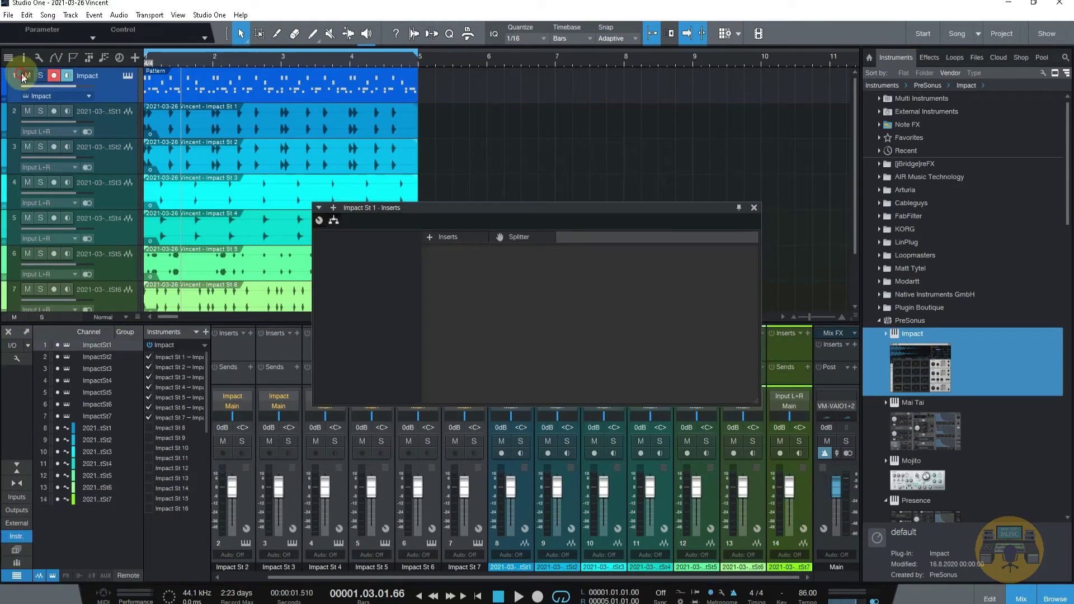
{"action": "left_click", "coordinate": [27, 75]}
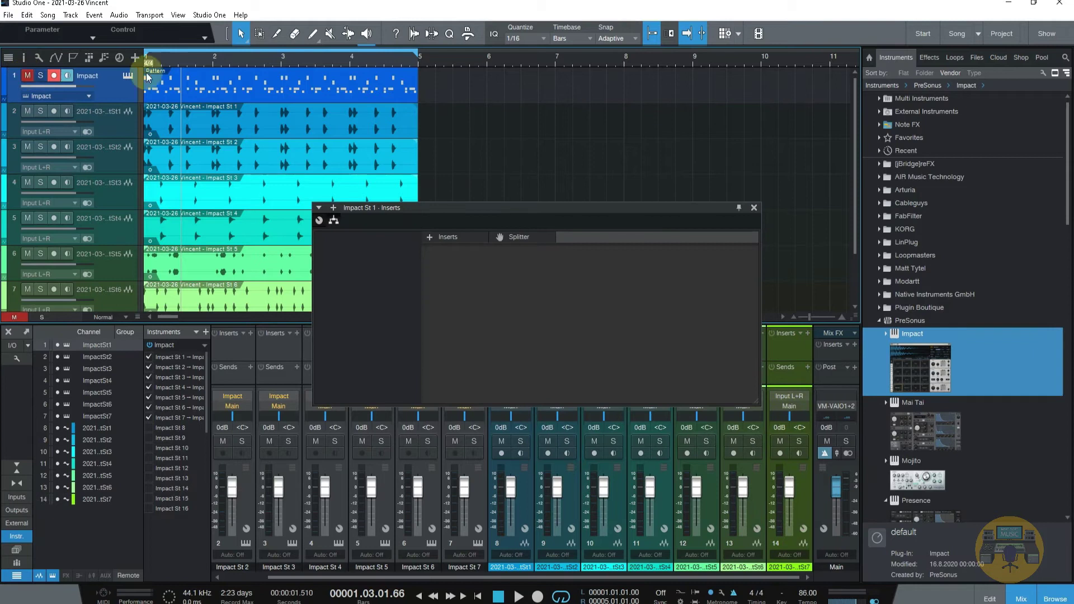
{"action": "left_click", "coordinate": [754, 207]}
Solo the St 1 stem track and play it, hide the mixer, and add the St 2 stem to the solo
{"action": "left_click", "coordinate": [139, 129]}
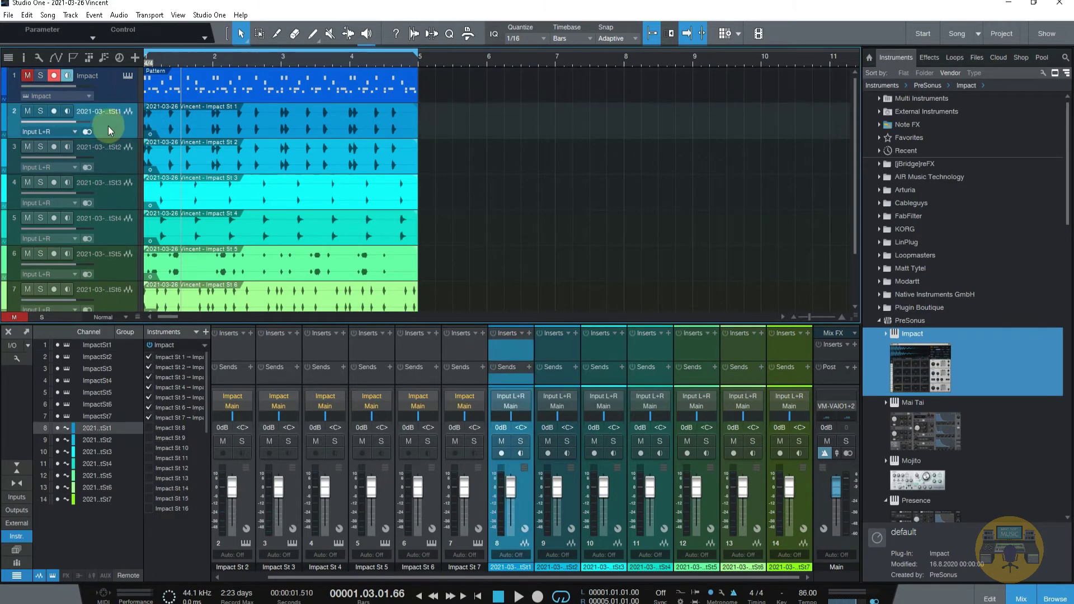
{"action": "left_click", "coordinate": [40, 111]}
{"action": "key", "text": "space"}
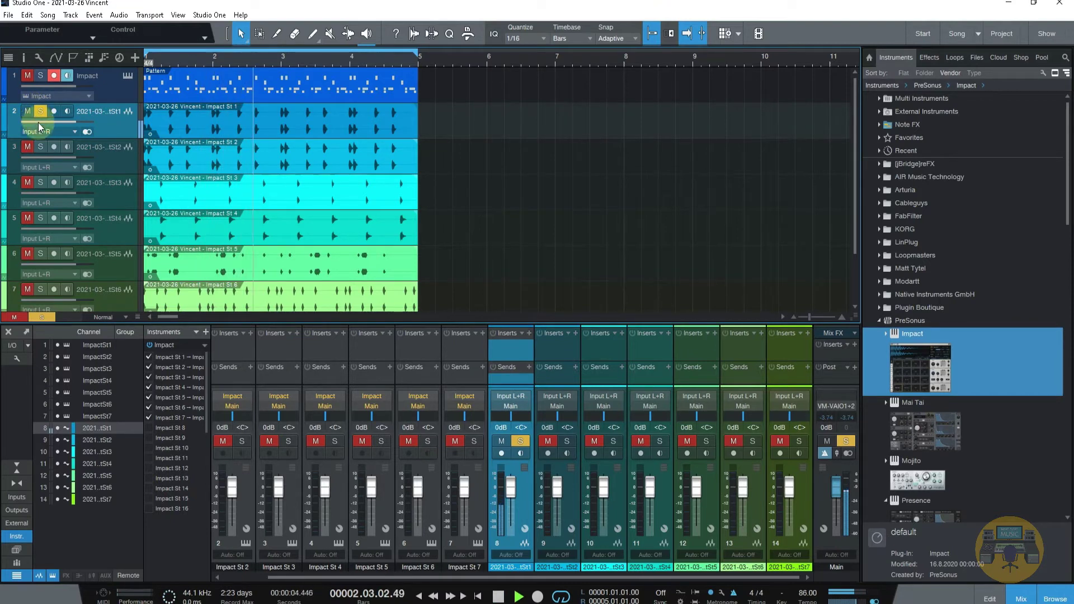
{"action": "left_click", "coordinate": [21, 332]}
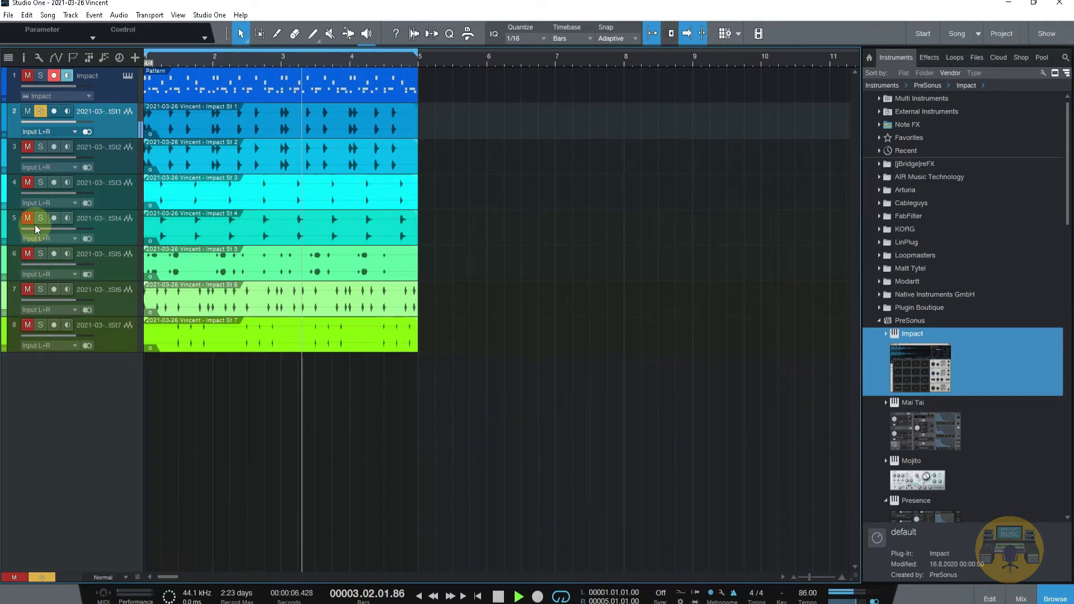
{"action": "left_click", "coordinate": [40, 147]}
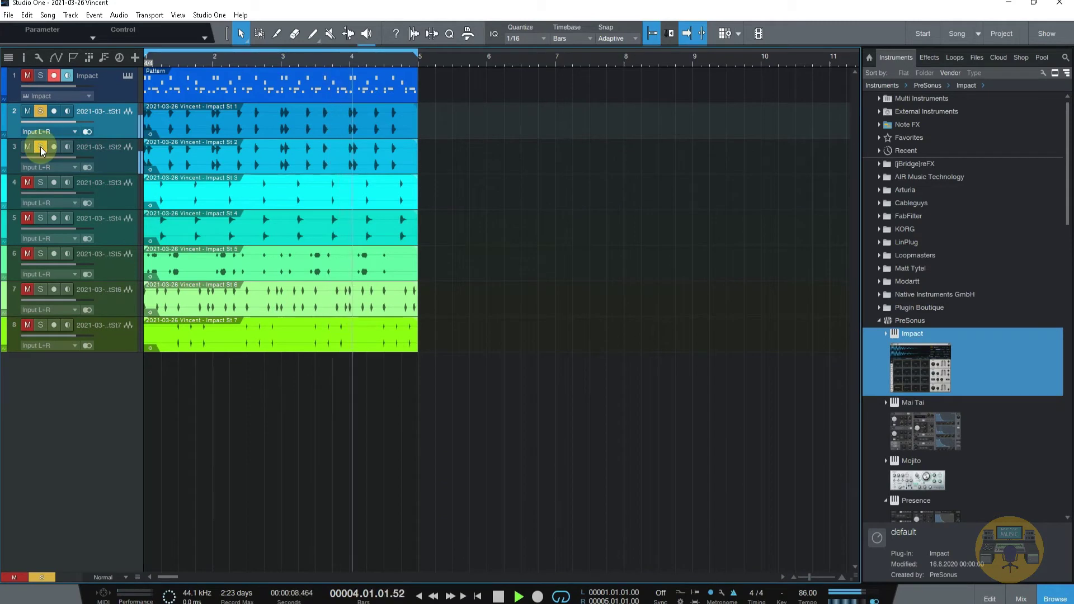
Reopen the mixer to look over the Impact output channels and hide it again
{"action": "left_click", "coordinate": [1021, 598]}
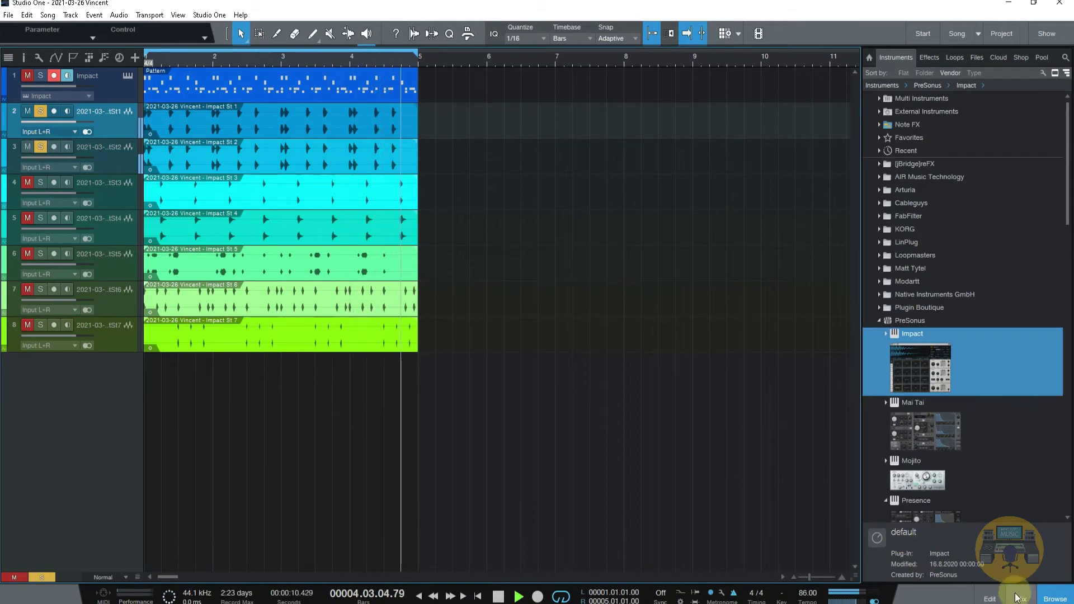
{"action": "left_click_drag", "start_coordinate": [471, 577], "coordinate": [358, 584]}
{"action": "left_click", "coordinate": [9, 331]}
Add the St 3, St 4, St 5, St 6 and St 7 stem tracks to the solo one after another while listening
{"action": "left_click", "coordinate": [40, 182]}
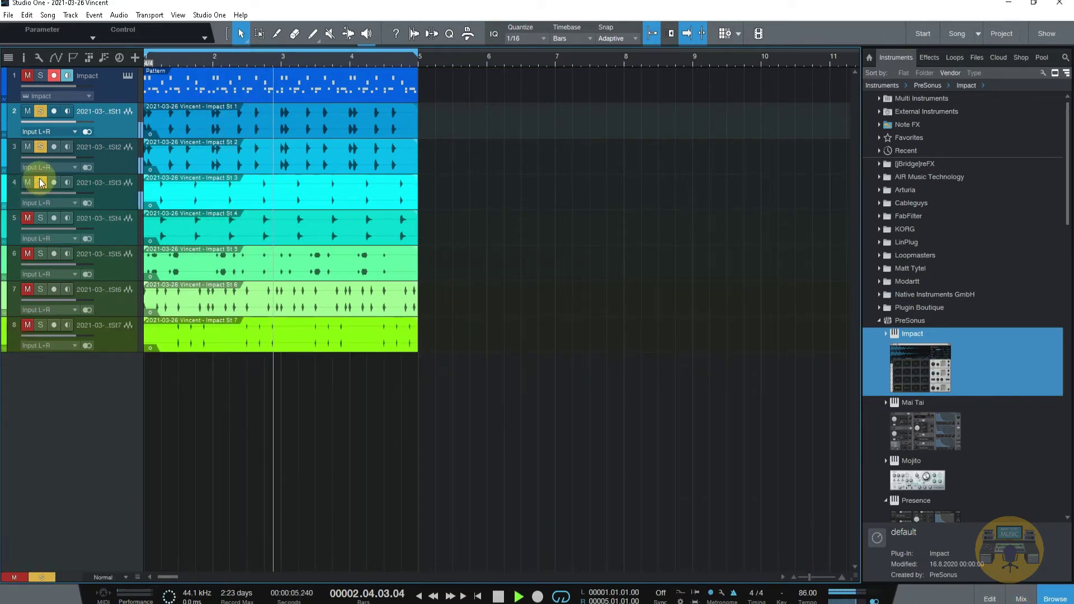
{"action": "left_click", "coordinate": [40, 218]}
{"action": "left_click", "coordinate": [40, 254]}
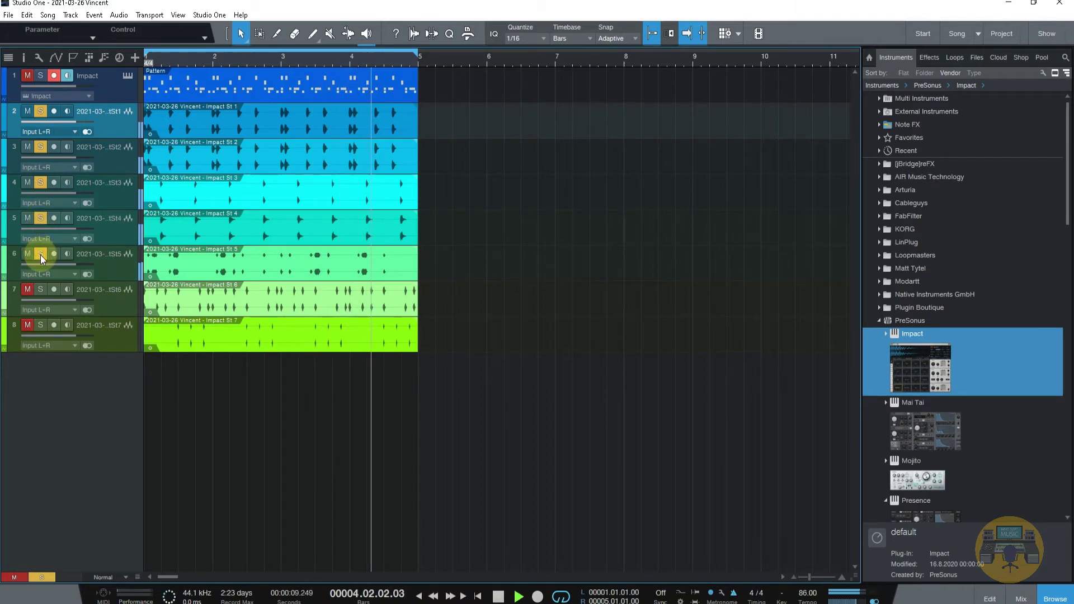
{"action": "left_click", "coordinate": [39, 288]}
{"action": "left_click", "coordinate": [39, 324]}
Switch off solo on all seven stem tracks one by one during playback
{"action": "left_click", "coordinate": [40, 217]}
{"action": "left_click", "coordinate": [41, 182]}
{"action": "left_click", "coordinate": [39, 147]}
{"action": "left_click", "coordinate": [39, 110]}
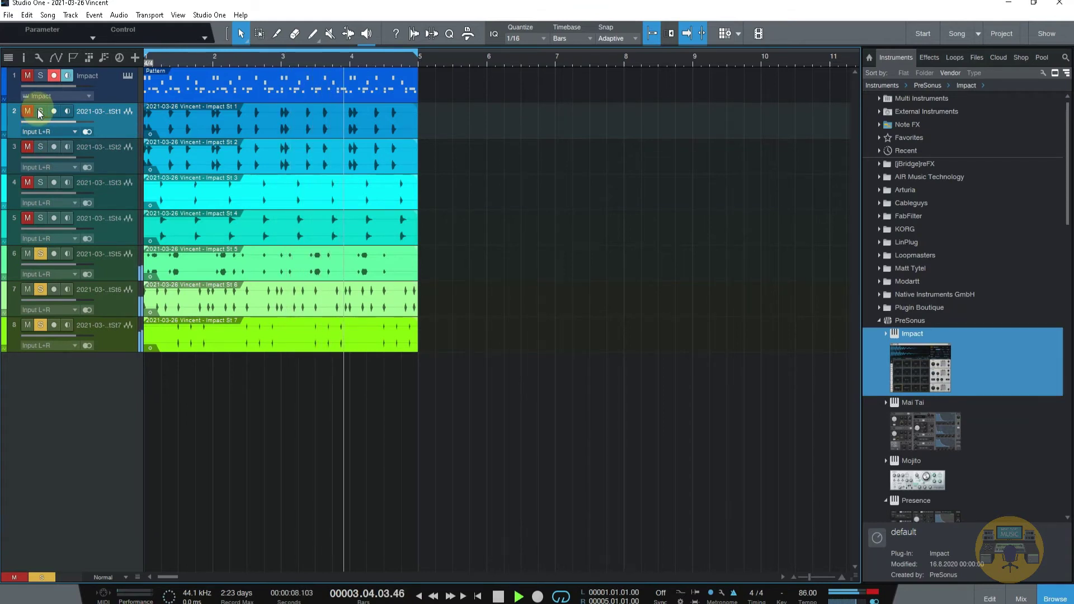
{"action": "left_click", "coordinate": [40, 255]}
{"action": "left_click", "coordinate": [41, 289]}
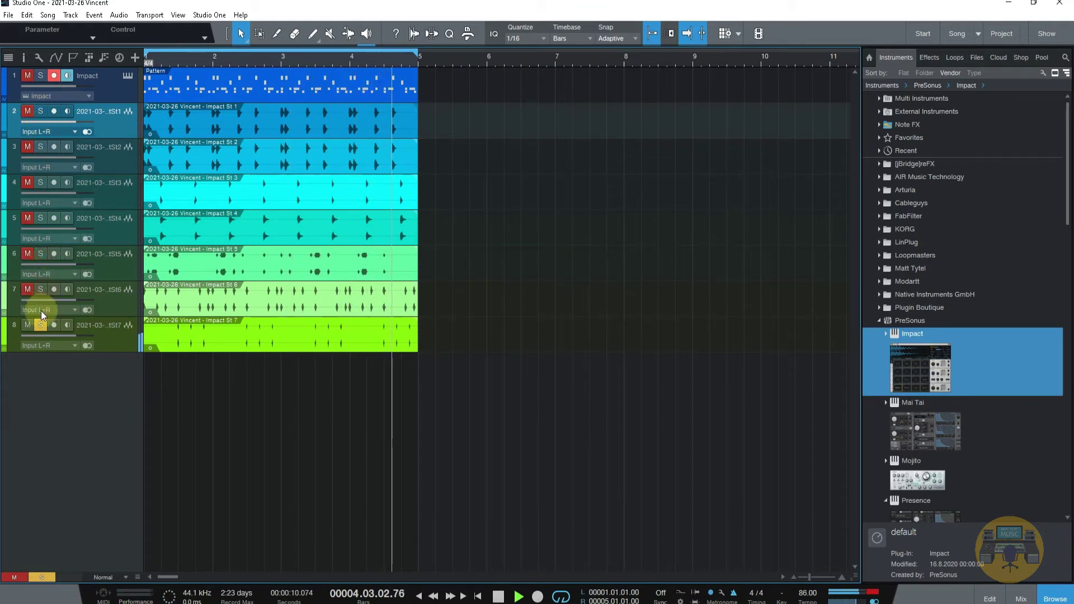
{"action": "left_click", "coordinate": [42, 326]}
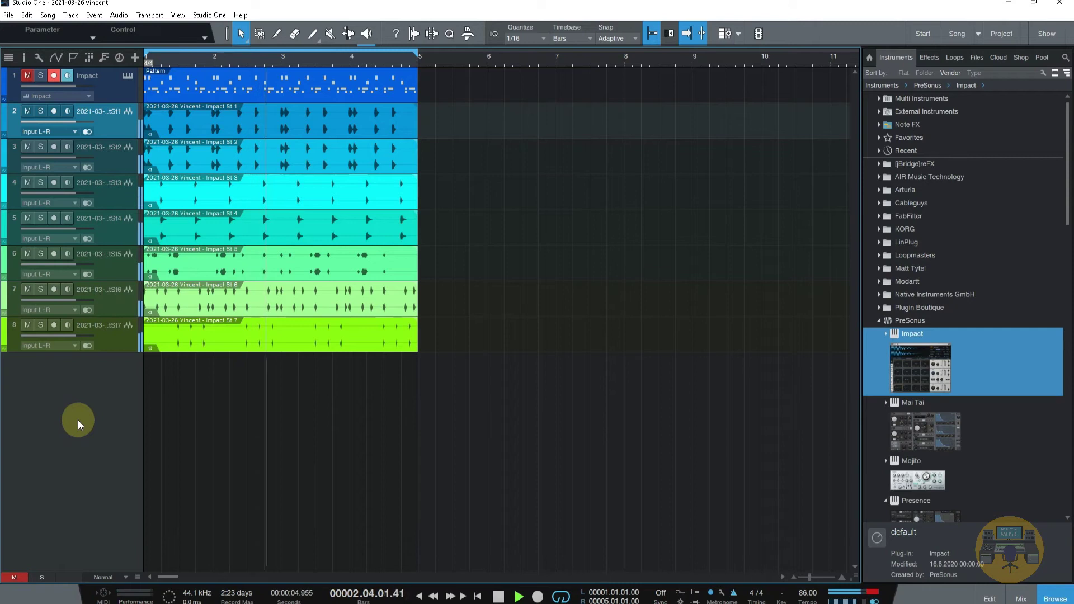
{"action": "left_click", "coordinate": [112, 307]}
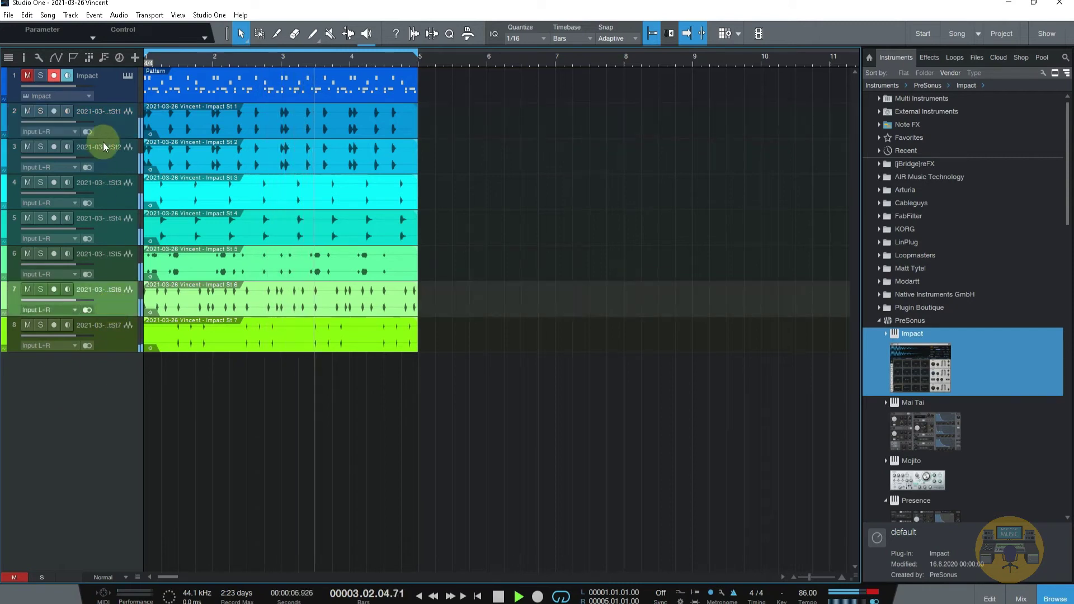
{"action": "left_click", "coordinate": [110, 156]}
{"action": "left_click", "coordinate": [113, 187]}
{"action": "left_click", "coordinate": [117, 227]}
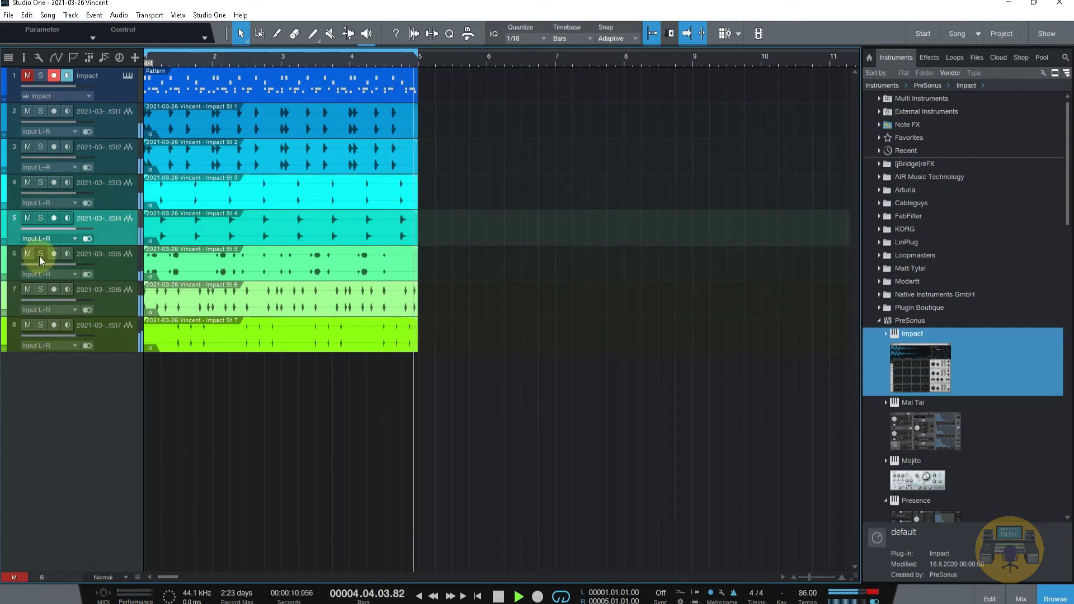
Expand the automation lanes of the St 5 and St 6 stem tracks and pan them to L51 and R59
{"action": "left_click", "coordinate": [4, 277]}
{"action": "left_click", "coordinate": [42, 334]}
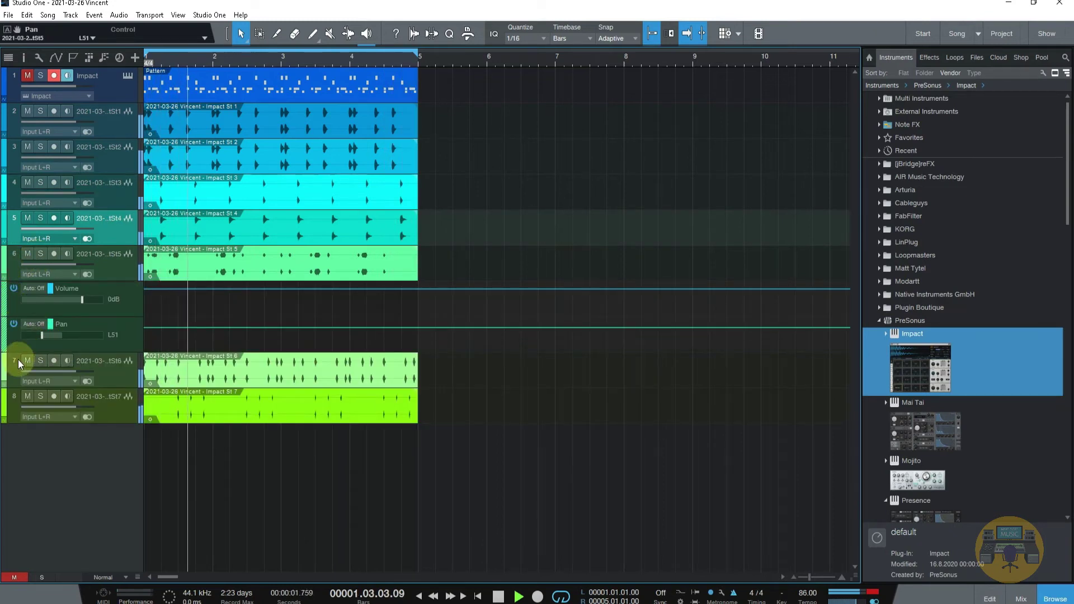
{"action": "left_click", "coordinate": [3, 383]}
{"action": "left_click", "coordinate": [85, 443]}
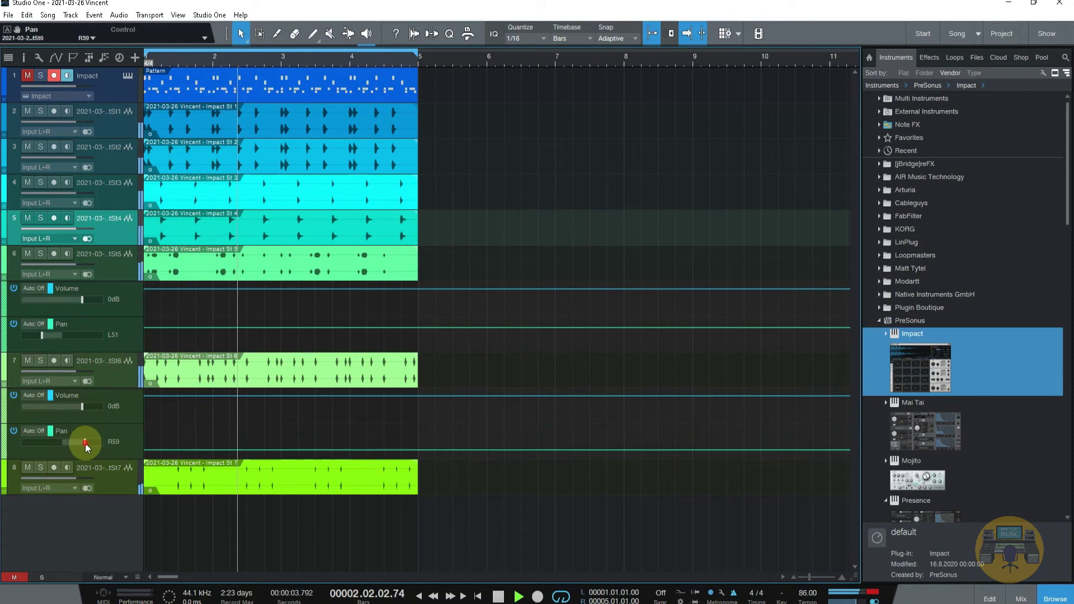
Pan the St 7 stem track fully left and collapse the automation lanes of the St 5, St 6 and St 7 tracks
{"action": "left_click", "coordinate": [4, 491]}
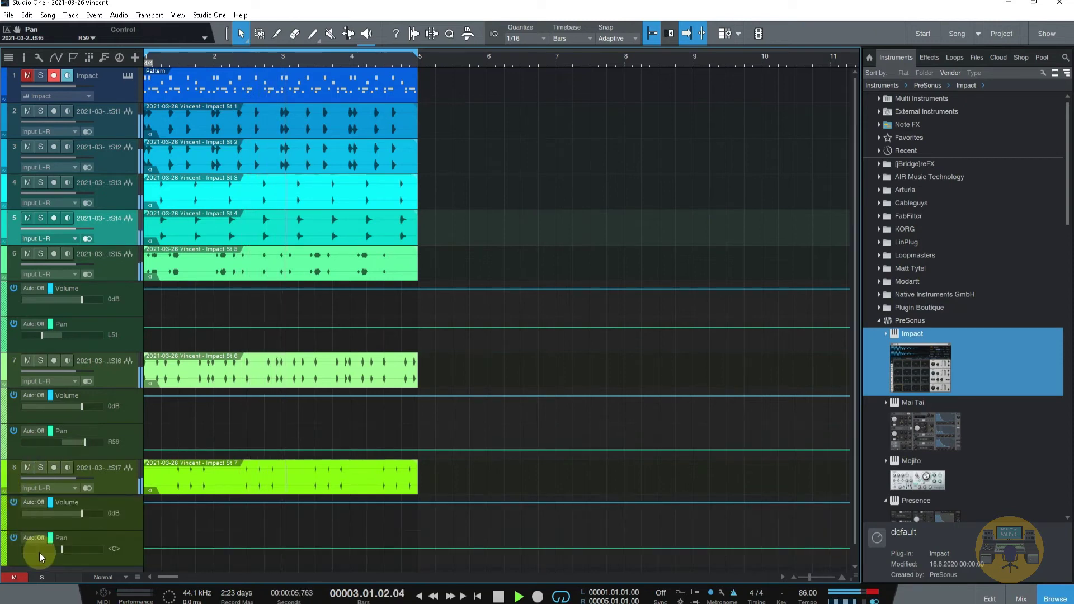
{"action": "left_click", "coordinate": [23, 550]}
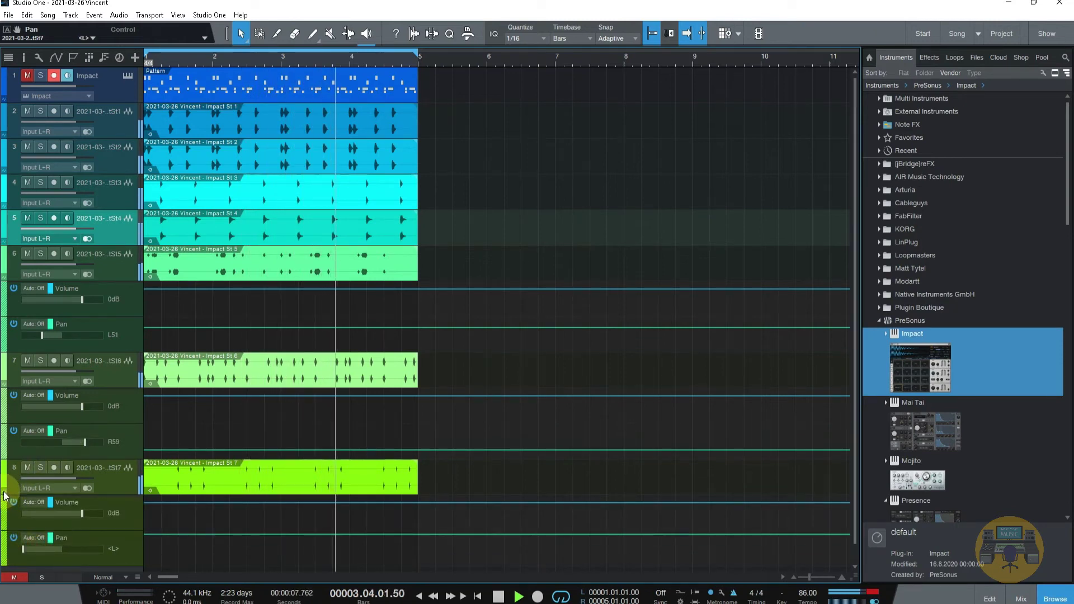
{"action": "left_click", "coordinate": [4, 488]}
{"action": "left_click", "coordinate": [4, 390]}
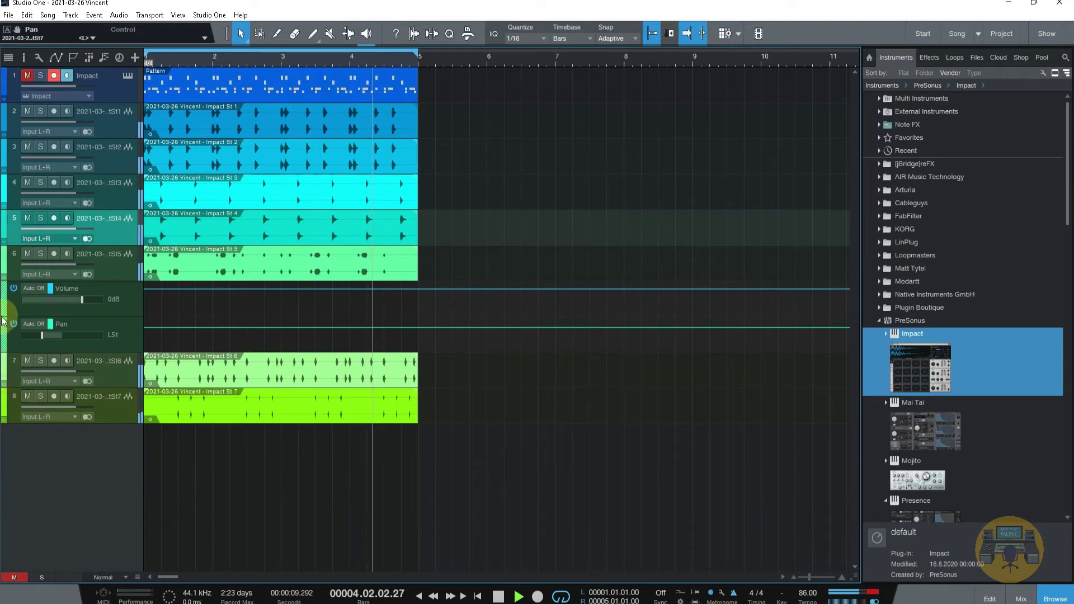
{"action": "left_click", "coordinate": [4, 280]}
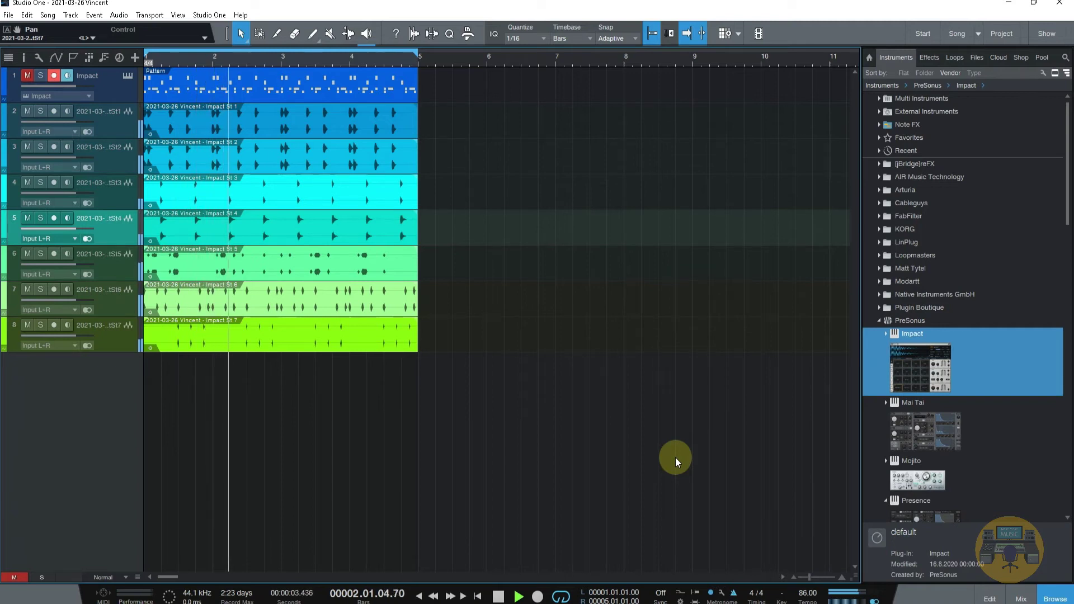
Stop playback and remove all eight tracks, from the Impact pattern track through the St 7 stem, from the song
{"action": "key", "text": "space"}
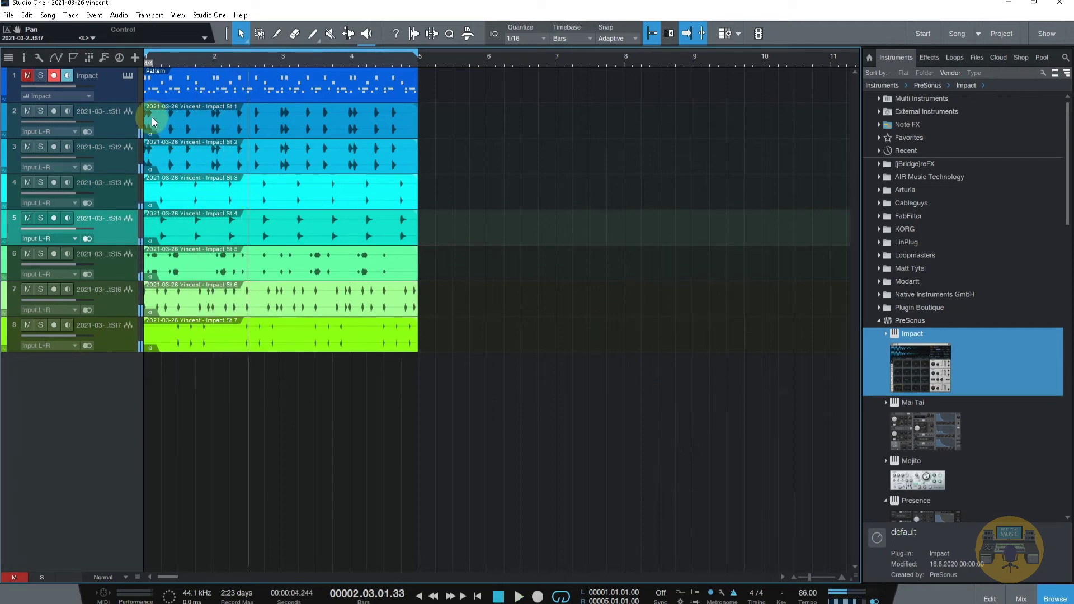
{"action": "left_click", "coordinate": [127, 90]}
{"action": "left_click", "coordinate": [126, 338], "text": "shift"}
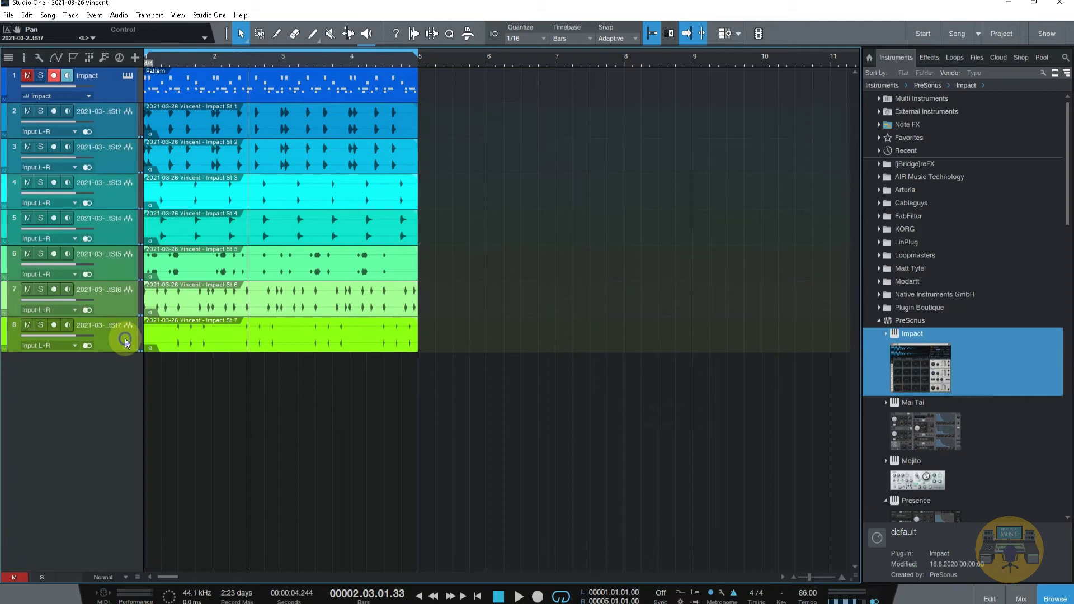
{"action": "right_click", "coordinate": [126, 338]}
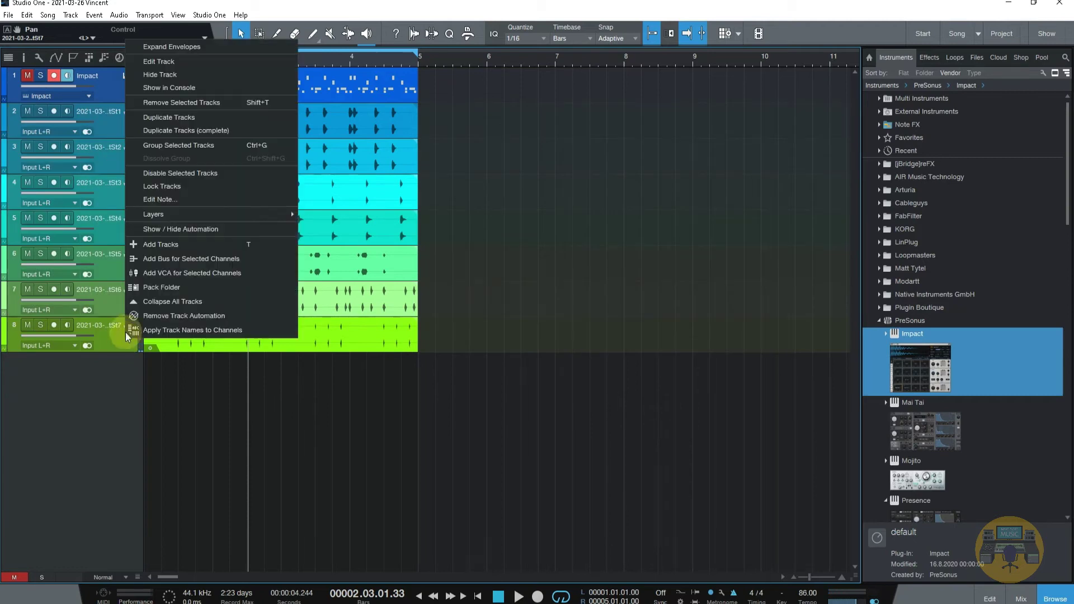
{"action": "left_click", "coordinate": [169, 103]}
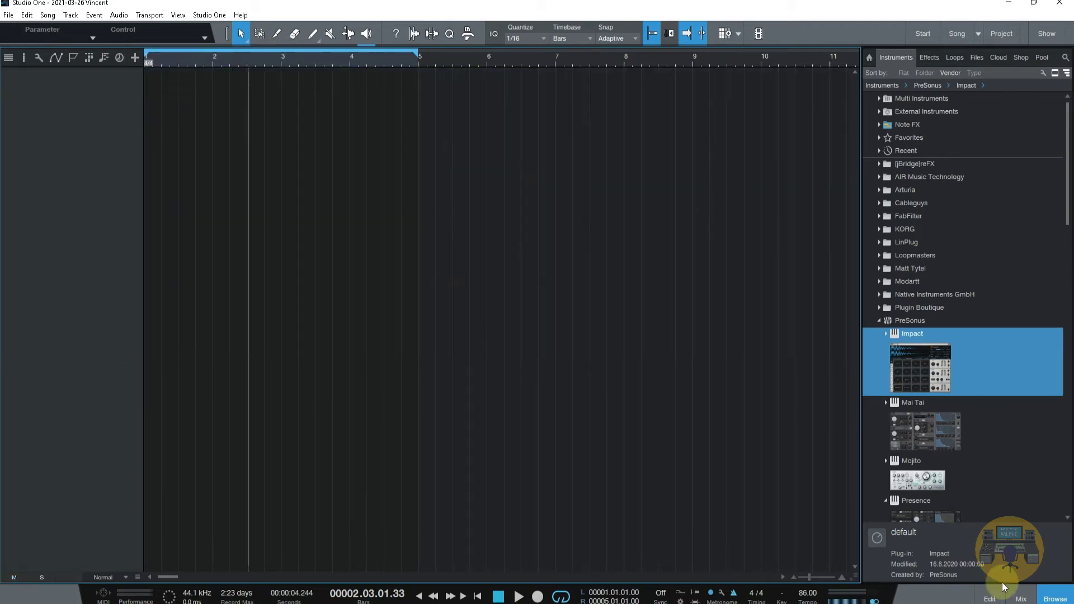
Show the mixing console and remove the leftover Impact instrument with its seven output channels
{"action": "left_click", "coordinate": [1021, 598]}
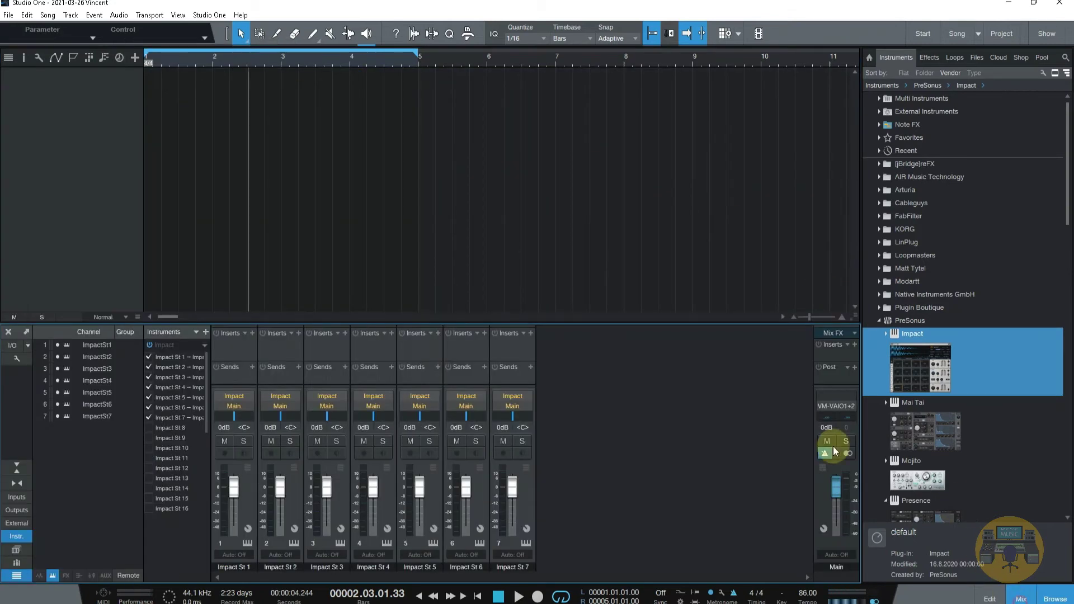
{"action": "left_click", "coordinate": [203, 347]}
{"action": "left_click", "coordinate": [224, 470]}
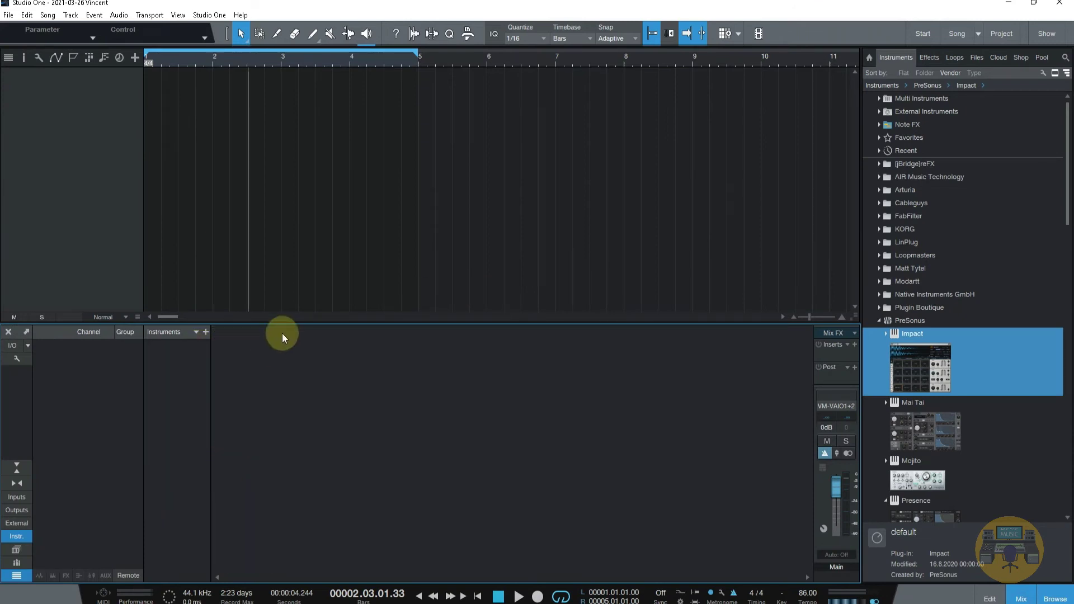
Add a Presence instrument track and load the EP Rhodes clean preset from E-Pianos and Organs
{"action": "left_click_drag", "start_coordinate": [920, 501], "coordinate": [497, 129]}
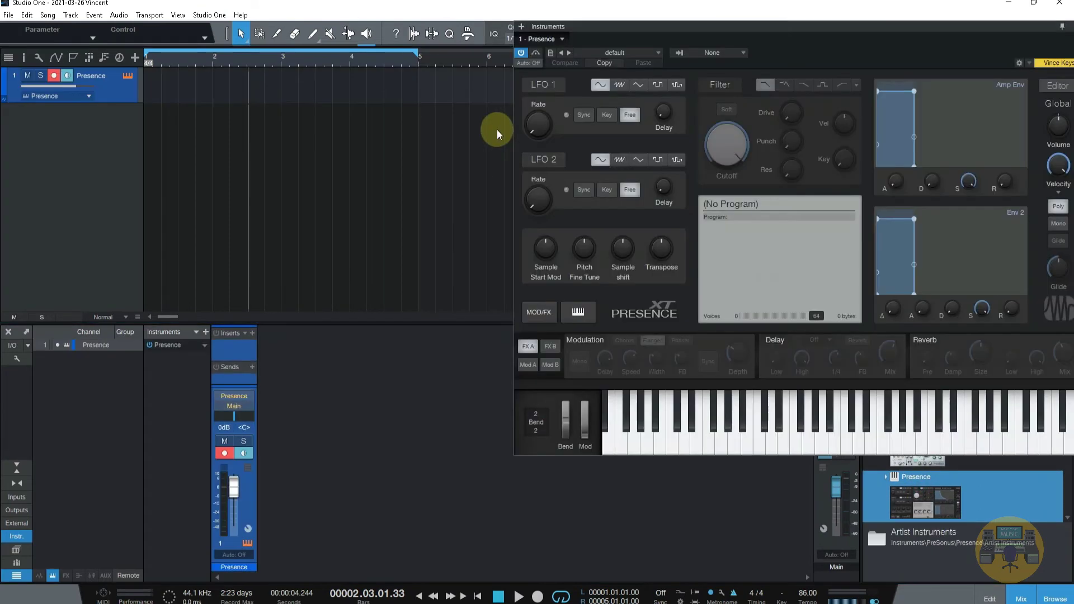
{"action": "left_click_drag", "start_coordinate": [672, 19], "coordinate": [454, 23]}
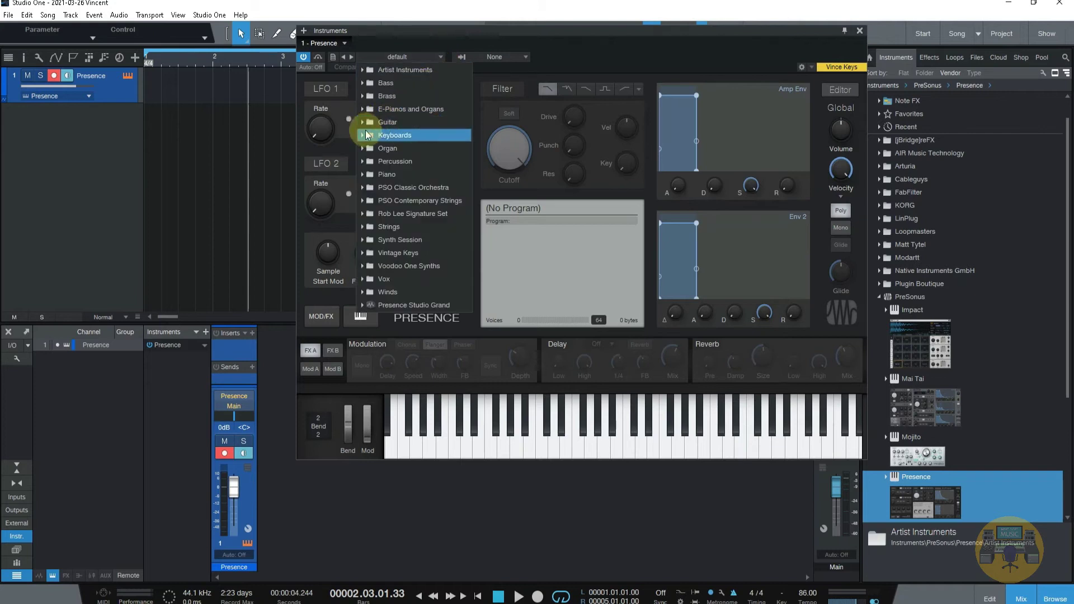
{"action": "left_click", "coordinate": [362, 96]}
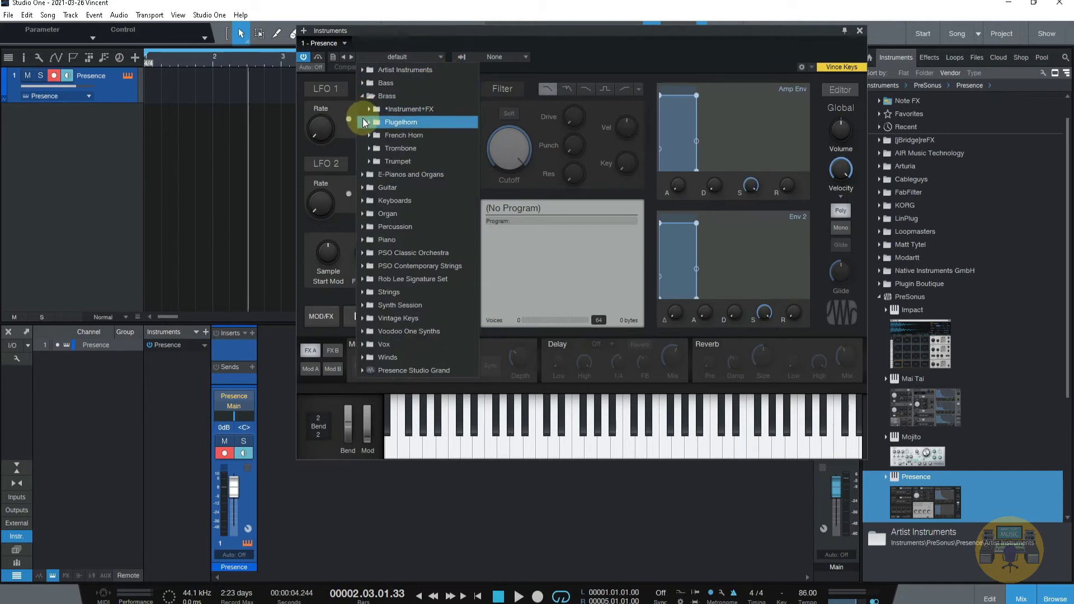
{"action": "left_click", "coordinate": [363, 96]}
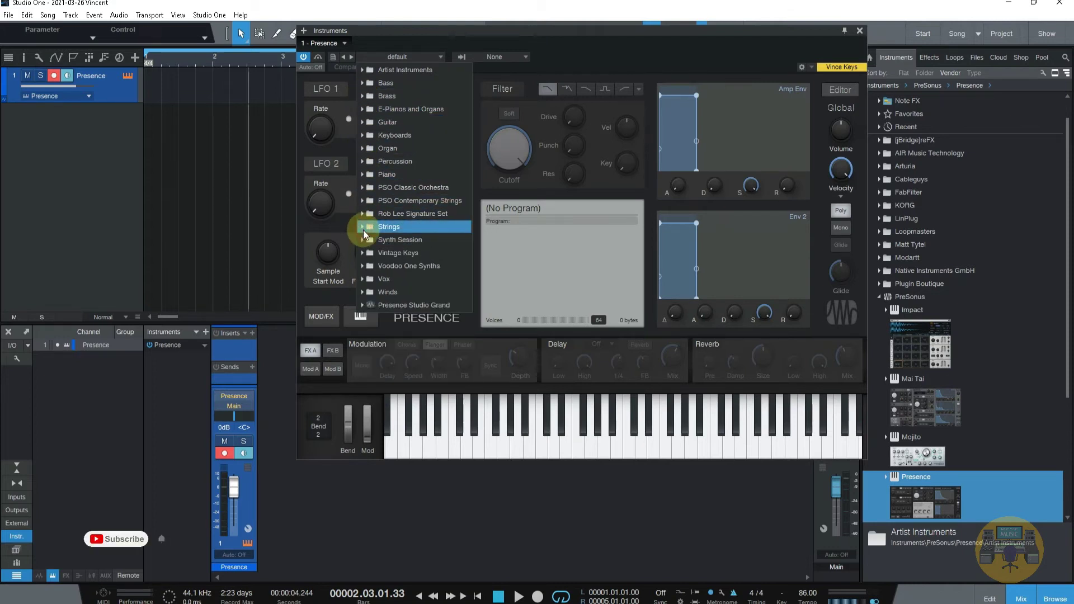
{"action": "left_click", "coordinate": [362, 110]}
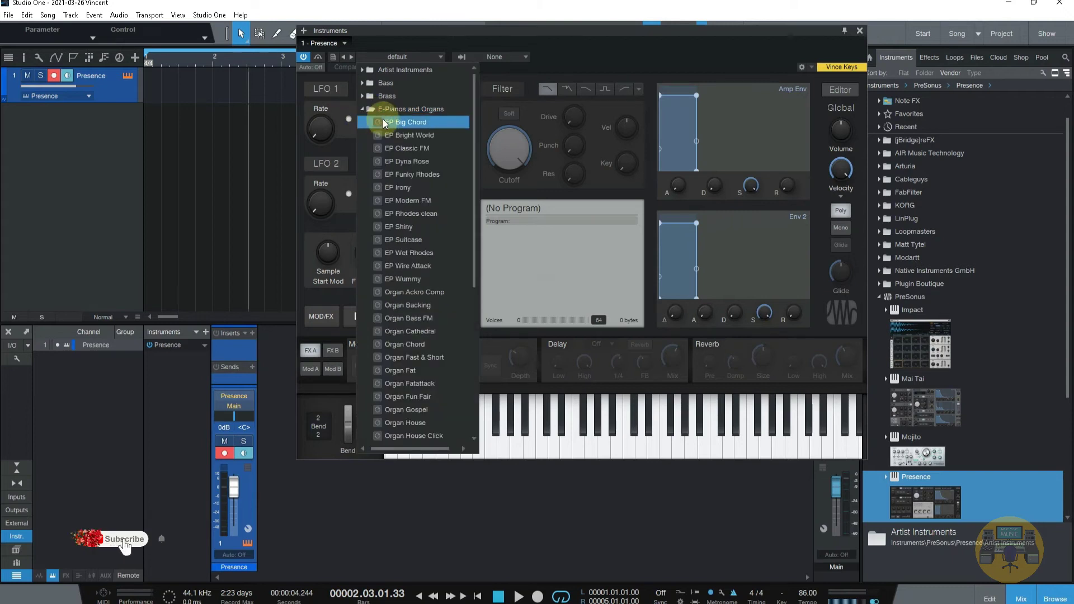
{"action": "left_click", "coordinate": [386, 121]}
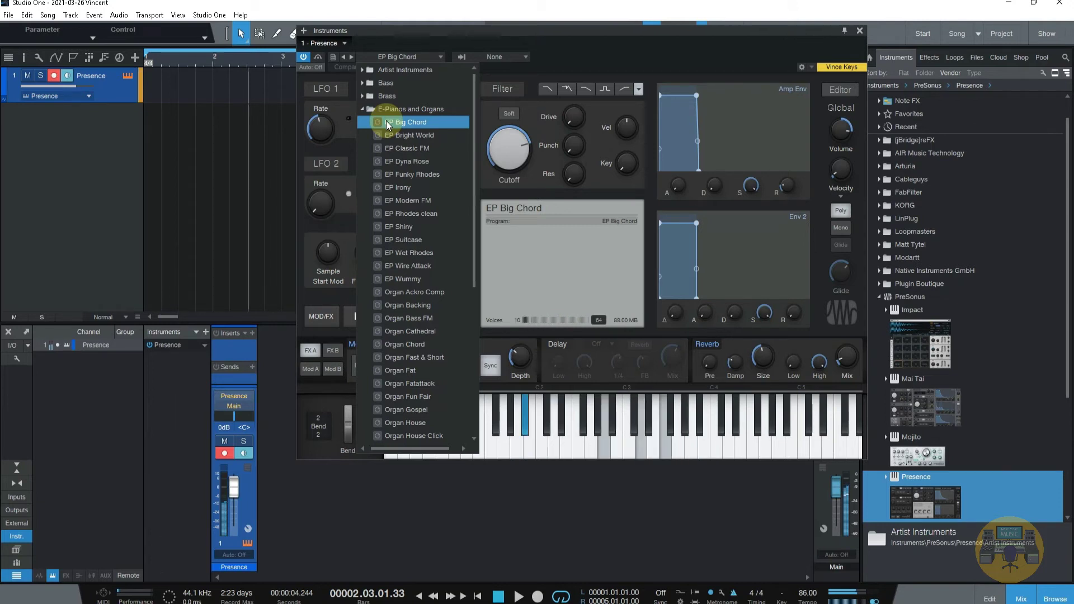
{"action": "left_click", "coordinate": [406, 213]}
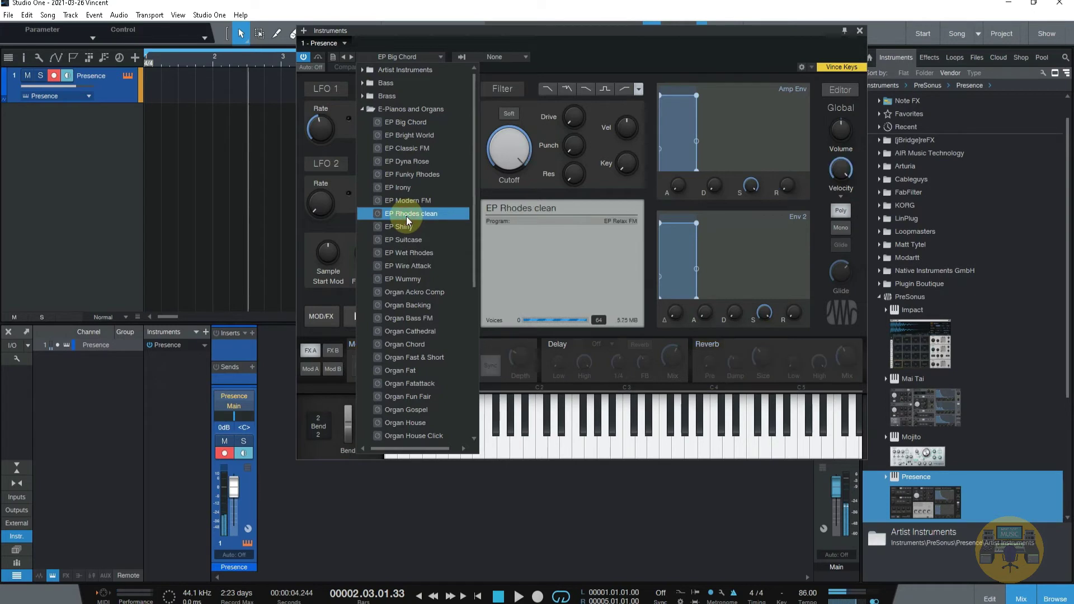
Insert the PreSonus Limiter on the Main output channel and close the plug-in and Presence windows
{"action": "left_click", "coordinate": [623, 33]}
{"action": "left_click_drag", "start_coordinate": [574, 35], "coordinate": [429, 54]}
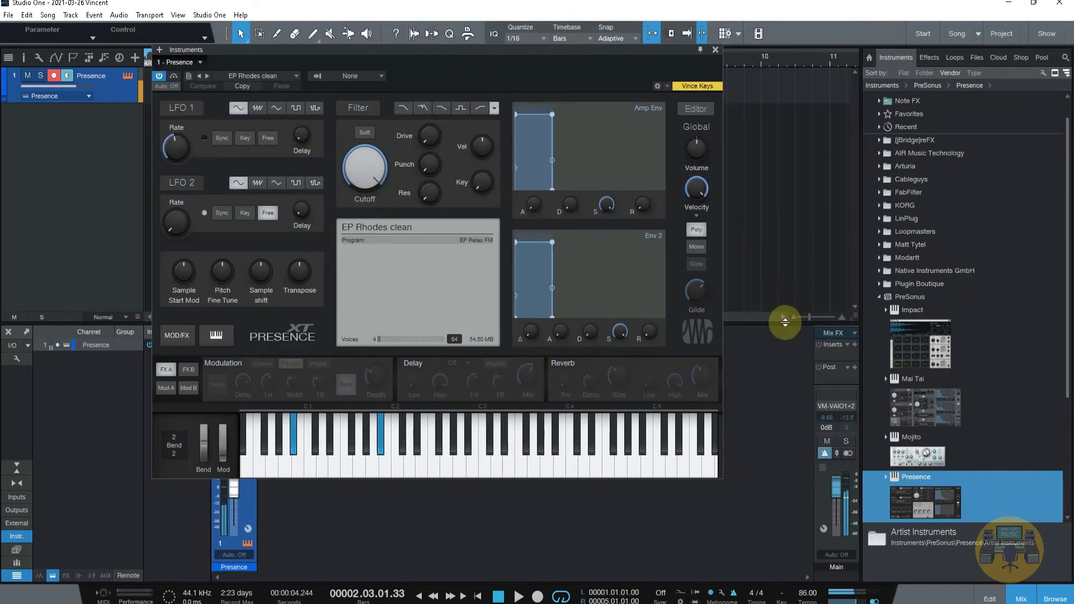
{"action": "left_click", "coordinate": [855, 344]}
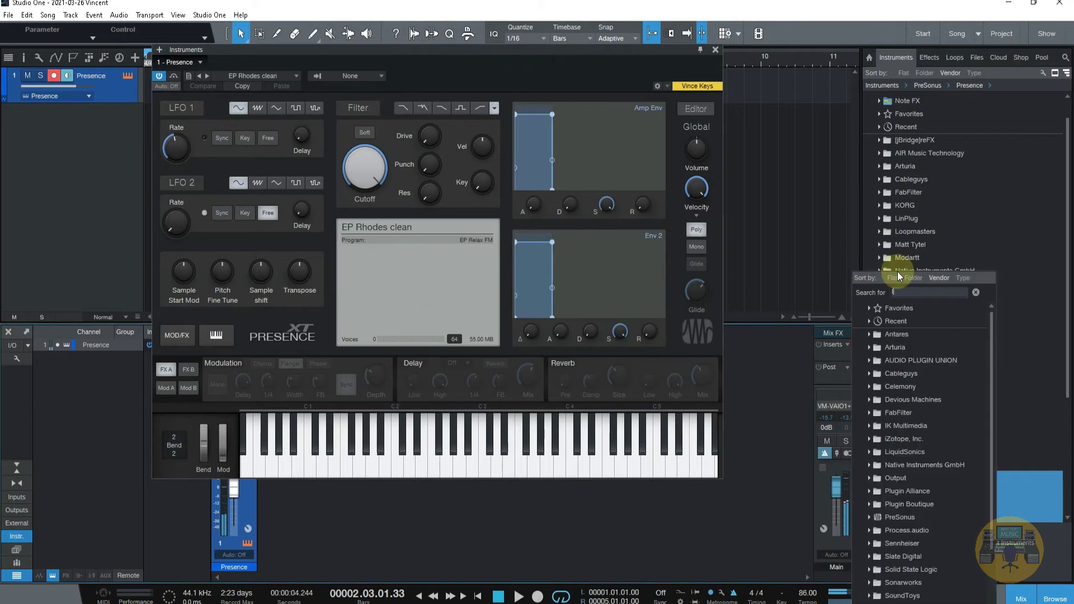
{"action": "type", "text": "limiter"}
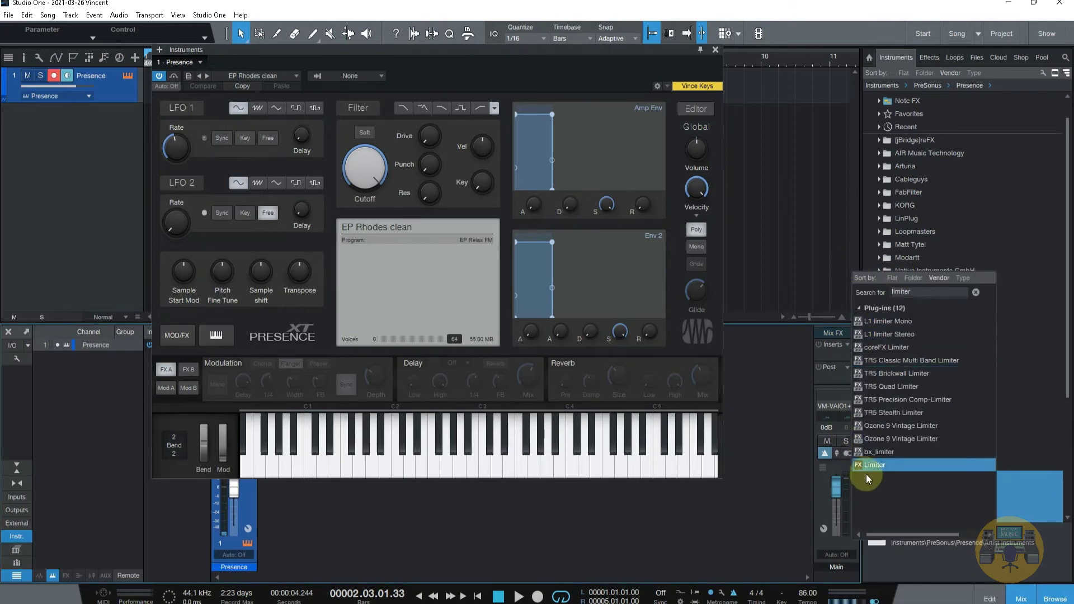
{"action": "left_click", "coordinate": [872, 463]}
{"action": "left_click", "coordinate": [575, 210]}
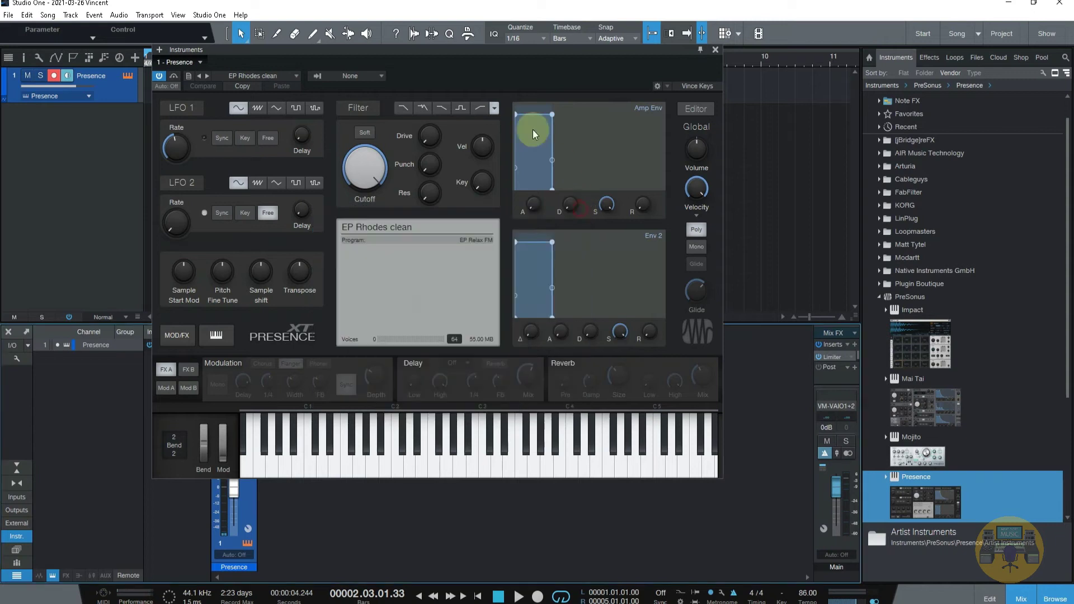
{"action": "left_click_drag", "start_coordinate": [451, 51], "coordinate": [616, 35]}
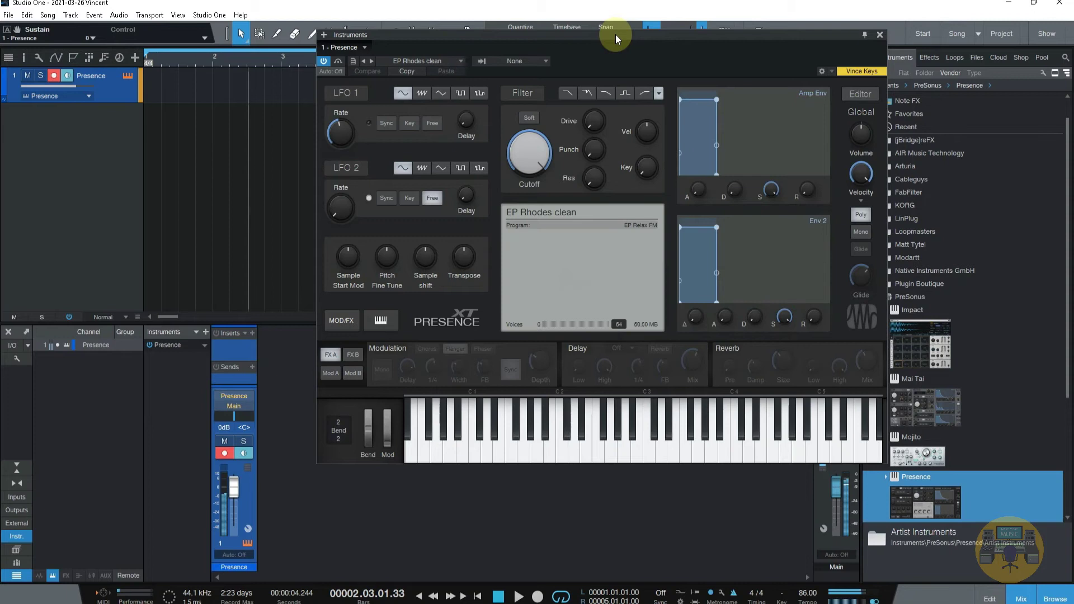
{"action": "left_click", "coordinate": [882, 32]}
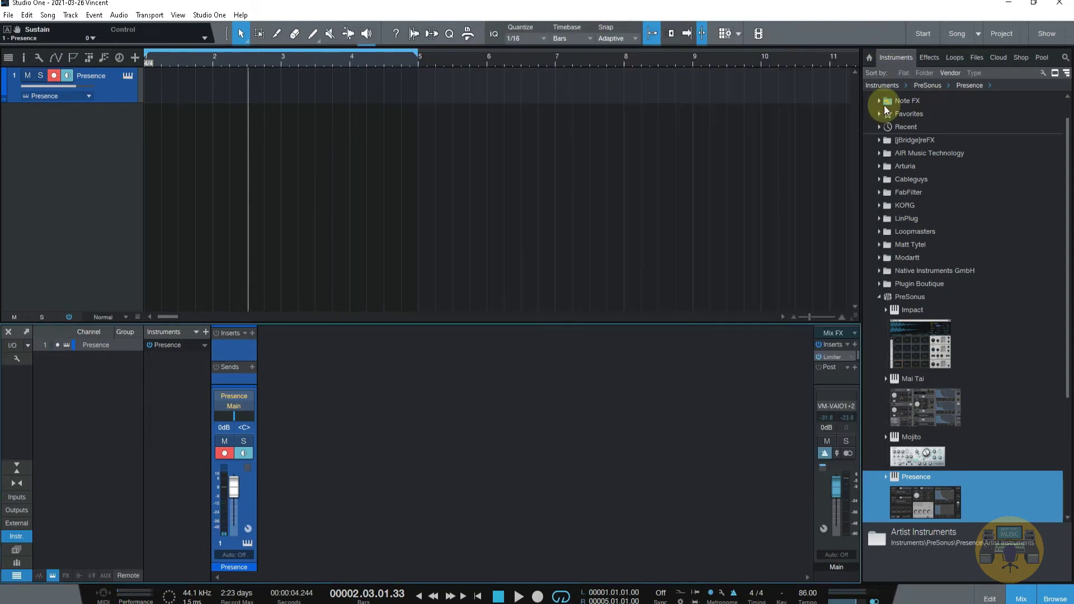
Combine the 10 Celli Legato preset from Presence's Artist Instruments Strings folder with the Presence track's instrument
{"action": "scroll", "coordinate": [917, 390], "scroll_direction": "down", "scroll_amount": 5}
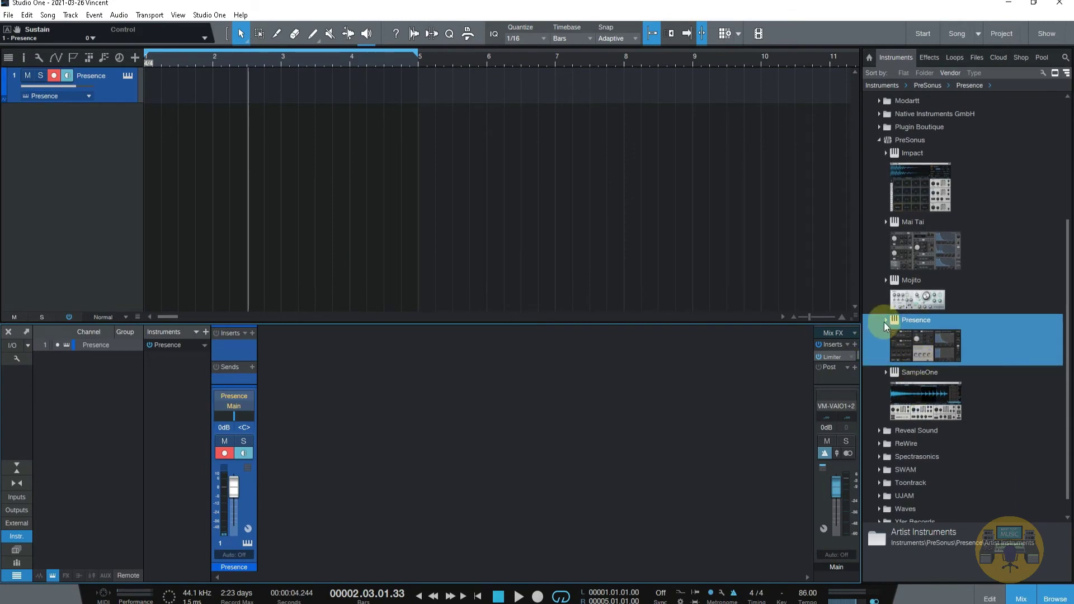
{"action": "left_click", "coordinate": [885, 320]}
{"action": "scroll", "coordinate": [910, 371], "scroll_direction": "down", "scroll_amount": 2}
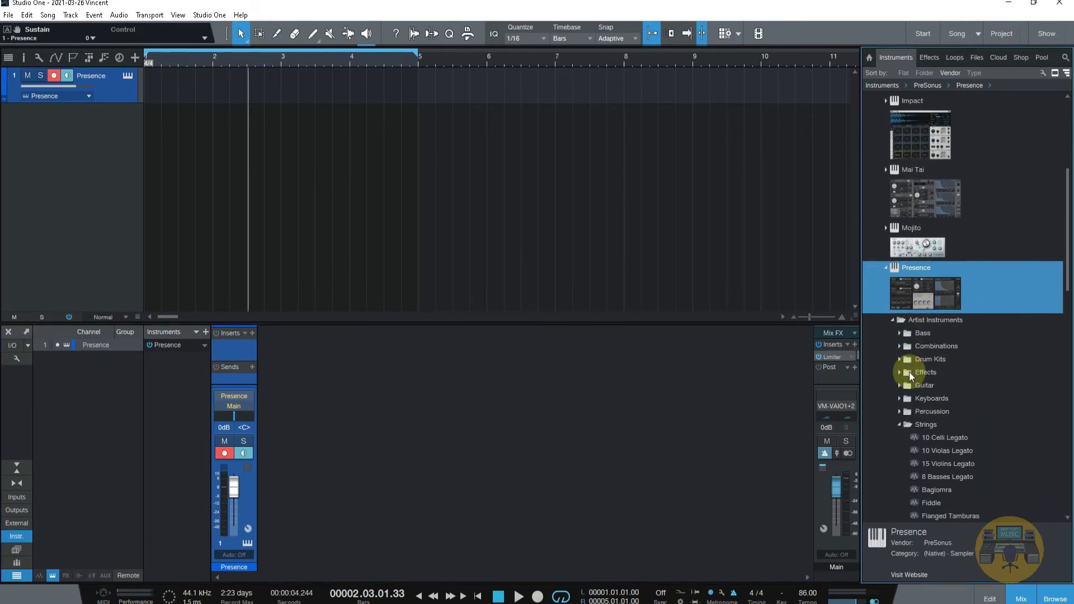
{"action": "scroll", "coordinate": [908, 370], "scroll_direction": "down", "scroll_amount": 1}
{"action": "left_click", "coordinate": [899, 345]}
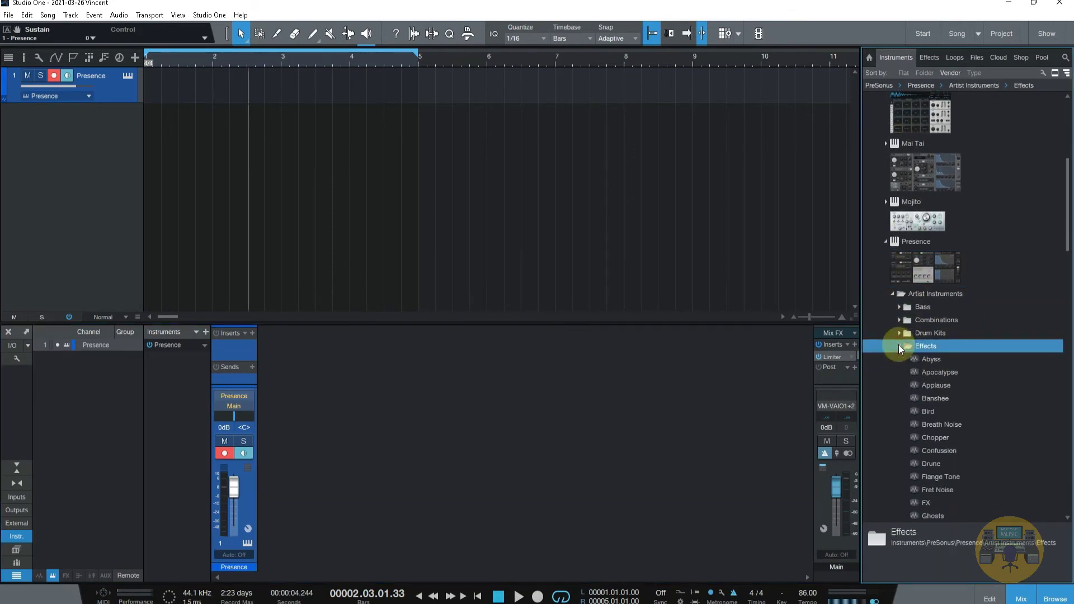
{"action": "scroll", "coordinate": [899, 345], "scroll_direction": "down", "scroll_amount": 1}
{"action": "scroll", "coordinate": [899, 346], "scroll_direction": "down", "scroll_amount": 3}
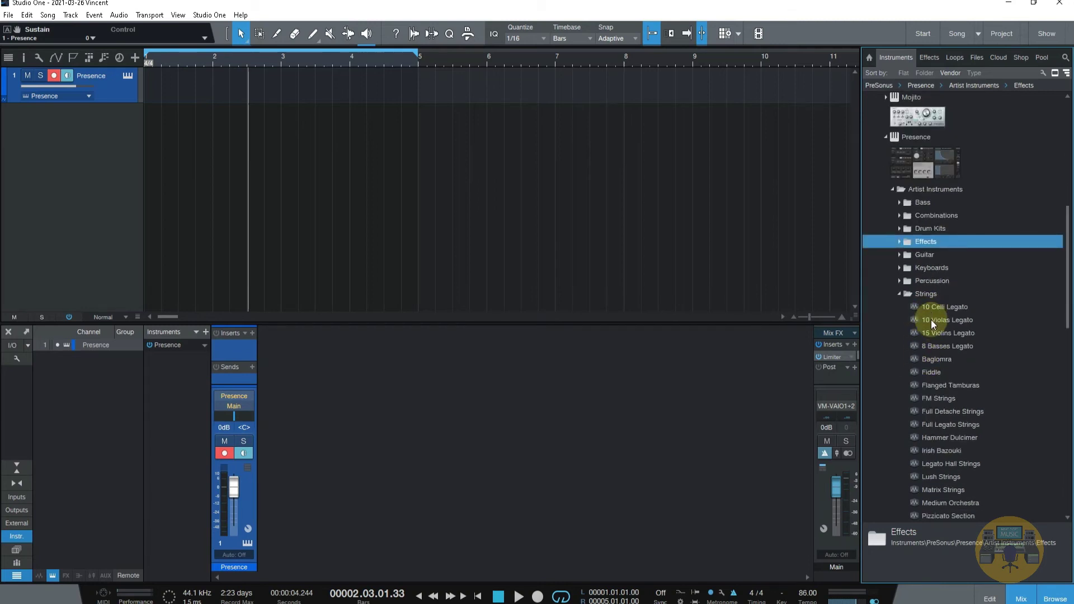
{"action": "left_click", "coordinate": [925, 305]}
{"action": "left_click_drag", "start_coordinate": [925, 304], "coordinate": [481, 149]}
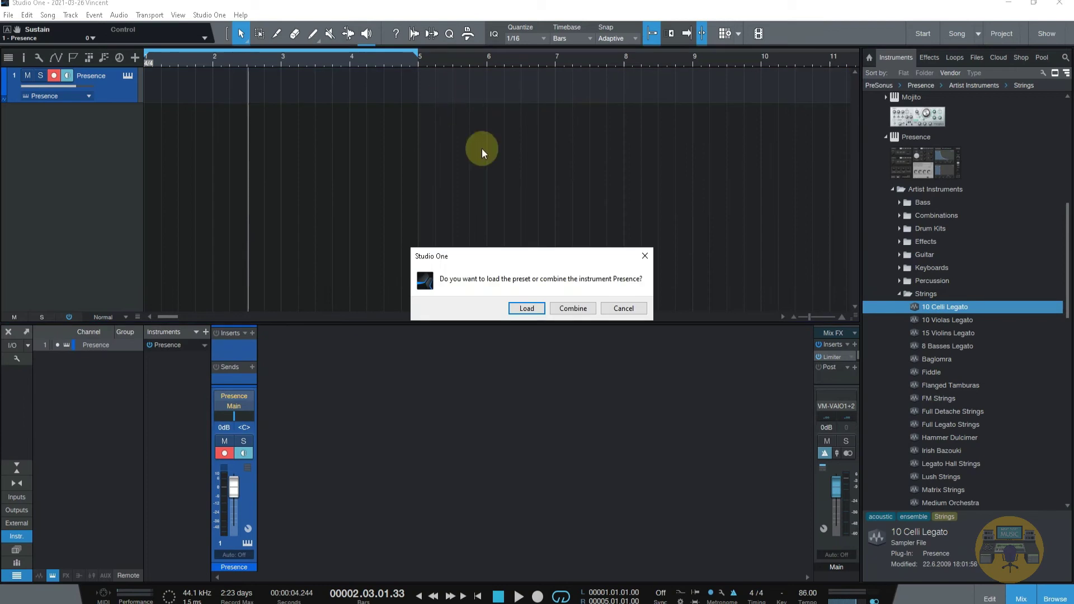
{"action": "left_click", "coordinate": [586, 308]}
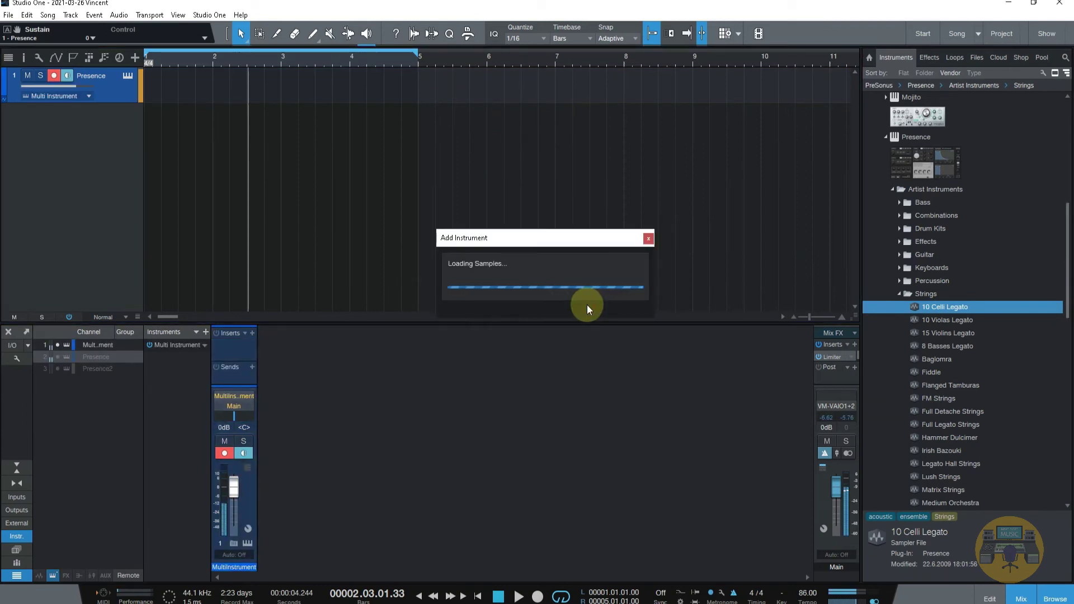
Lower the master volume of the 10 Celli Legato layer in the Multi Instrument and close the editors
{"action": "left_click", "coordinate": [548, 151]}
{"action": "double_click", "coordinate": [549, 150]}
{"action": "left_click_drag", "start_coordinate": [796, 179], "coordinate": [800, 219]}
{"action": "left_click", "coordinate": [813, 100]}
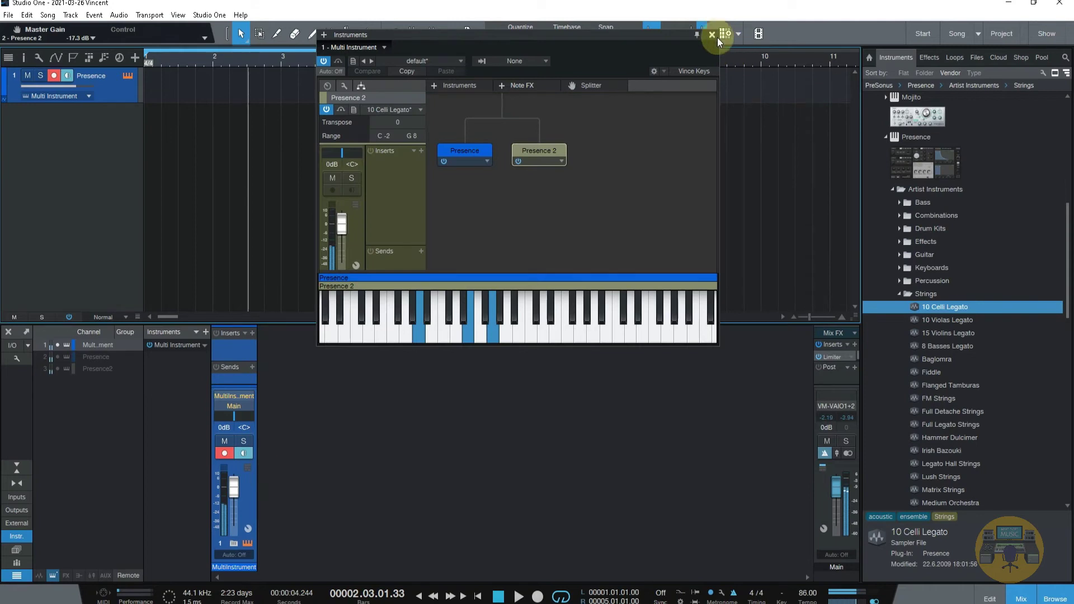
{"action": "left_click", "coordinate": [712, 34]}
Record a four-bar part from the song start on the Presence track and play it back
{"action": "left_click", "coordinate": [538, 596]}
{"action": "left_click", "coordinate": [477, 596]}
{"action": "left_click", "coordinate": [542, 600]}
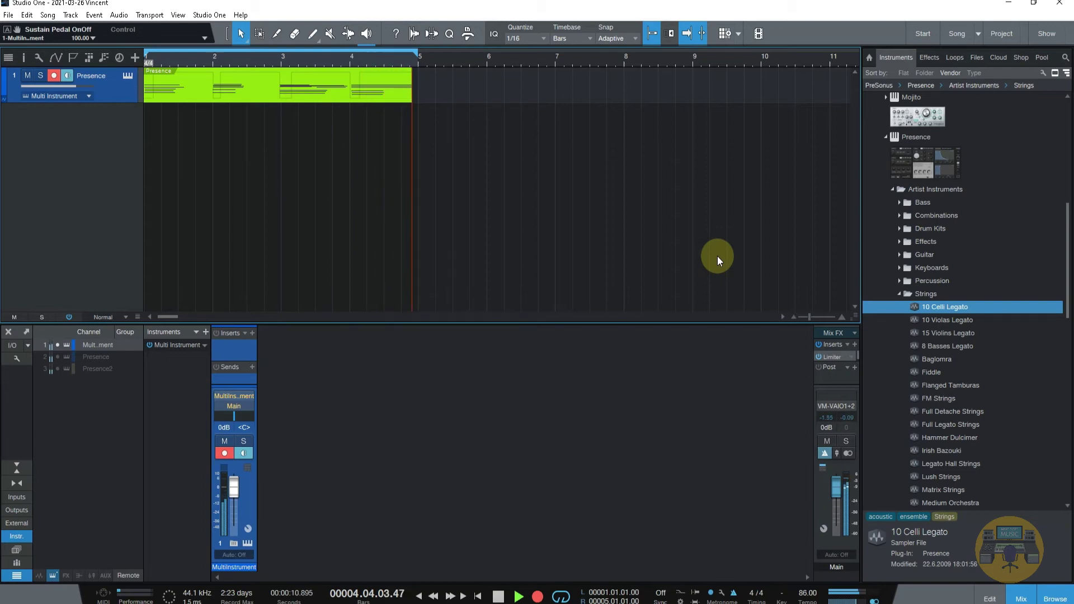
{"action": "key", "text": "space"}
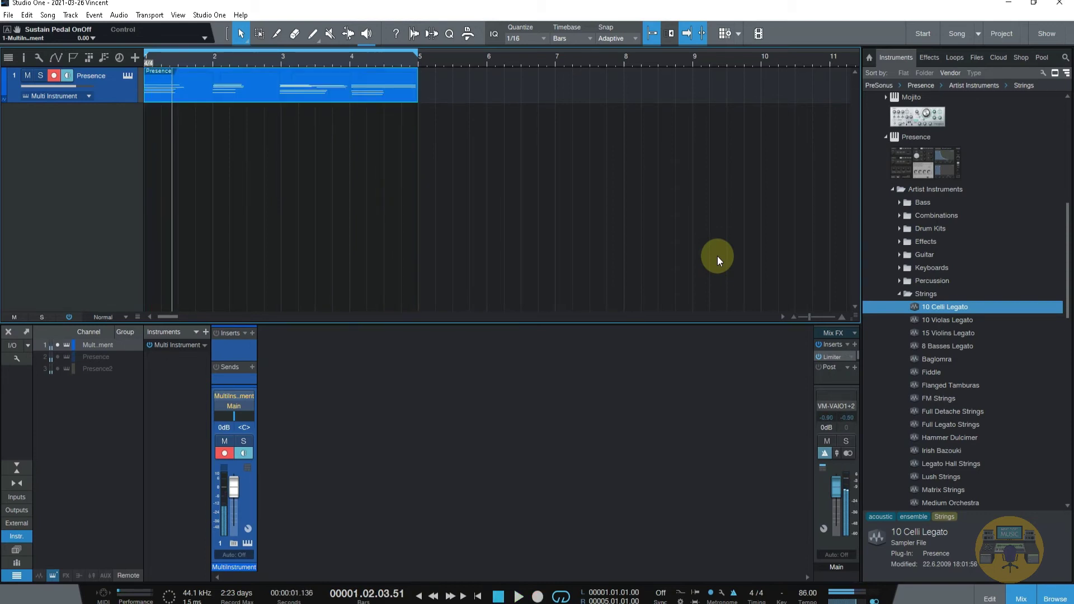
{"action": "key", "text": "space"}
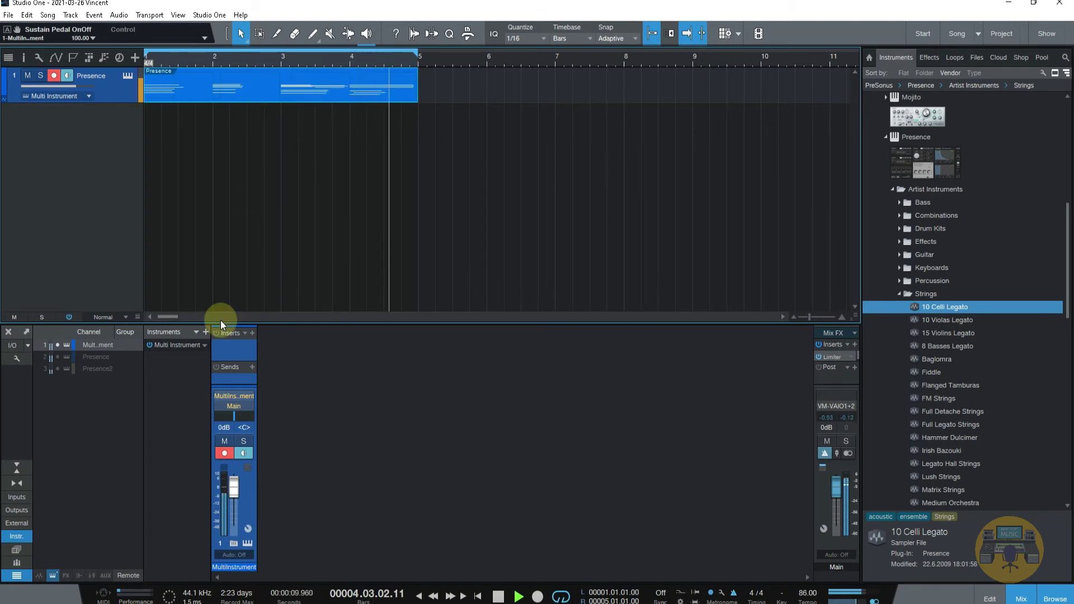
{"action": "key", "text": "space"}
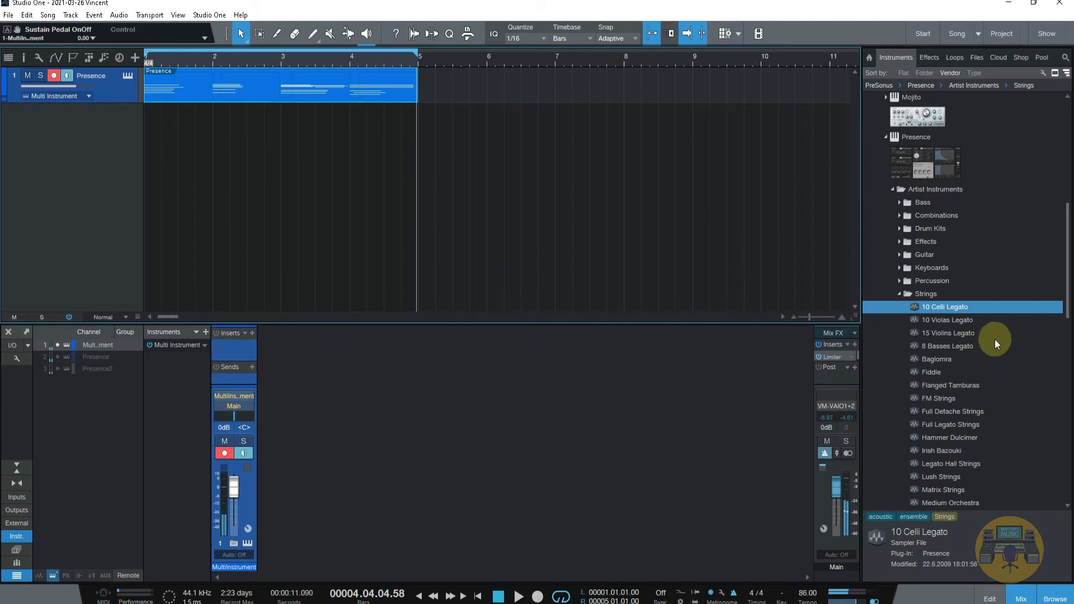
Combine the CP Seventy preset from Presence's Artist Instruments Keyboards folder with the Presence track's Multi Instrument
{"action": "left_click", "coordinate": [897, 295]}
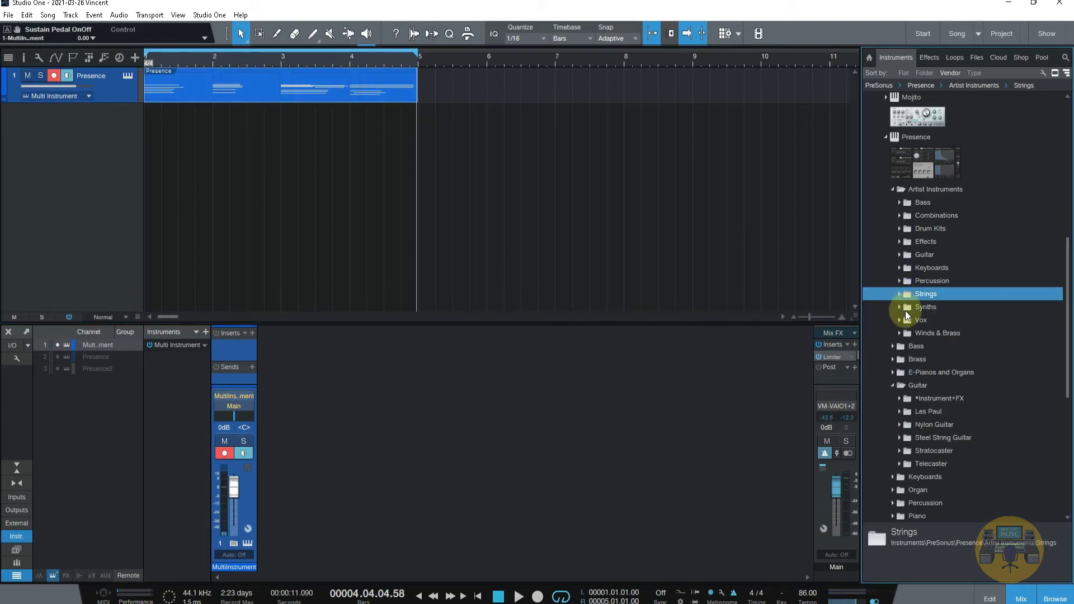
{"action": "scroll", "coordinate": [905, 313], "scroll_direction": "down", "scroll_amount": 2}
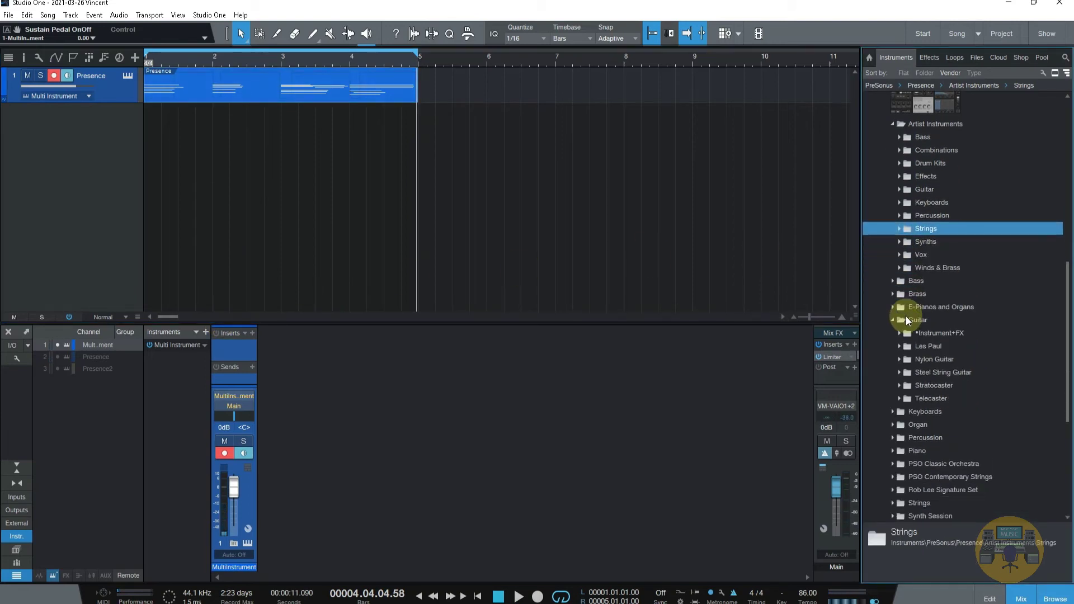
{"action": "left_click", "coordinate": [898, 371]}
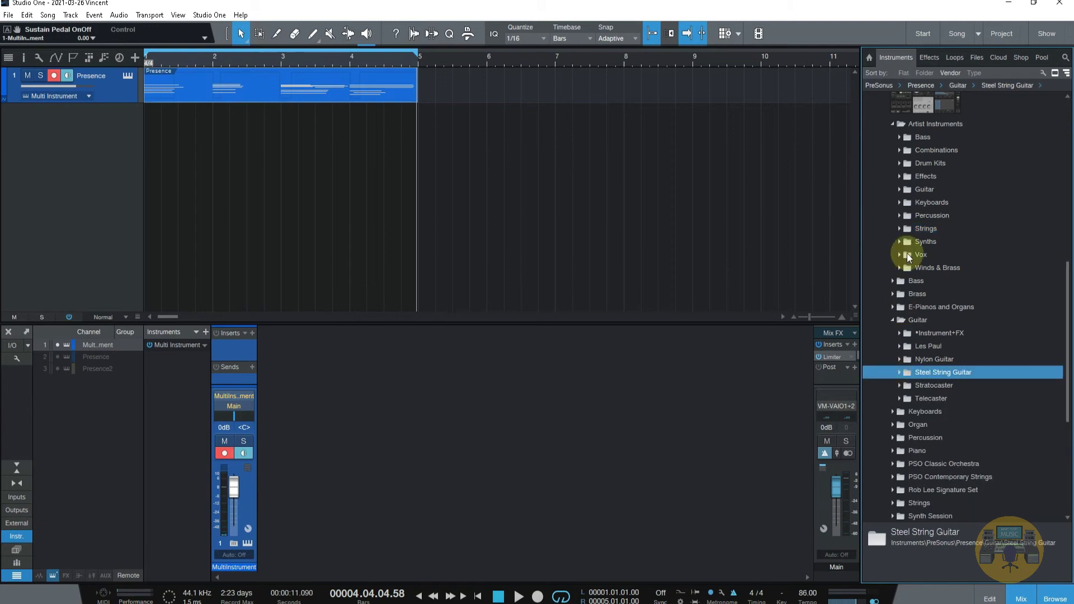
{"action": "left_click", "coordinate": [899, 202]}
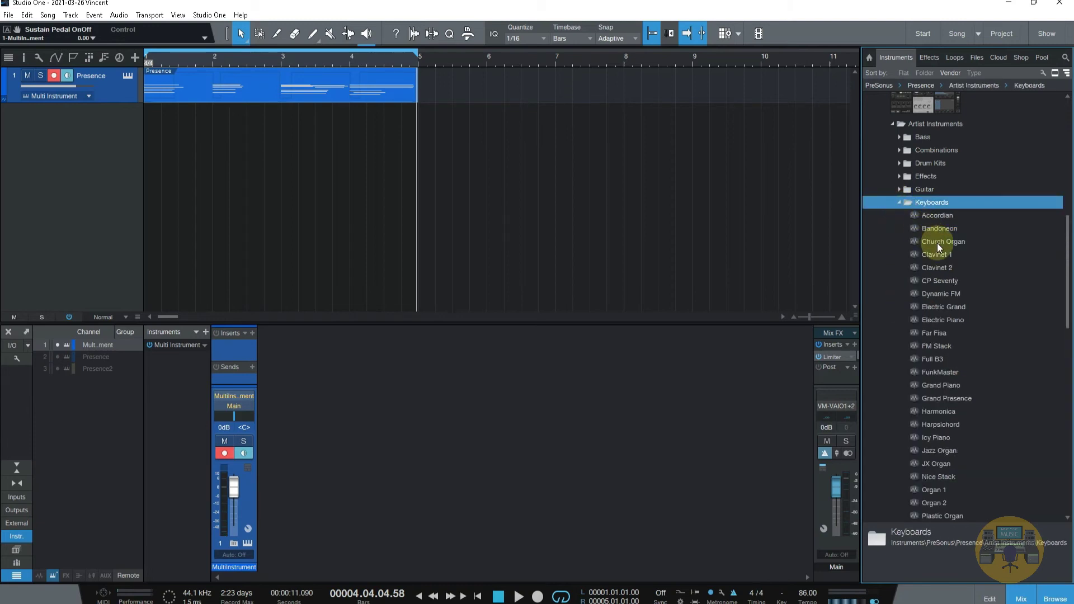
{"action": "left_click_drag", "start_coordinate": [935, 279], "coordinate": [520, 84]}
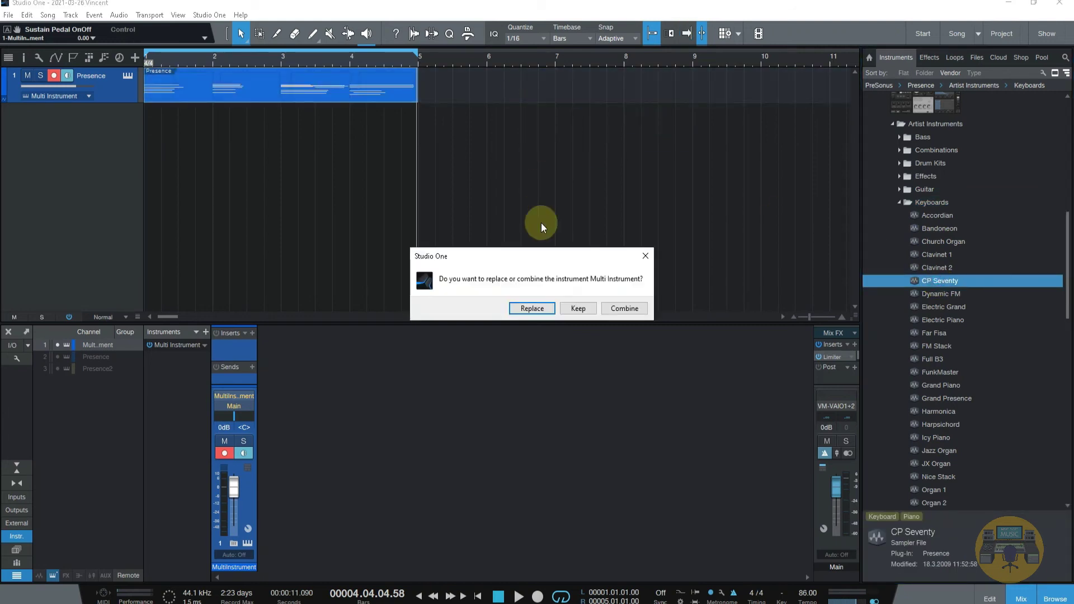
{"action": "left_click", "coordinate": [625, 308]}
Lower the CP Seventy layer's master volume to about -19.4 dB, start looped playback and close the instrument editors
{"action": "double_click", "coordinate": [621, 151]}
{"action": "left_click_drag", "start_coordinate": [795, 193], "coordinate": [791, 225]}
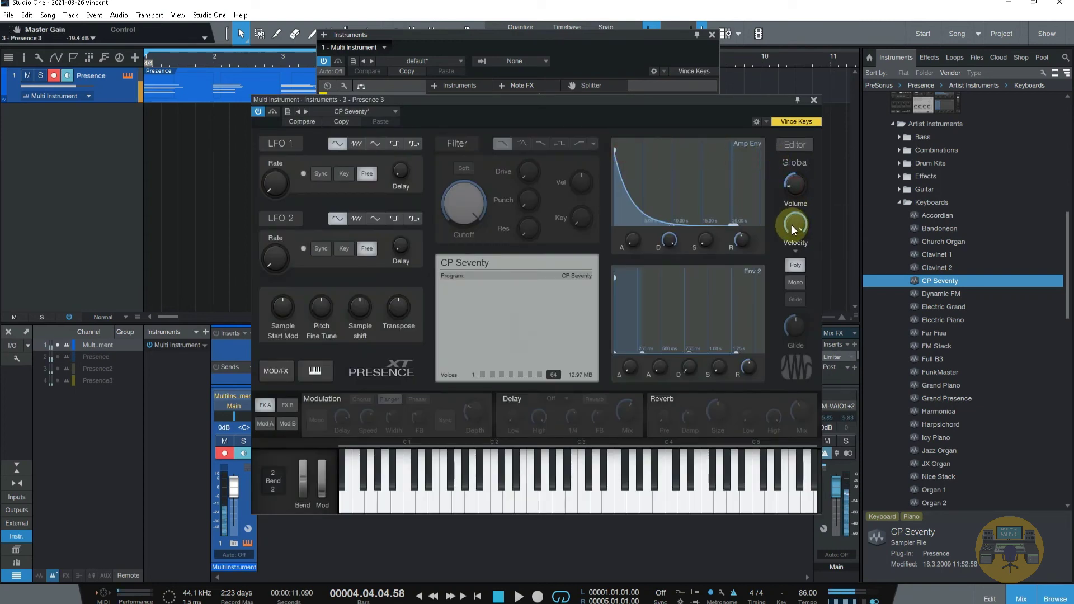
{"action": "key", "text": "space"}
{"action": "left_click", "coordinate": [814, 99]}
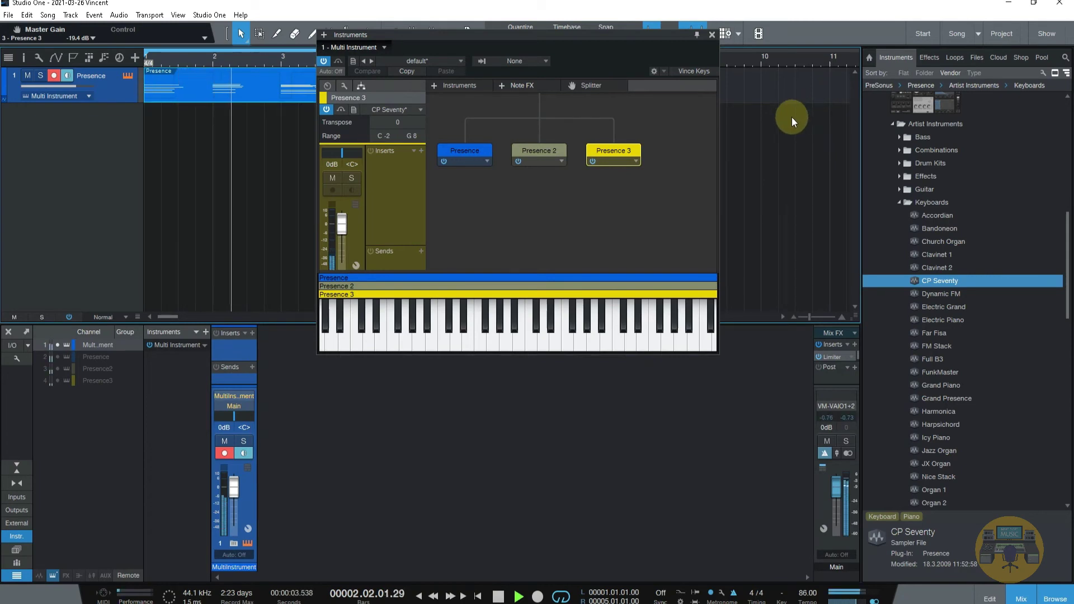
{"action": "left_click", "coordinate": [712, 34]}
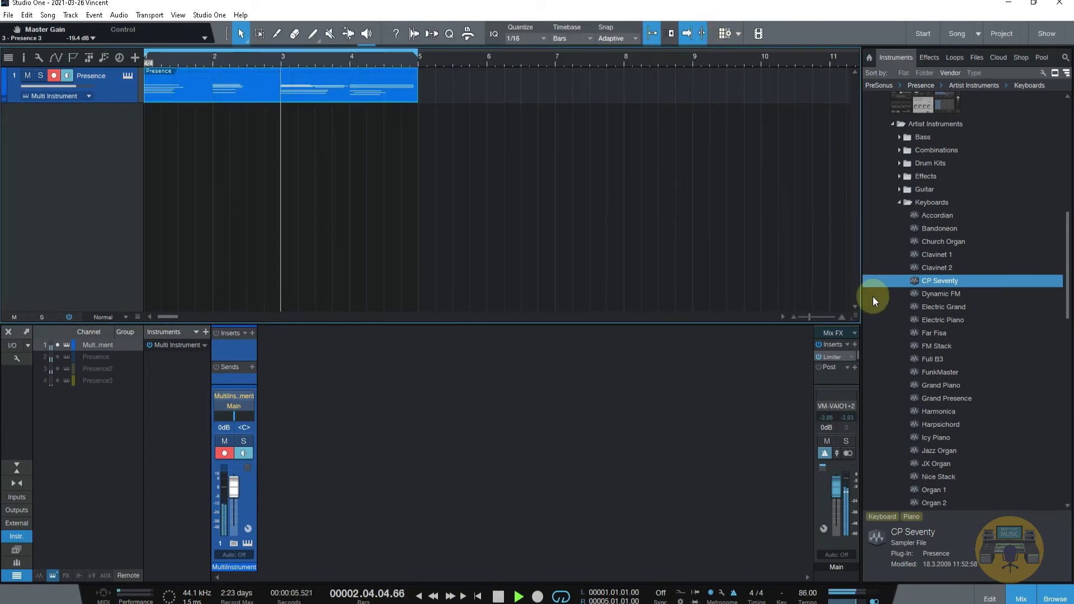
Combine the Harmonica preset from the same Keyboards folder with the Presence track's Multi Instrument
{"action": "scroll", "coordinate": [987, 354], "scroll_direction": "down", "scroll_amount": 2}
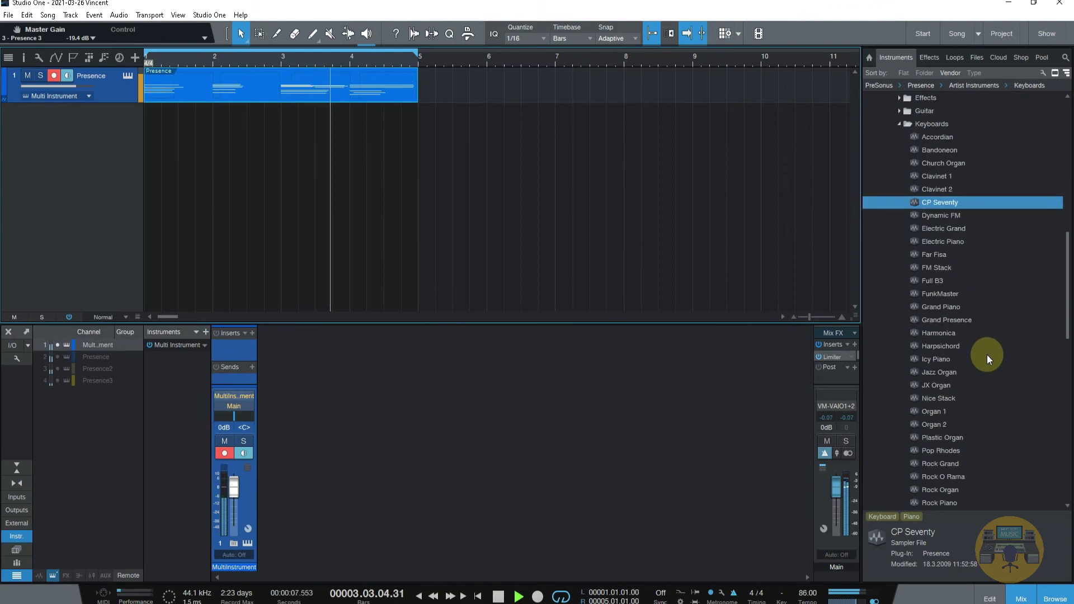
{"action": "scroll", "coordinate": [987, 354], "scroll_direction": "down", "scroll_amount": 1}
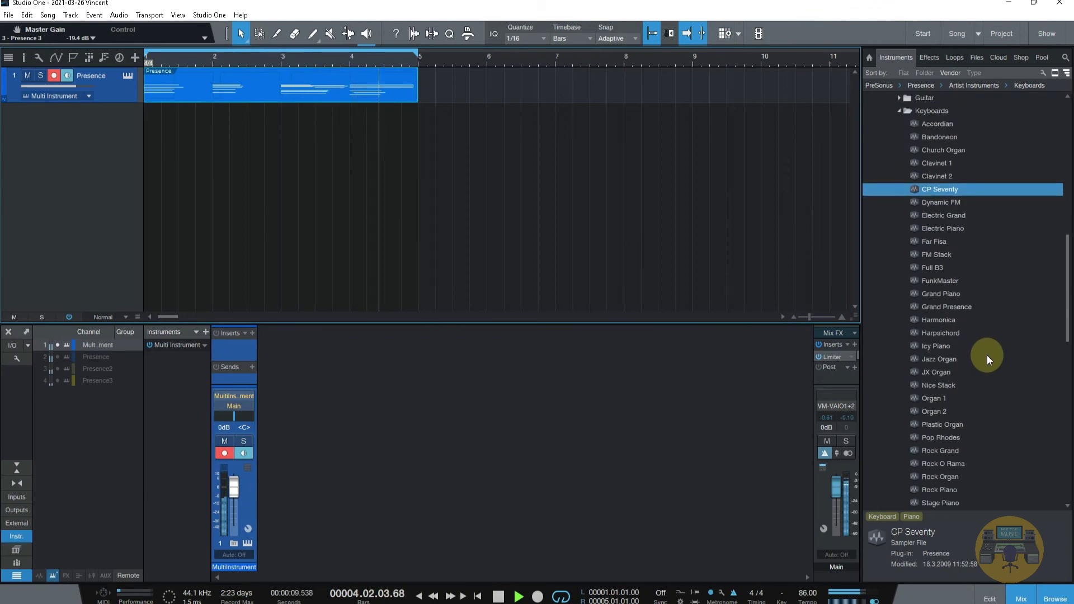
{"action": "scroll", "coordinate": [986, 355], "scroll_direction": "down", "scroll_amount": 1}
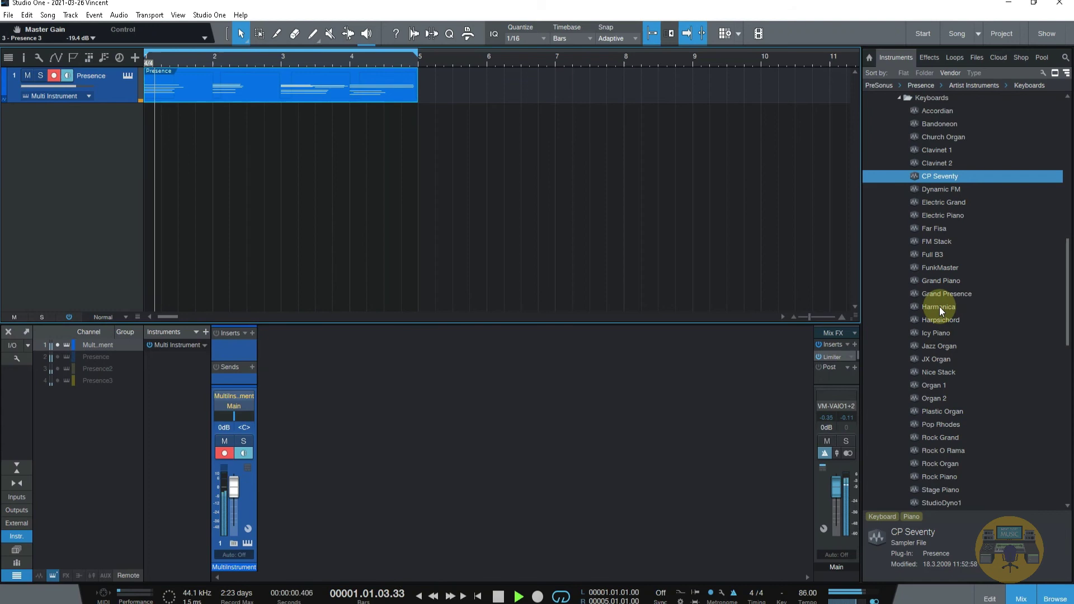
{"action": "left_click_drag", "start_coordinate": [939, 306], "coordinate": [589, 88]}
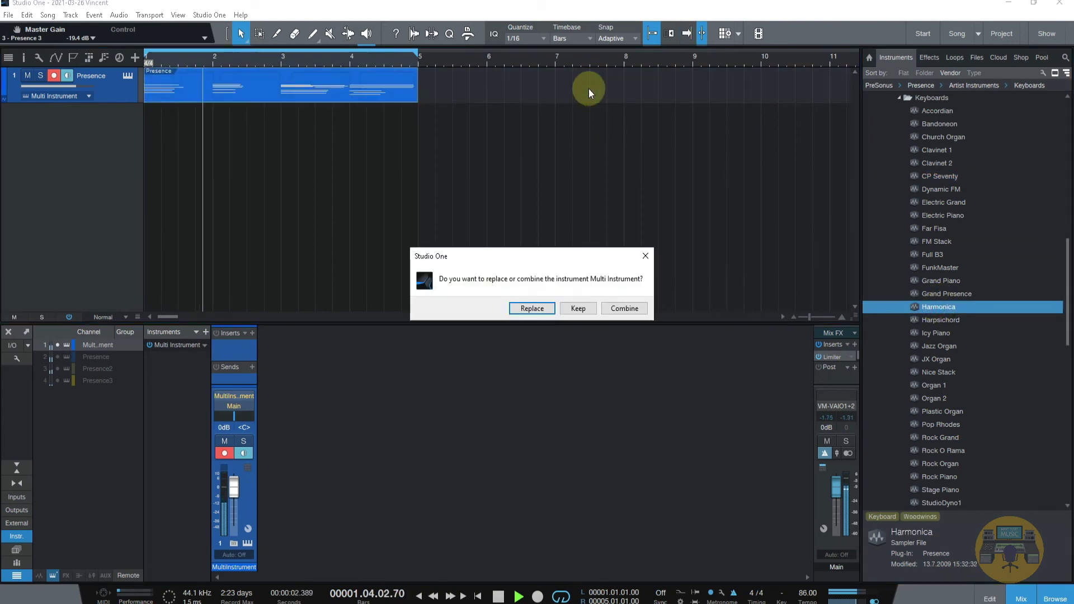
{"action": "left_click", "coordinate": [618, 309]}
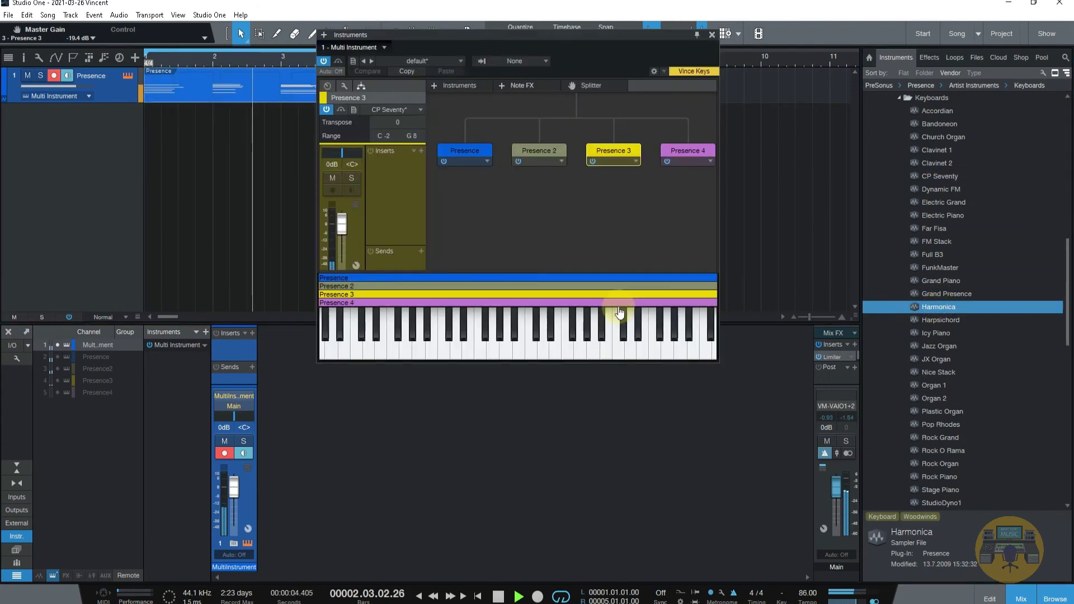
Lower the Harmonica layer's master volume to about -11.8 dB during playback and close the instrument editors
{"action": "double_click", "coordinate": [683, 152]}
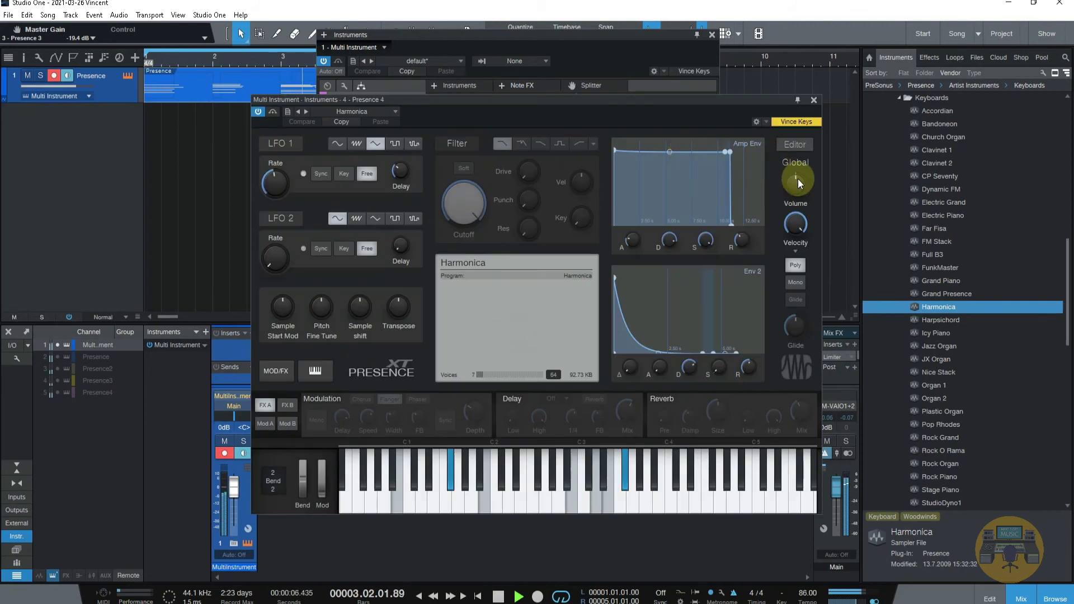
{"action": "left_click_drag", "start_coordinate": [801, 180], "coordinate": [795, 223]}
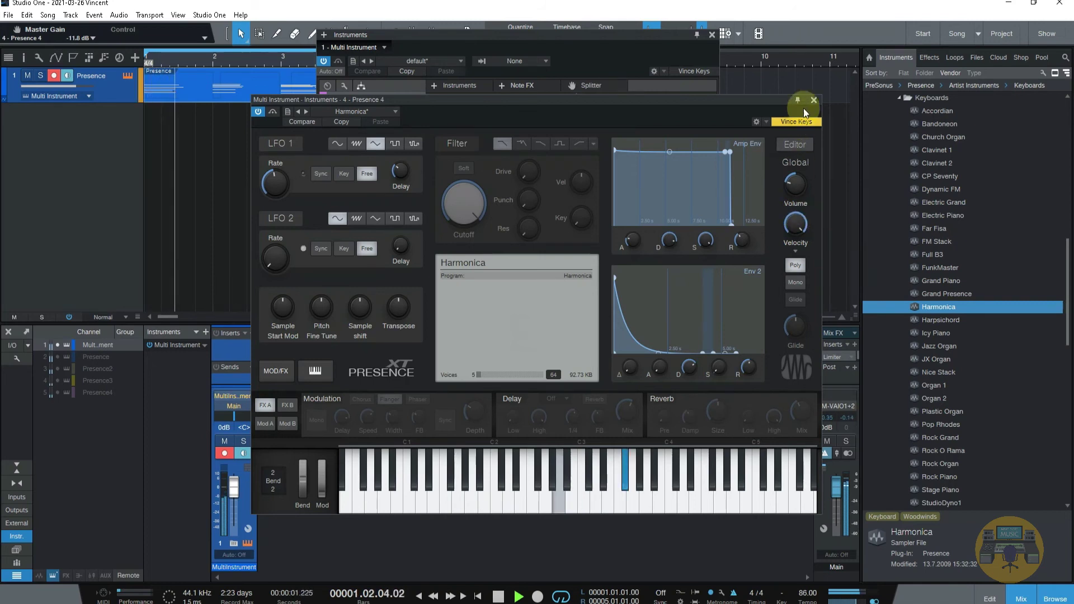
{"action": "left_click", "coordinate": [814, 99]}
{"action": "left_click", "coordinate": [712, 35]}
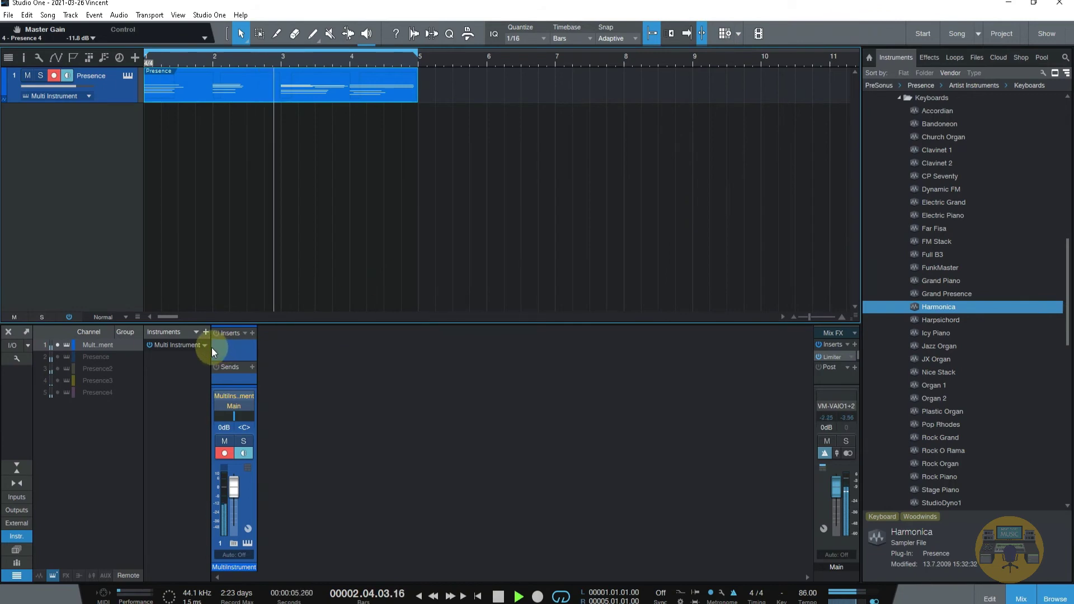
Examine the four Presence layers in the Multi Instrument and their entries in the console's channel list, closing the editor and stopping playback
{"action": "left_click", "coordinate": [127, 79]}
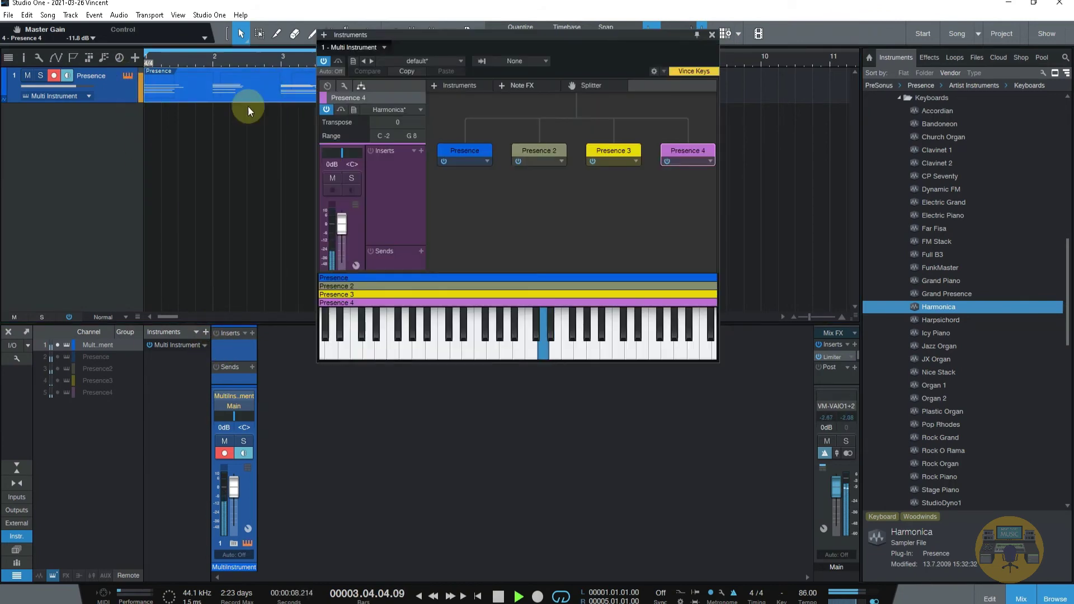
{"action": "left_click", "coordinate": [541, 151]}
{"action": "left_click", "coordinate": [688, 149]}
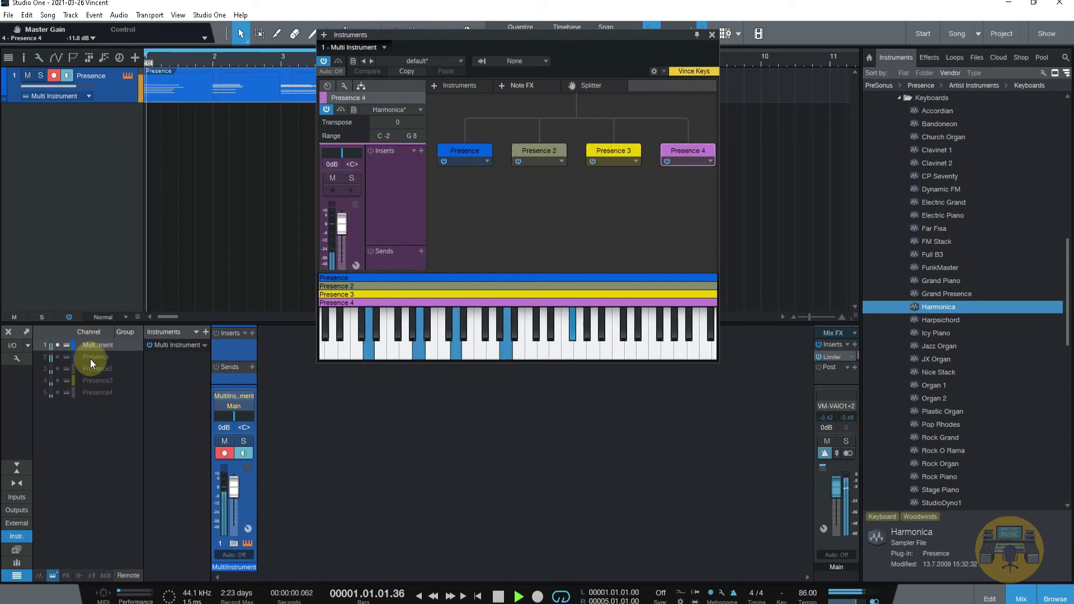
{"action": "left_click", "coordinate": [90, 359]}
{"action": "left_click", "coordinate": [92, 370]}
{"action": "left_click", "coordinate": [93, 381]}
{"action": "left_click", "coordinate": [95, 393]}
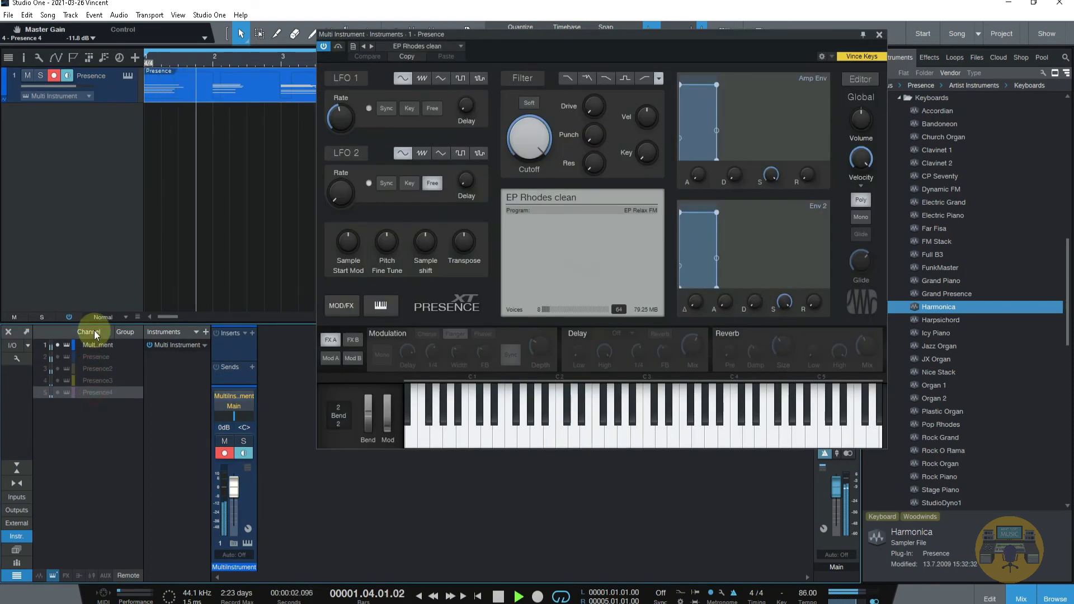
{"action": "left_click", "coordinate": [94, 345]}
{"action": "left_click", "coordinate": [95, 356]}
{"action": "left_click", "coordinate": [204, 345]}
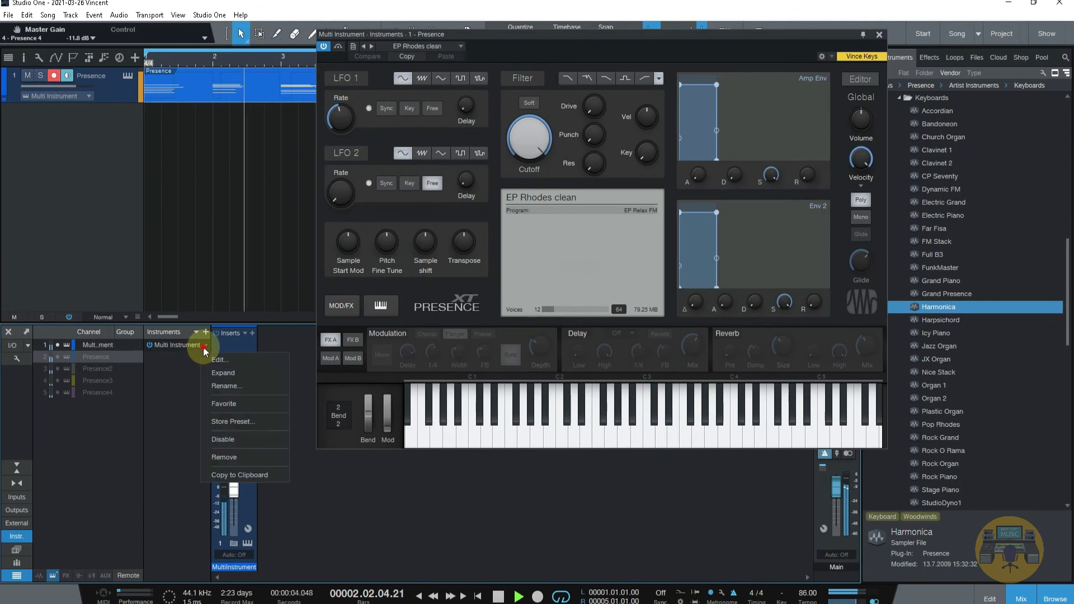
{"action": "left_click", "coordinate": [190, 343]}
{"action": "left_click", "coordinate": [99, 377]}
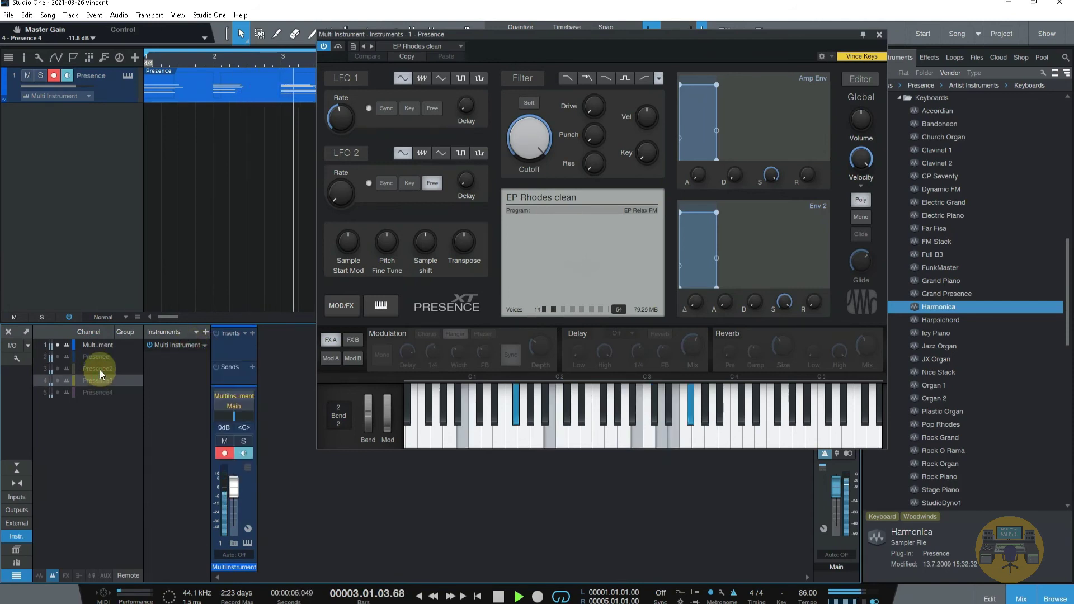
{"action": "left_click", "coordinate": [99, 369]}
{"action": "left_click", "coordinate": [101, 393]}
{"action": "left_click", "coordinate": [105, 381]}
{"action": "left_click", "coordinate": [105, 368]}
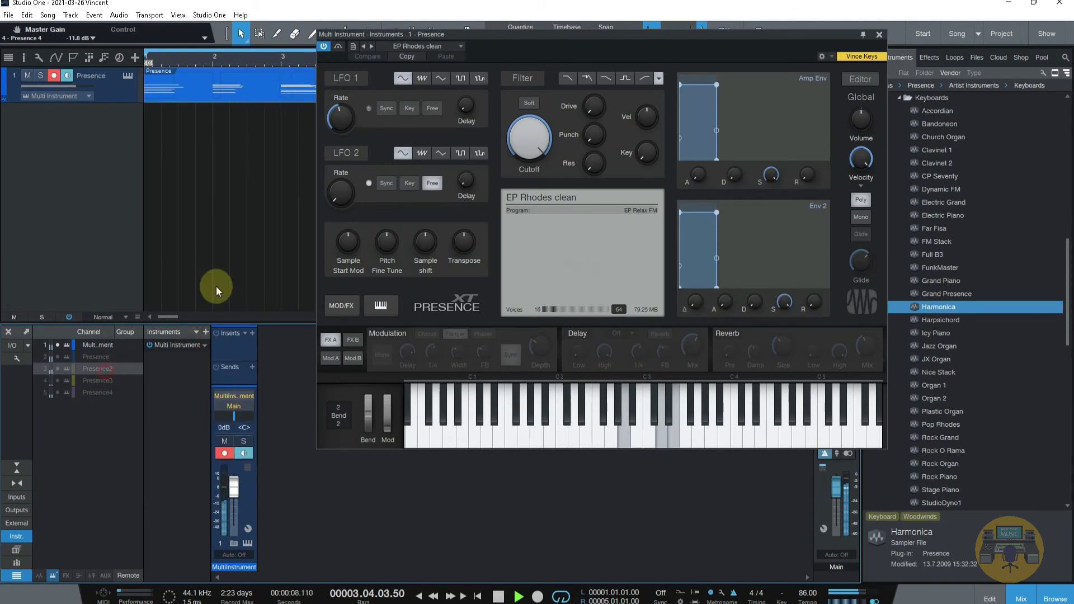
{"action": "left_click", "coordinate": [880, 34]}
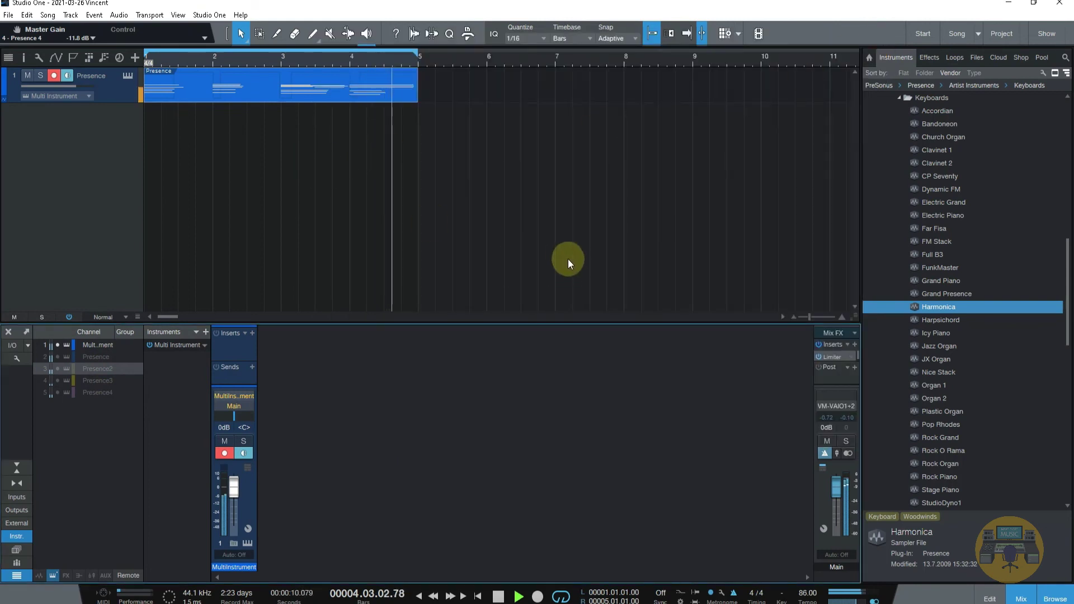
{"action": "key", "text": "space"}
Export the Presence track as a 24-bit, 48 kHz Wave stem between the loop markers, importing it to a track
{"action": "left_click", "coordinate": [48, 15]}
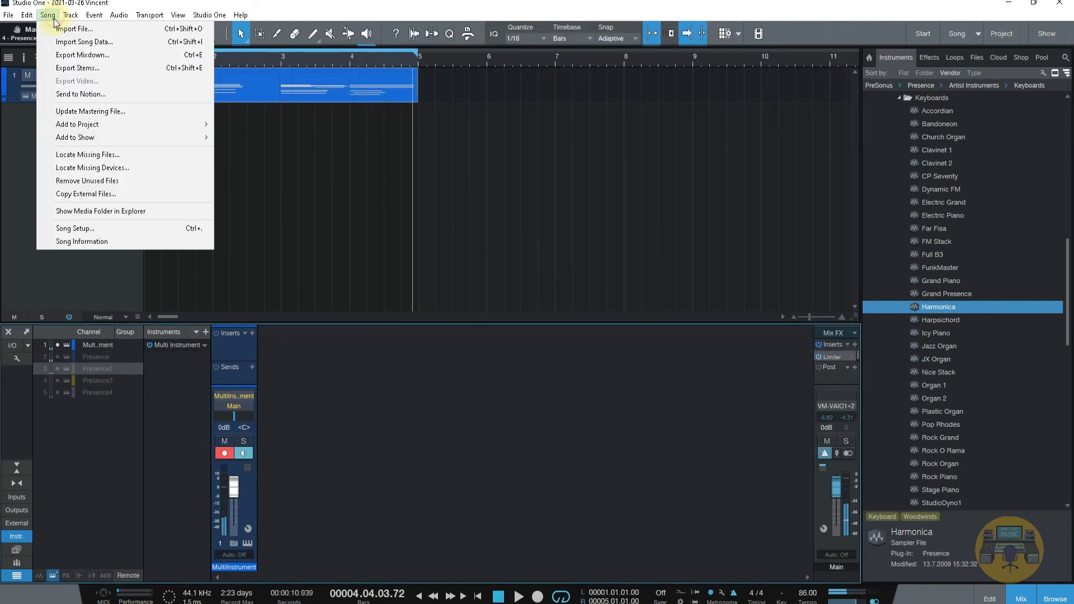
{"action": "left_click", "coordinate": [70, 69]}
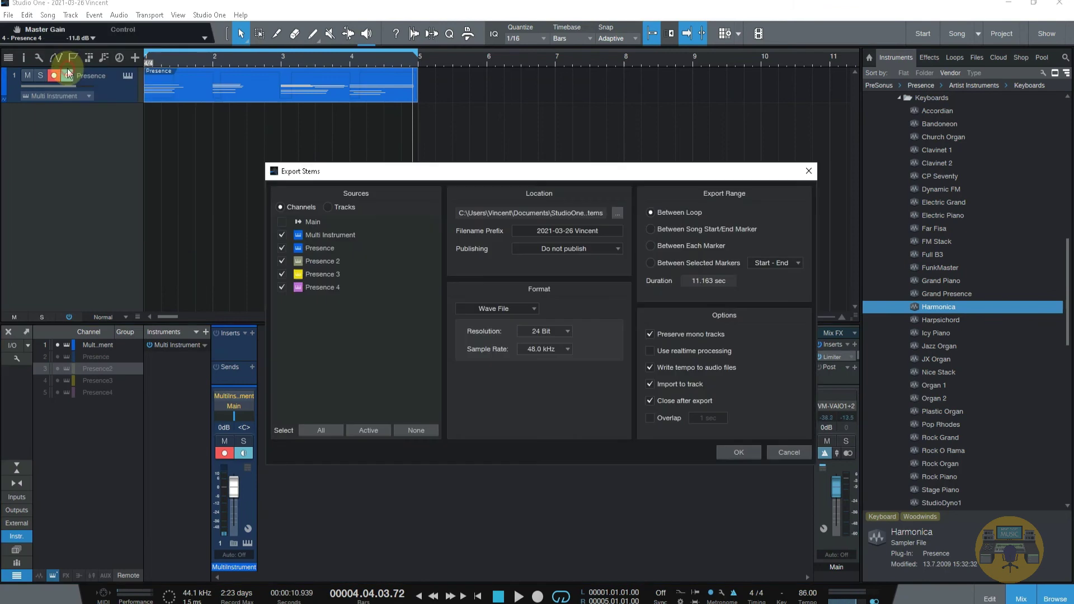
{"action": "left_click", "coordinate": [345, 208]}
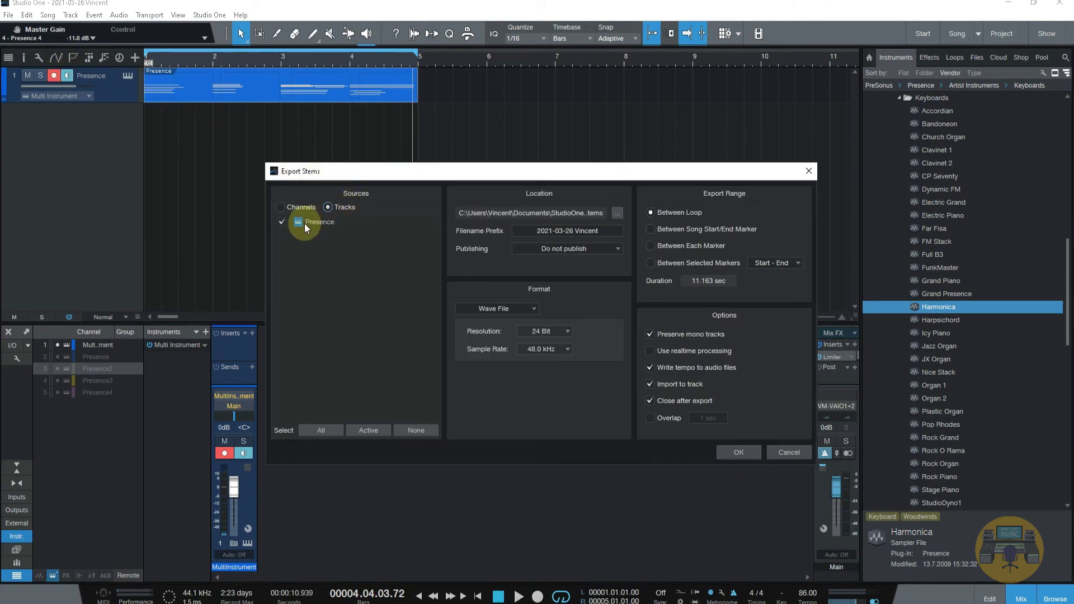
{"action": "left_click", "coordinate": [748, 458]}
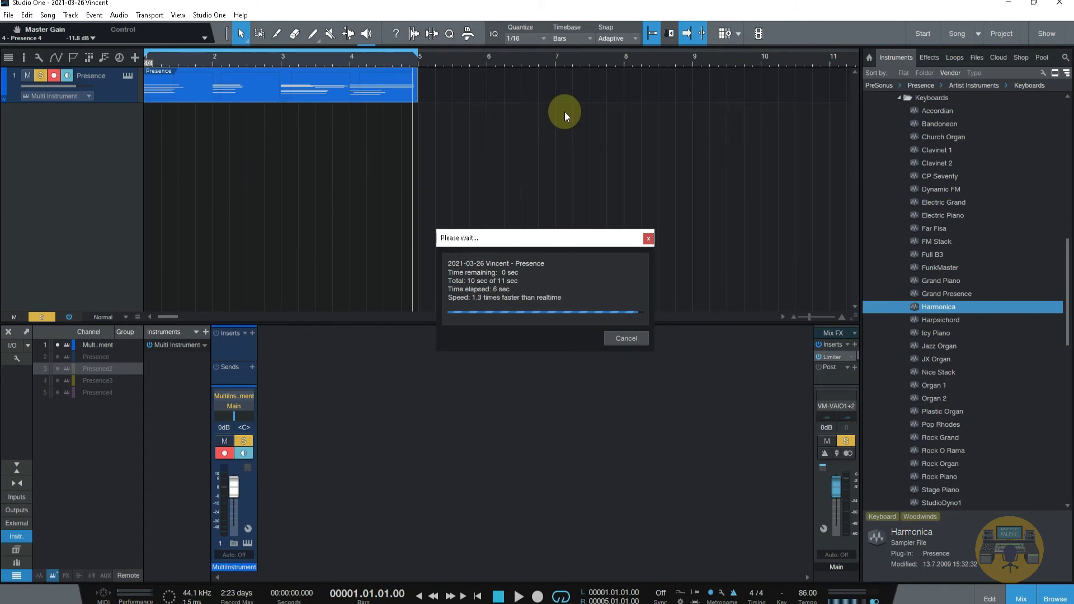
Mute the Presence instrument track and play back the imported audio stem
{"action": "left_click", "coordinate": [242, 124]}
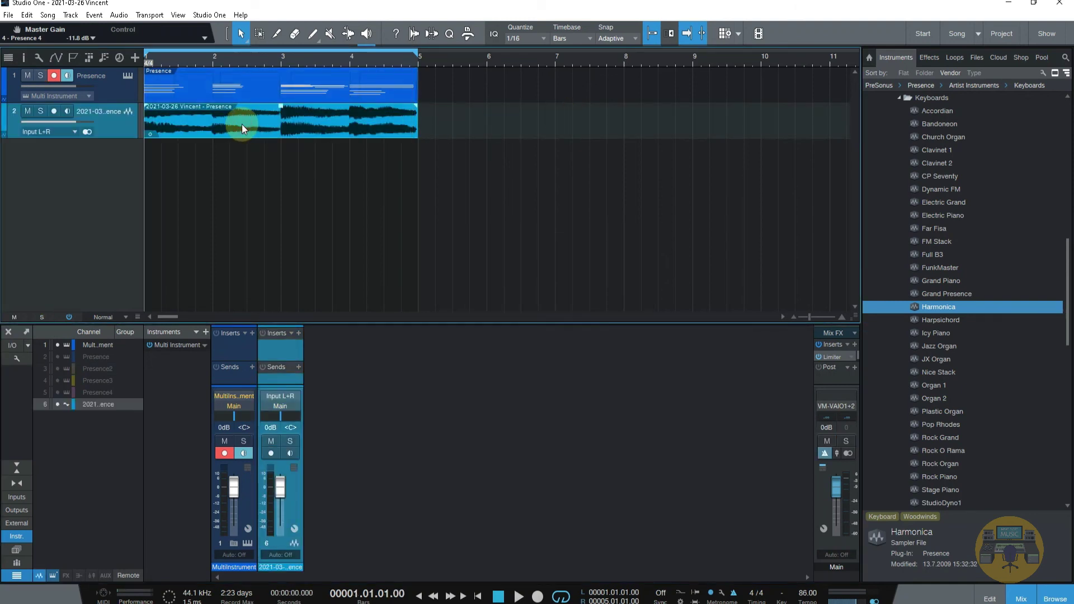
{"action": "left_click", "coordinate": [28, 75]}
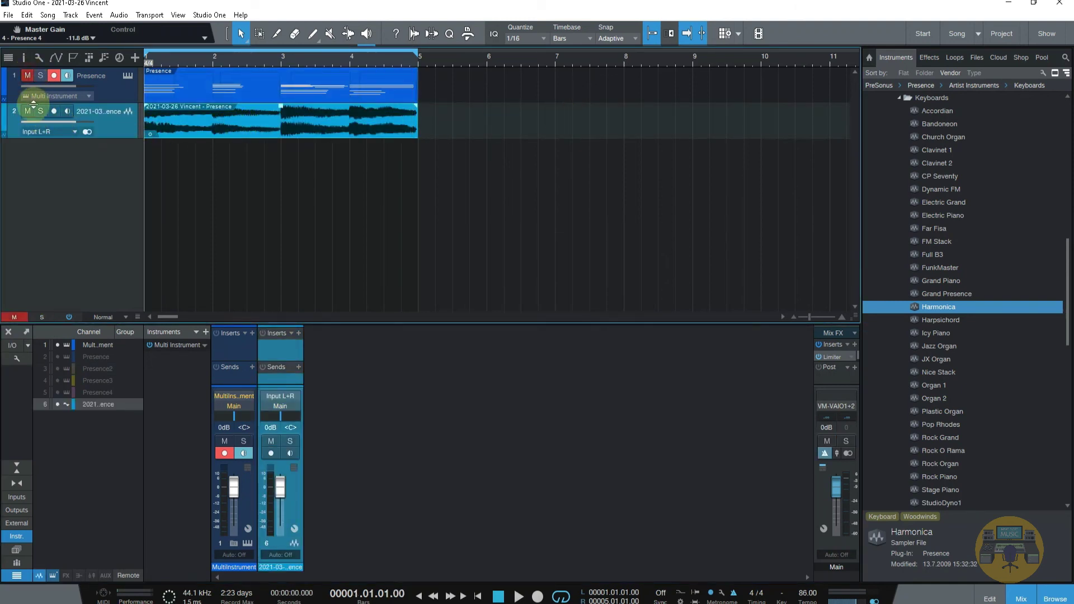
{"action": "key", "text": "space"}
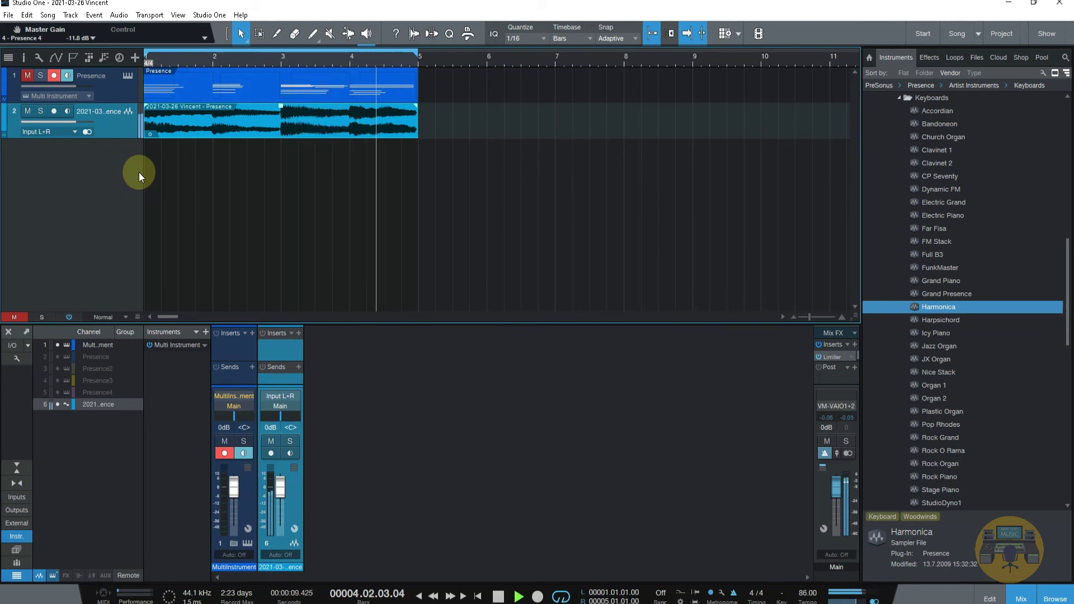
Stop playback and remove the imported Presence audio track
{"action": "key", "text": "space"}
{"action": "right_click", "coordinate": [111, 124]}
{"action": "left_click", "coordinate": [140, 186]}
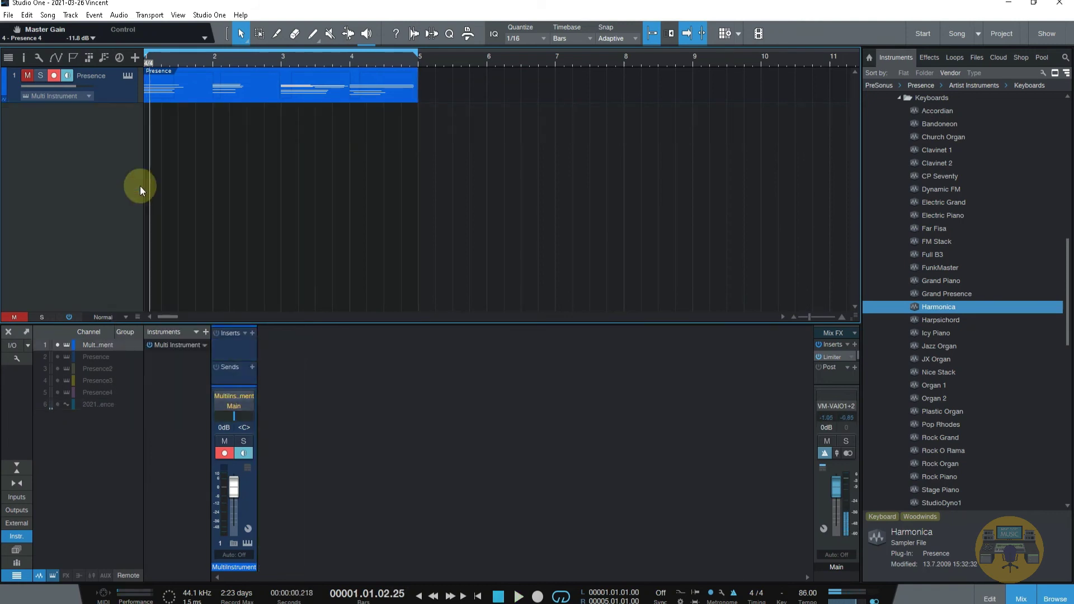
Export the Presence, Presence 2, Presence 3 and Presence 4 channels as separate Wave stems imported to tracks, leaving out the Multi Instrument channel
{"action": "left_click", "coordinate": [48, 16]}
{"action": "left_click", "coordinate": [62, 69]}
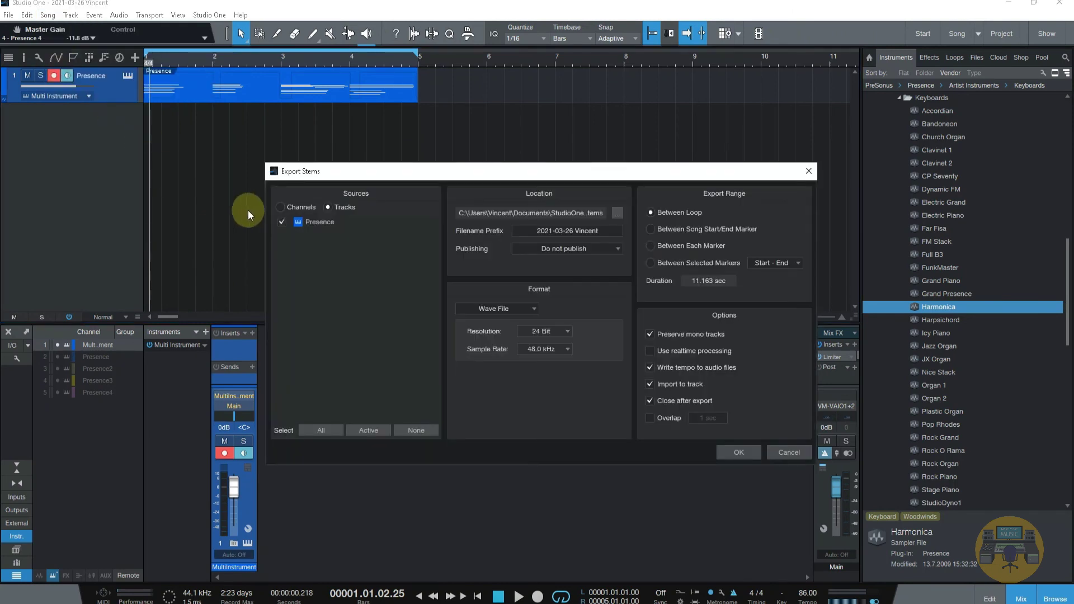
{"action": "left_click", "coordinate": [280, 208]}
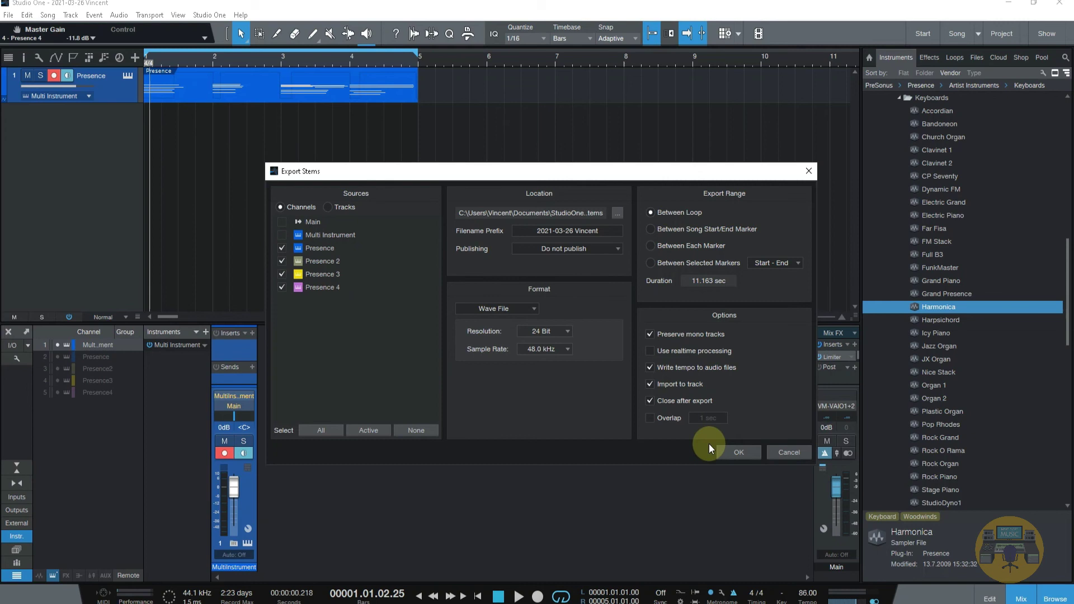
{"action": "left_click", "coordinate": [731, 451]}
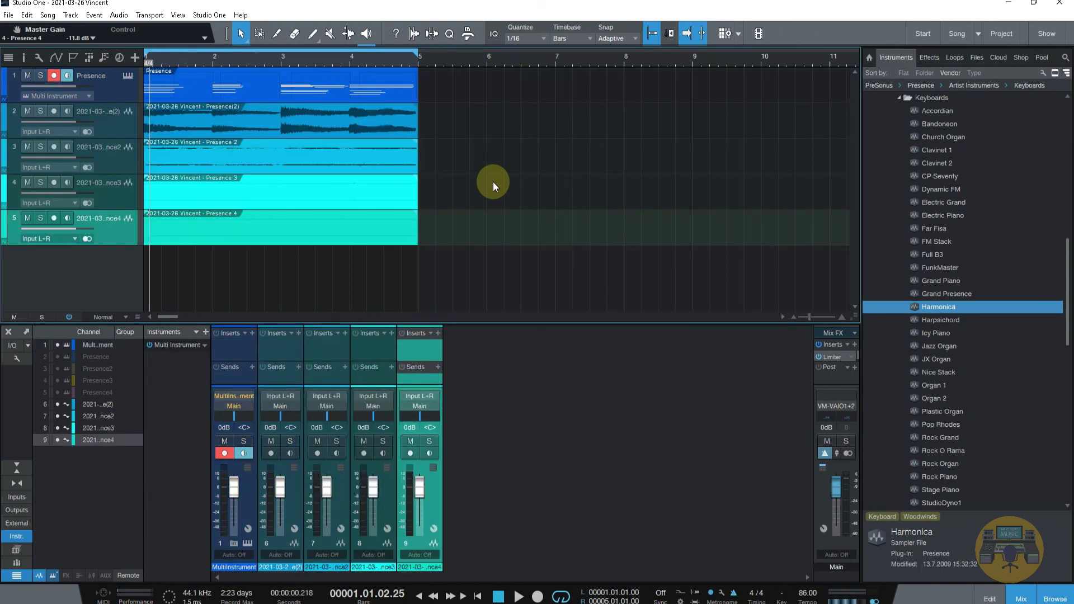
Remove the original Presence instrument track together with its Multi Instrument, keeping the four exported audio stems
{"action": "left_click", "coordinate": [107, 86]}
{"action": "right_click", "coordinate": [124, 90]}
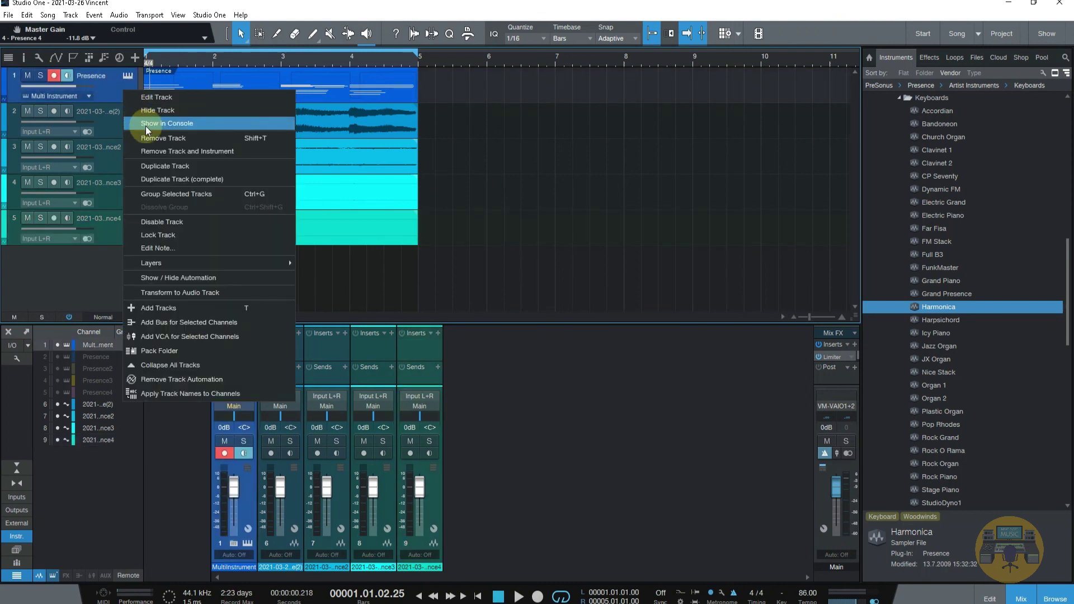
{"action": "left_click", "coordinate": [166, 152]}
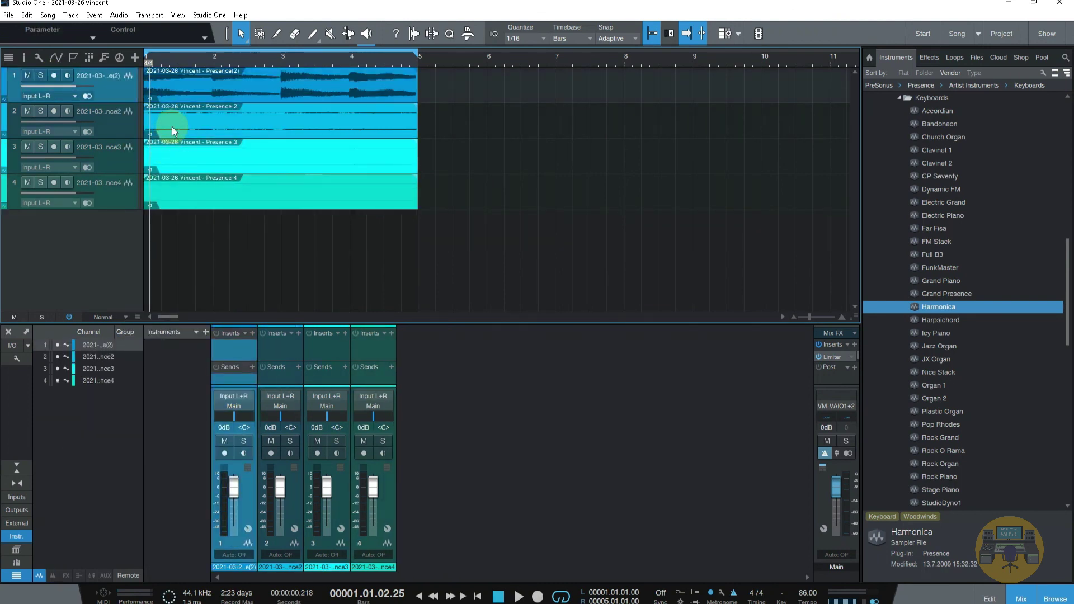
Audition the Presence 4 stem and the Presence 3 stem soloed one at a time, ending with the solo cleared
{"action": "left_click", "coordinate": [41, 182]}
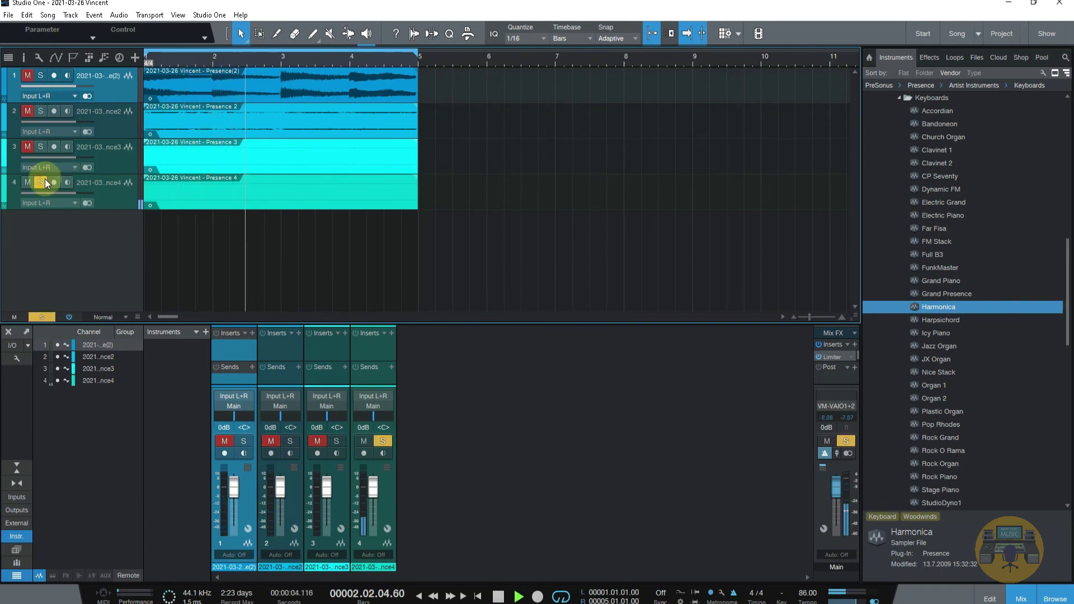
{"action": "left_click", "coordinate": [11, 205]}
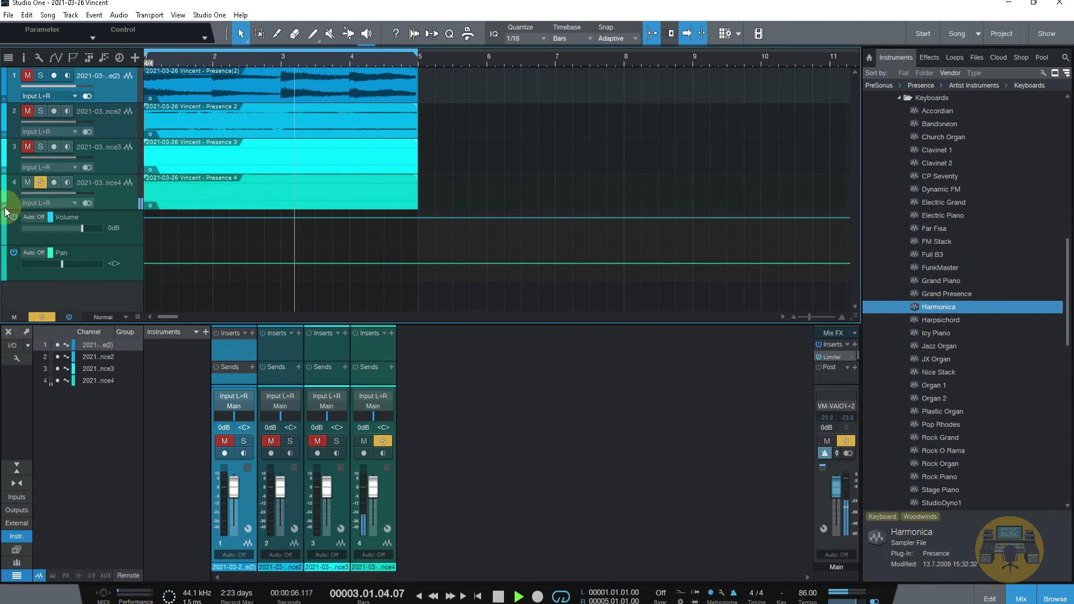
{"action": "left_click", "coordinate": [11, 206]}
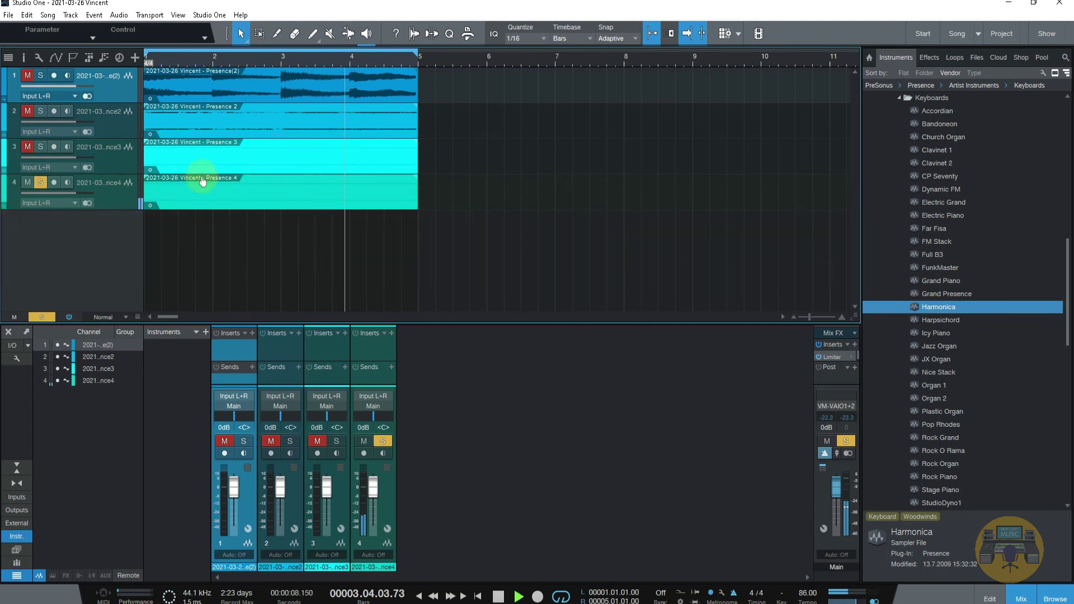
{"action": "left_click", "coordinate": [113, 166]}
{"action": "key", "text": "space"}
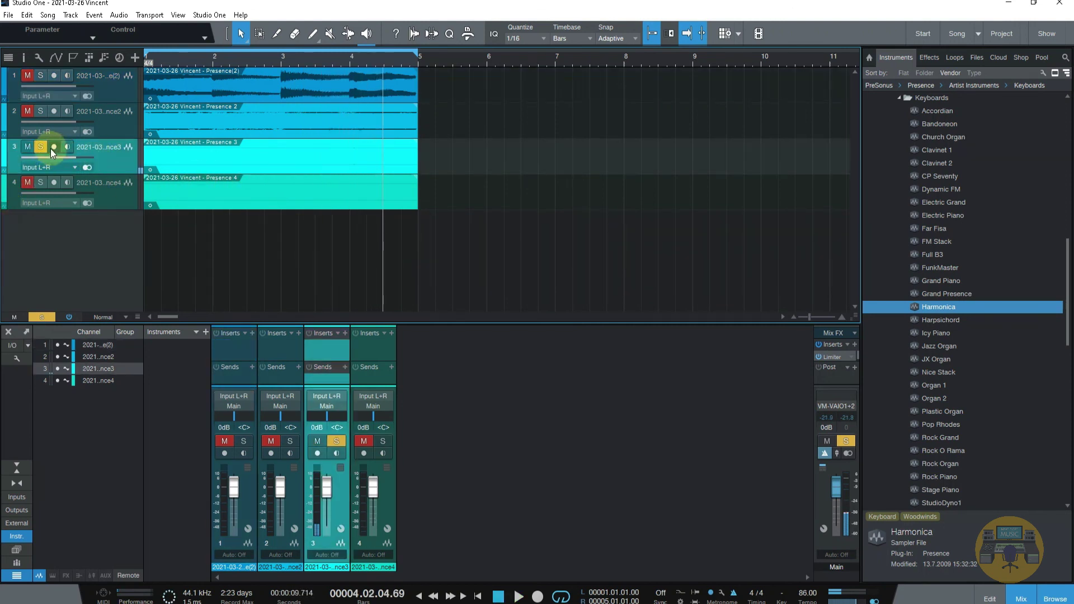
{"action": "left_click", "coordinate": [41, 148]}
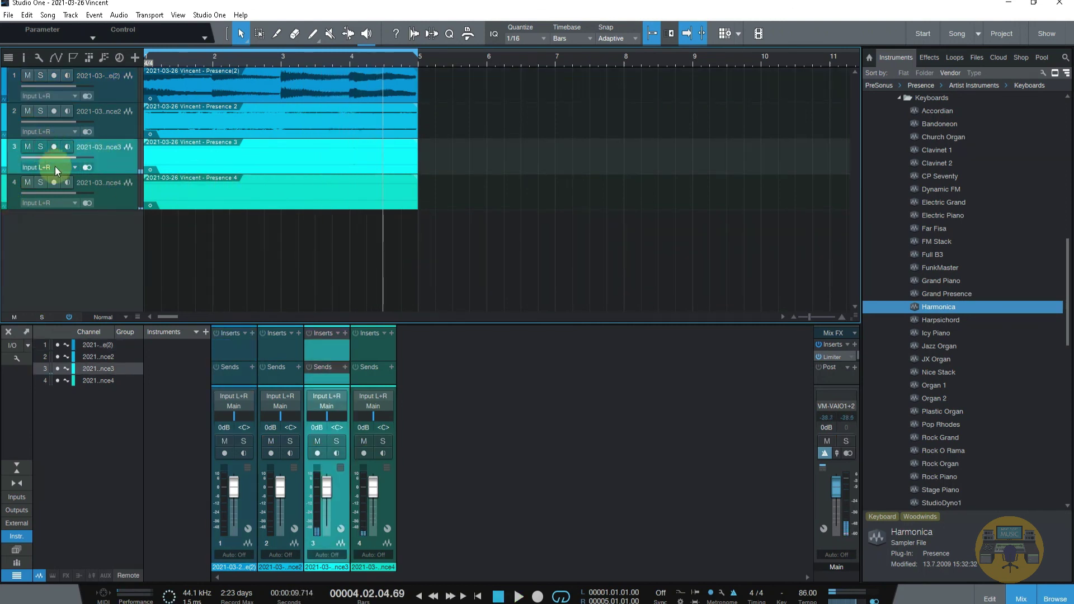
Play the song while soloing the Presence(2), Presence 2 and Presence 3 stems one after another
{"action": "left_click", "coordinate": [39, 78]}
{"action": "key", "text": "space"}
{"action": "left_click", "coordinate": [39, 113]}
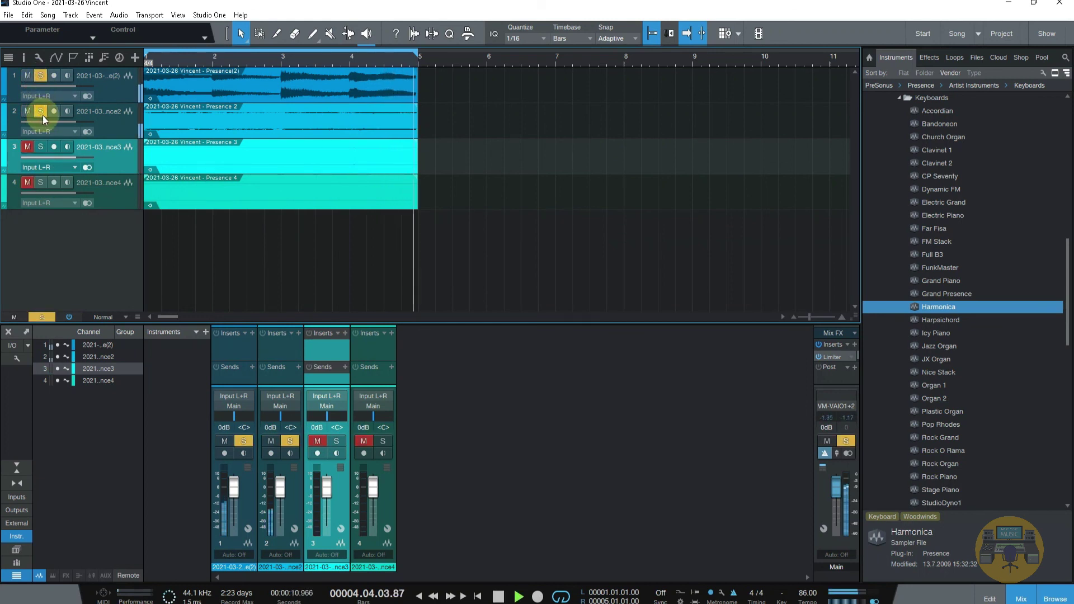
{"action": "left_click", "coordinate": [40, 147]}
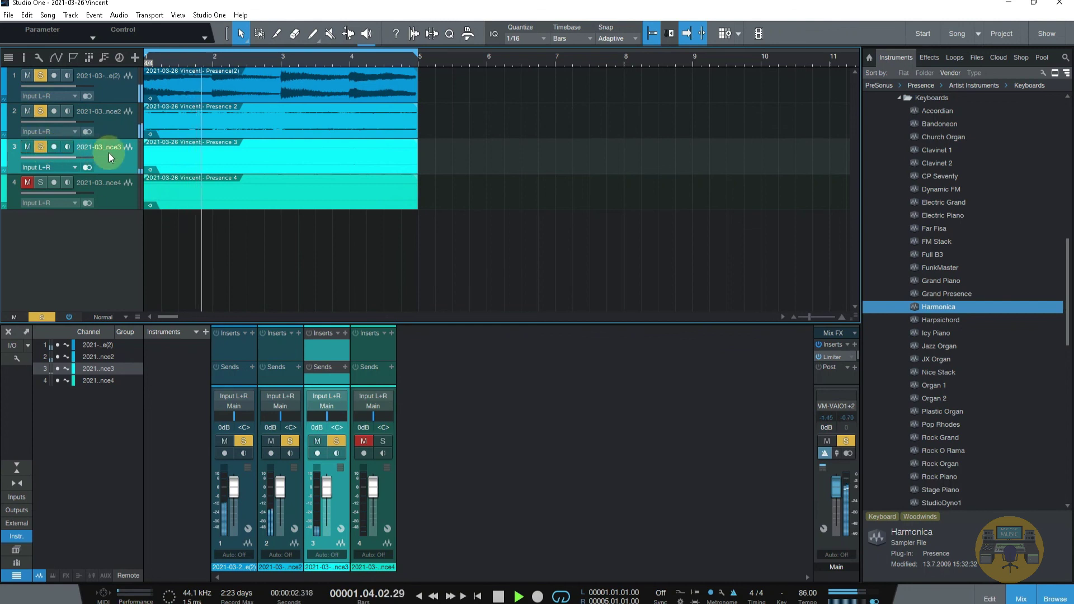
Pan the Presence 3 stem track to L53 and raise the volume of its audio event
{"action": "left_click", "coordinate": [5, 170]}
{"action": "left_click", "coordinate": [41, 227]}
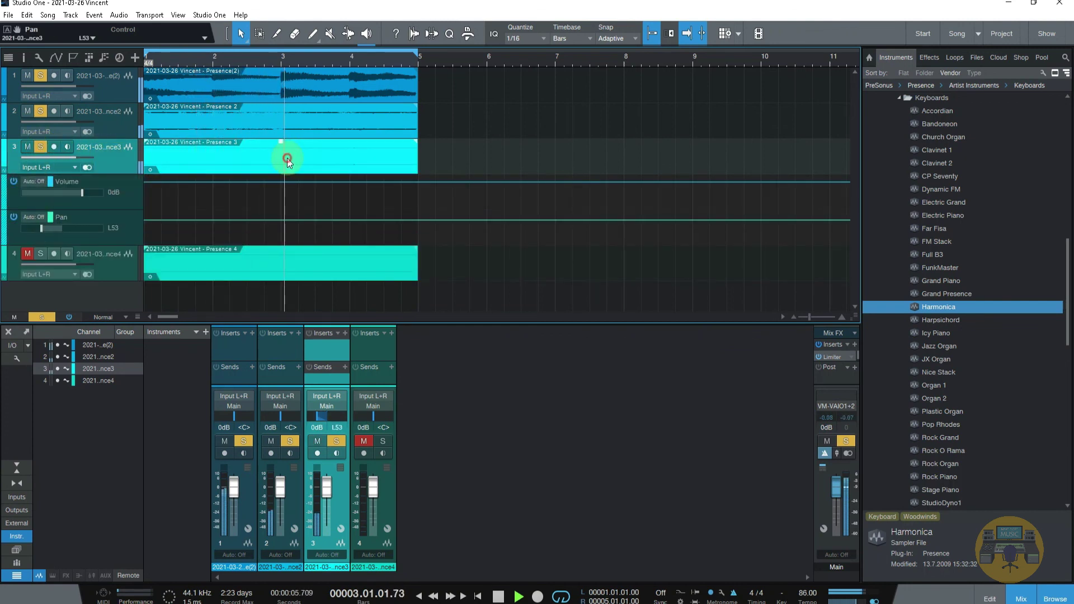
{"action": "left_click_drag", "start_coordinate": [278, 142], "coordinate": [280, 133]}
Pan the Presence 4 stem track to R60, raise its audio event by about 12.2 dB, and play all stems unsoloed
{"action": "left_click", "coordinate": [5, 276]}
{"action": "scroll", "coordinate": [78, 283], "scroll_direction": "down", "scroll_amount": 3}
{"action": "left_click_drag", "start_coordinate": [77, 275], "coordinate": [85, 272]}
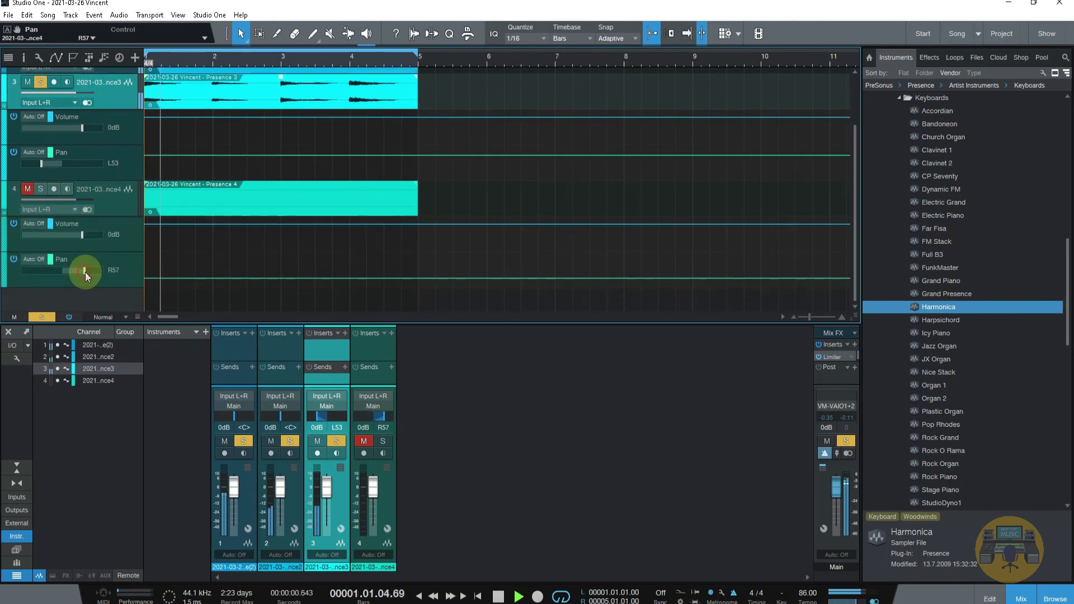
{"action": "left_click_drag", "start_coordinate": [279, 198], "coordinate": [281, 180]}
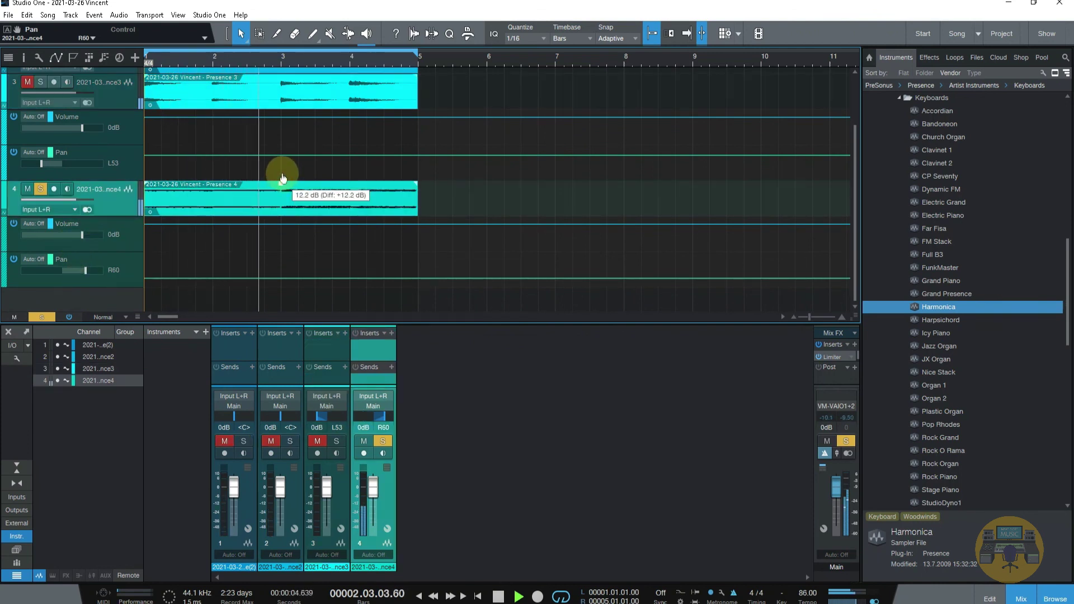
{"action": "left_click", "coordinate": [42, 191]}
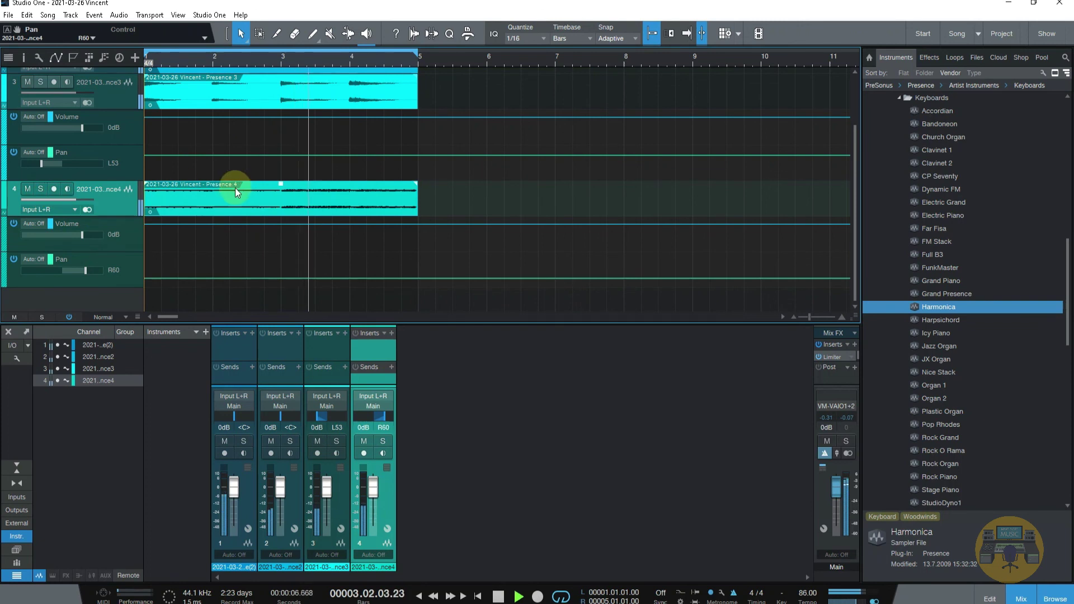
Hide the automation lanes of the Presence 4 and Presence 3 stem tracks and close the mixer console
{"action": "scroll", "coordinate": [235, 187], "scroll_direction": "up", "scroll_amount": 2}
{"action": "left_click", "coordinate": [3, 280]}
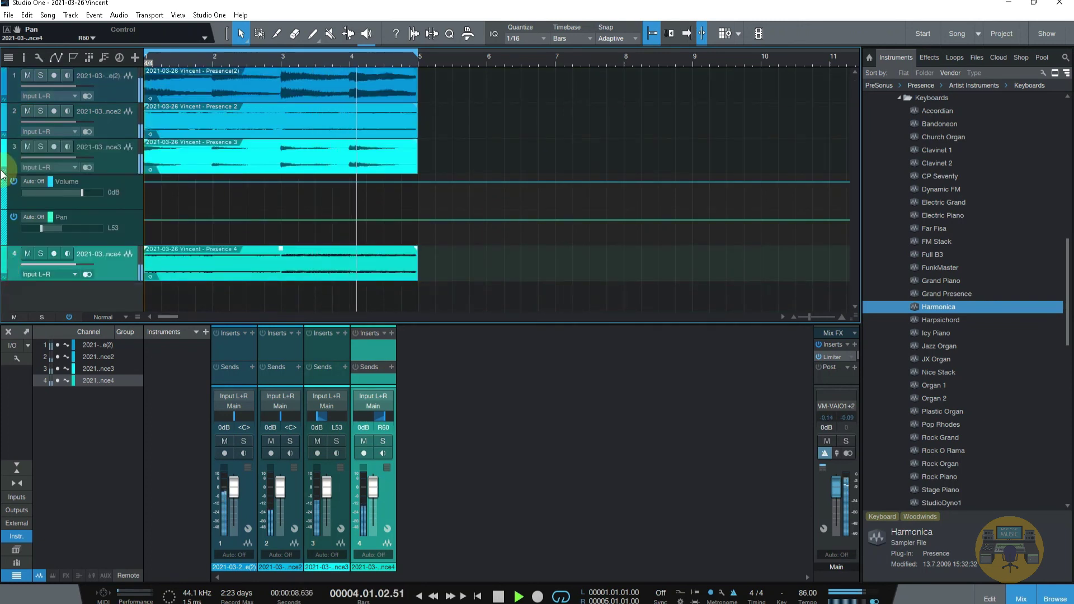
{"action": "left_click", "coordinate": [4, 171]}
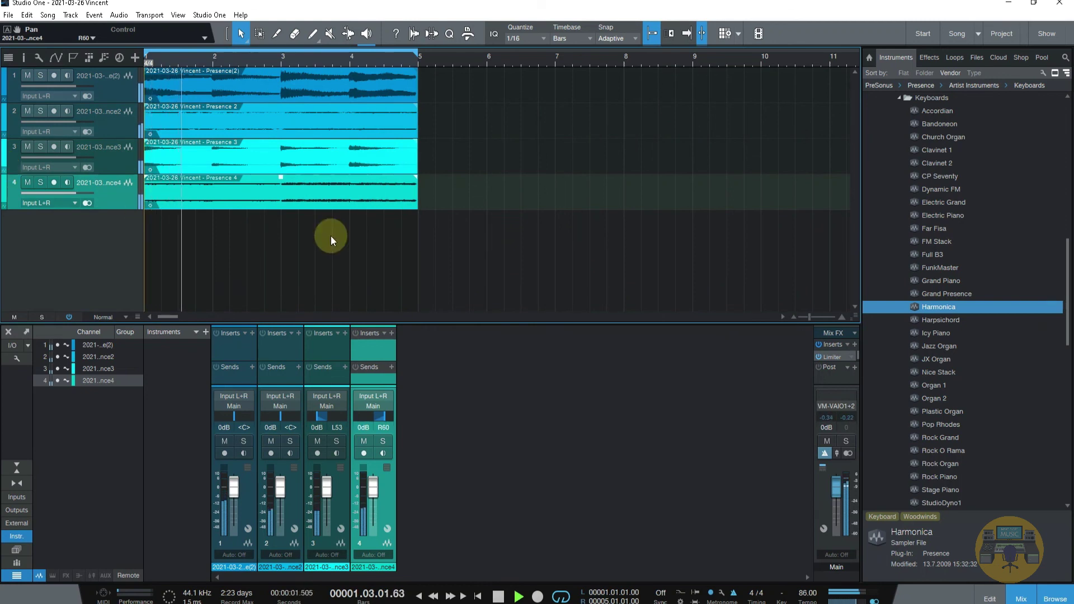
{"action": "left_click", "coordinate": [8, 334]}
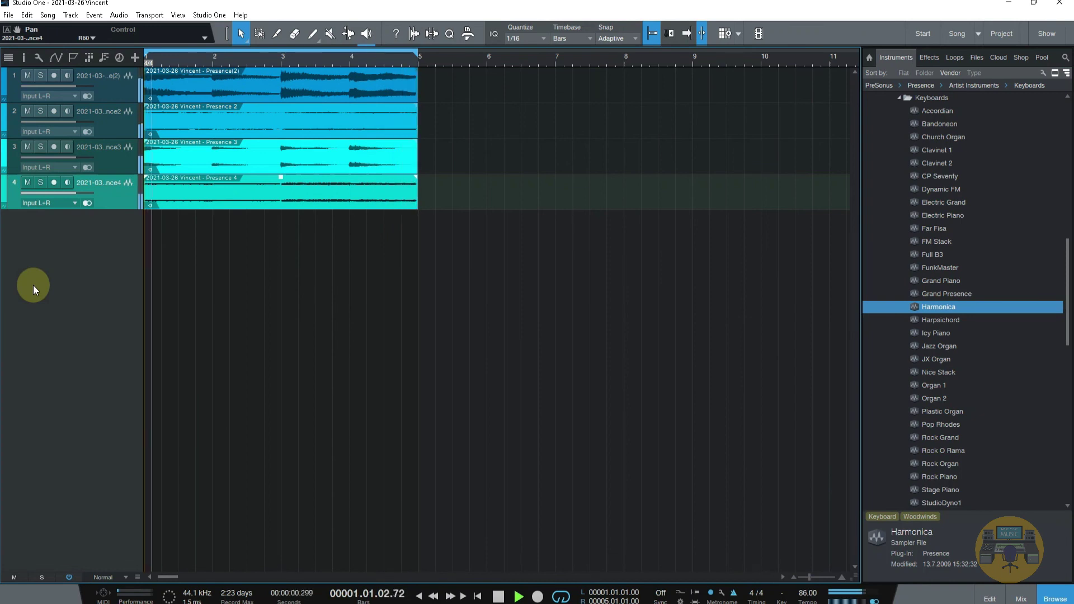